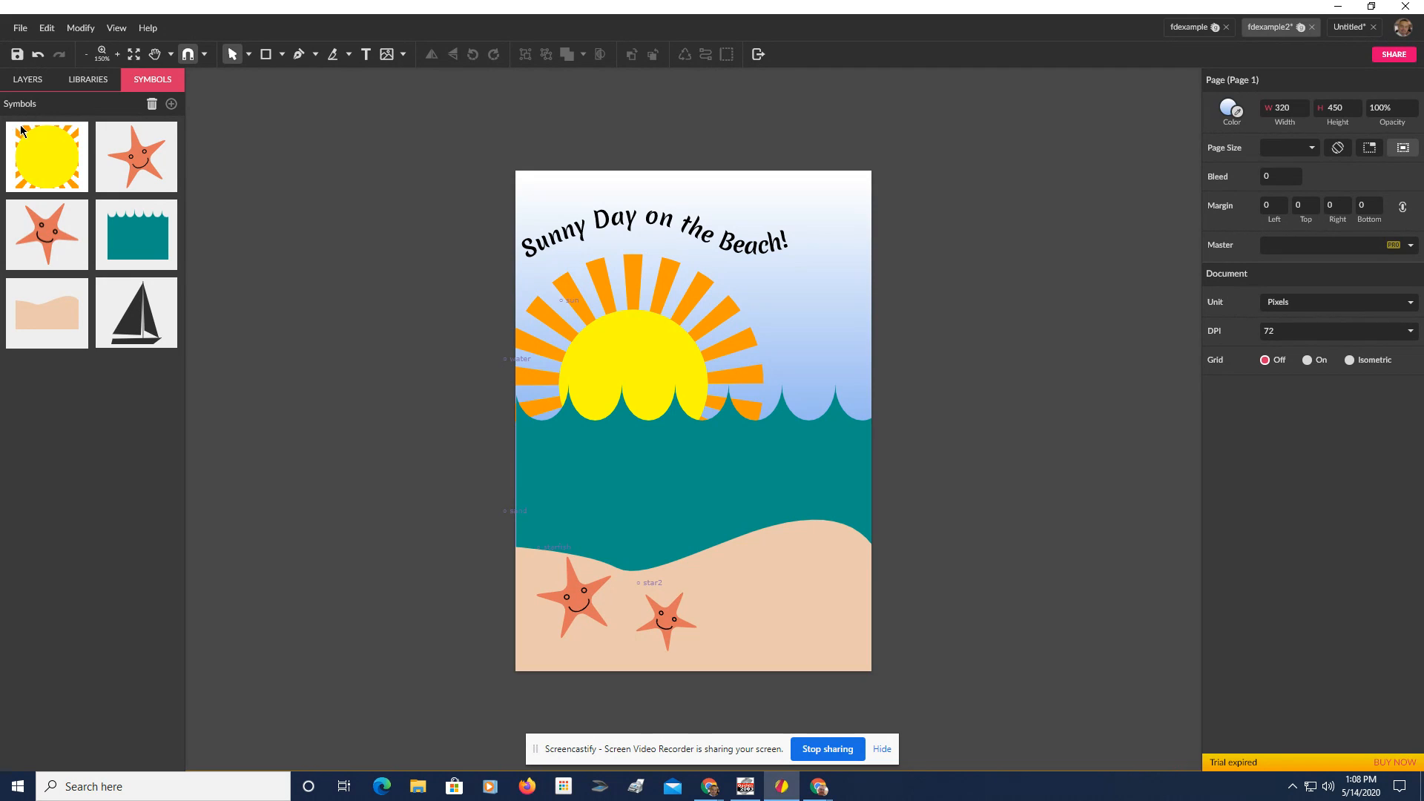
# - Delete the sailboat symbol from the document's symbol library
pyautogui.click(83, 80)
pyautogui.click(31, 80)
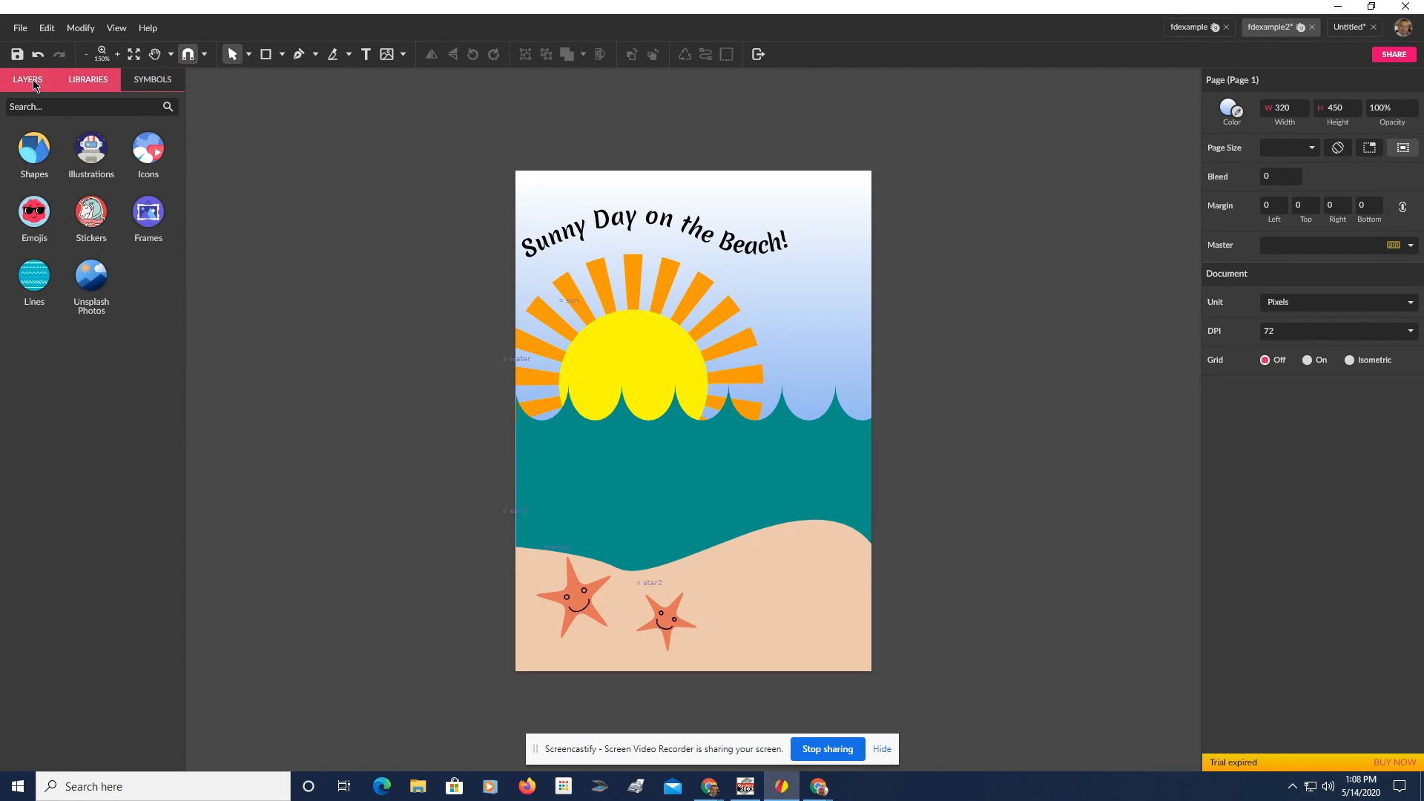
pyautogui.click(67, 80)
pyautogui.click(132, 80)
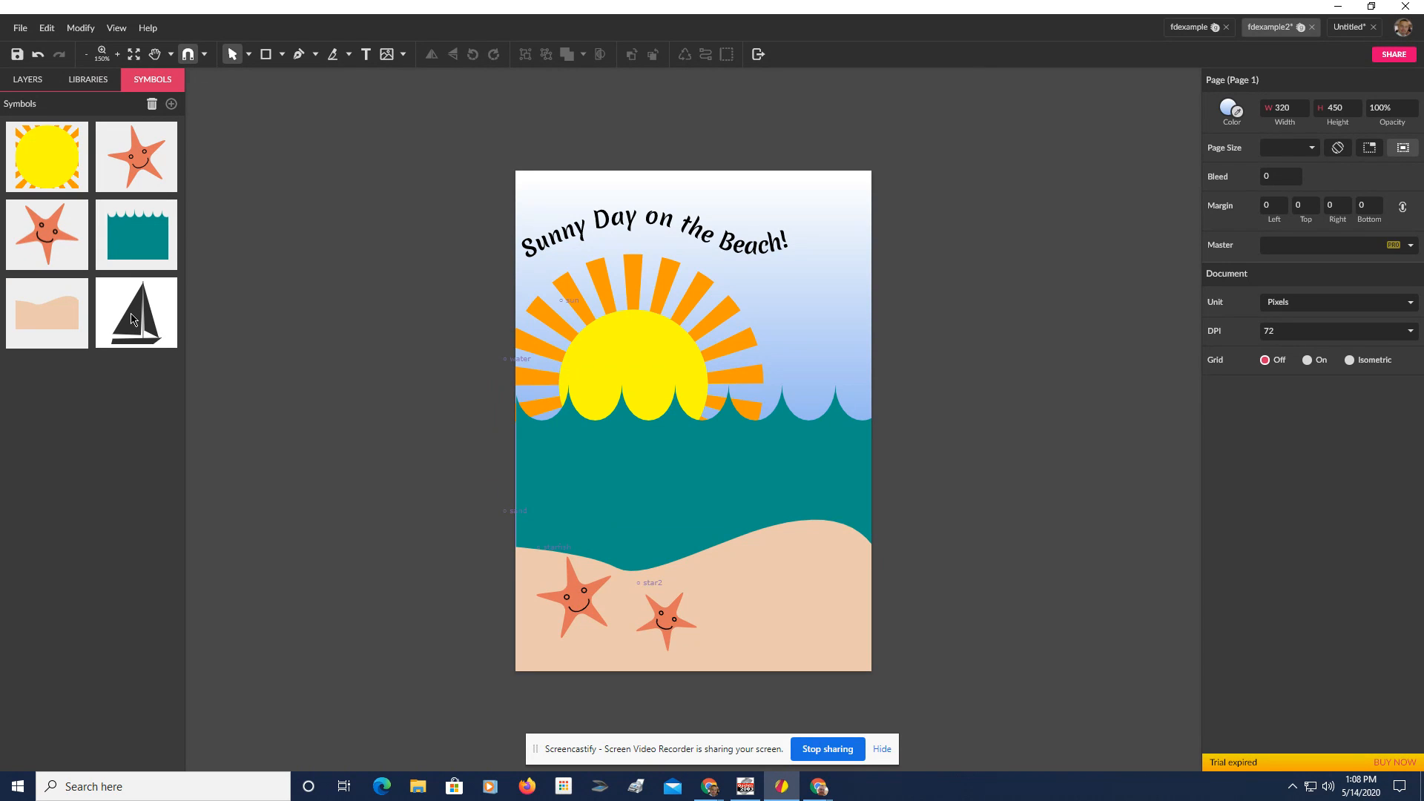
pyautogui.click(119, 292)
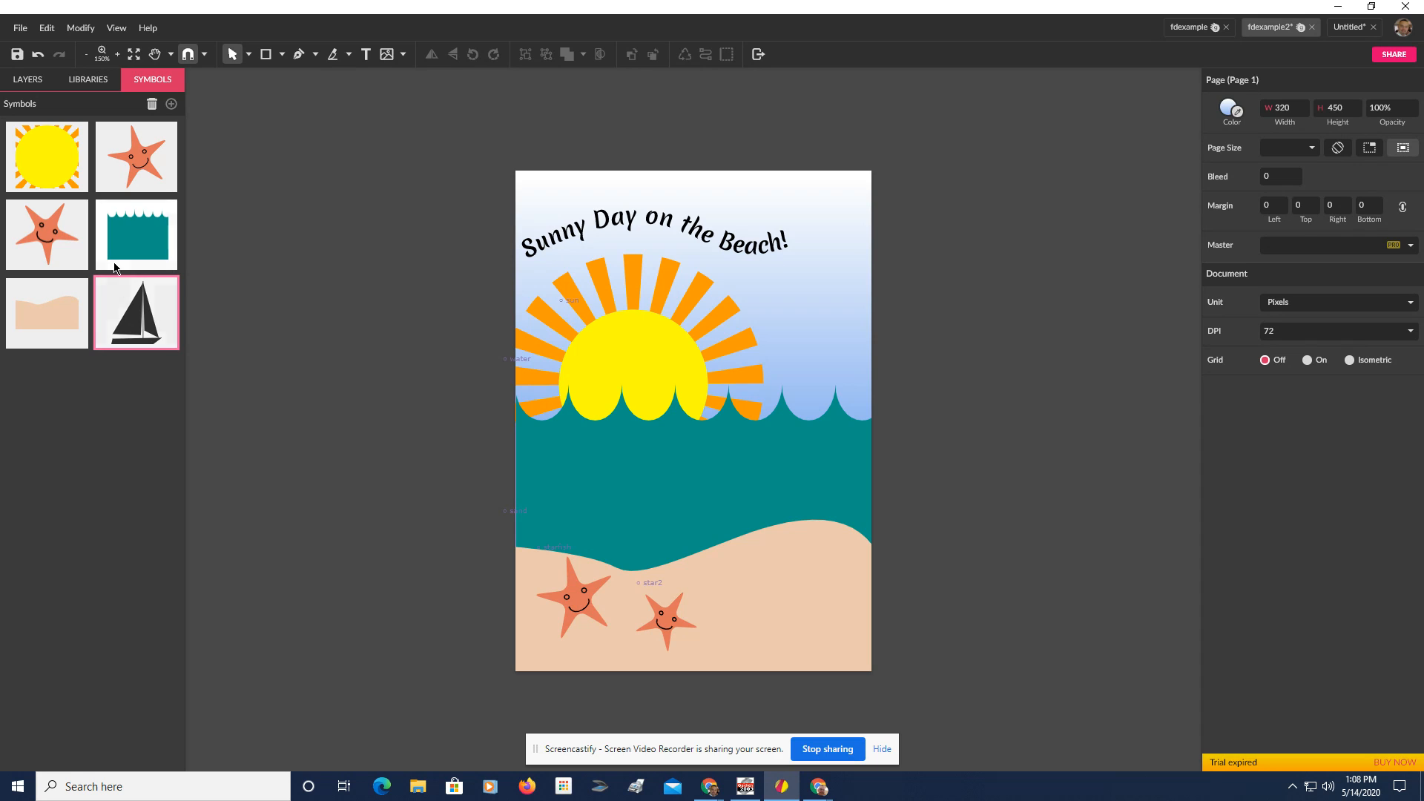
pyautogui.click(151, 104)
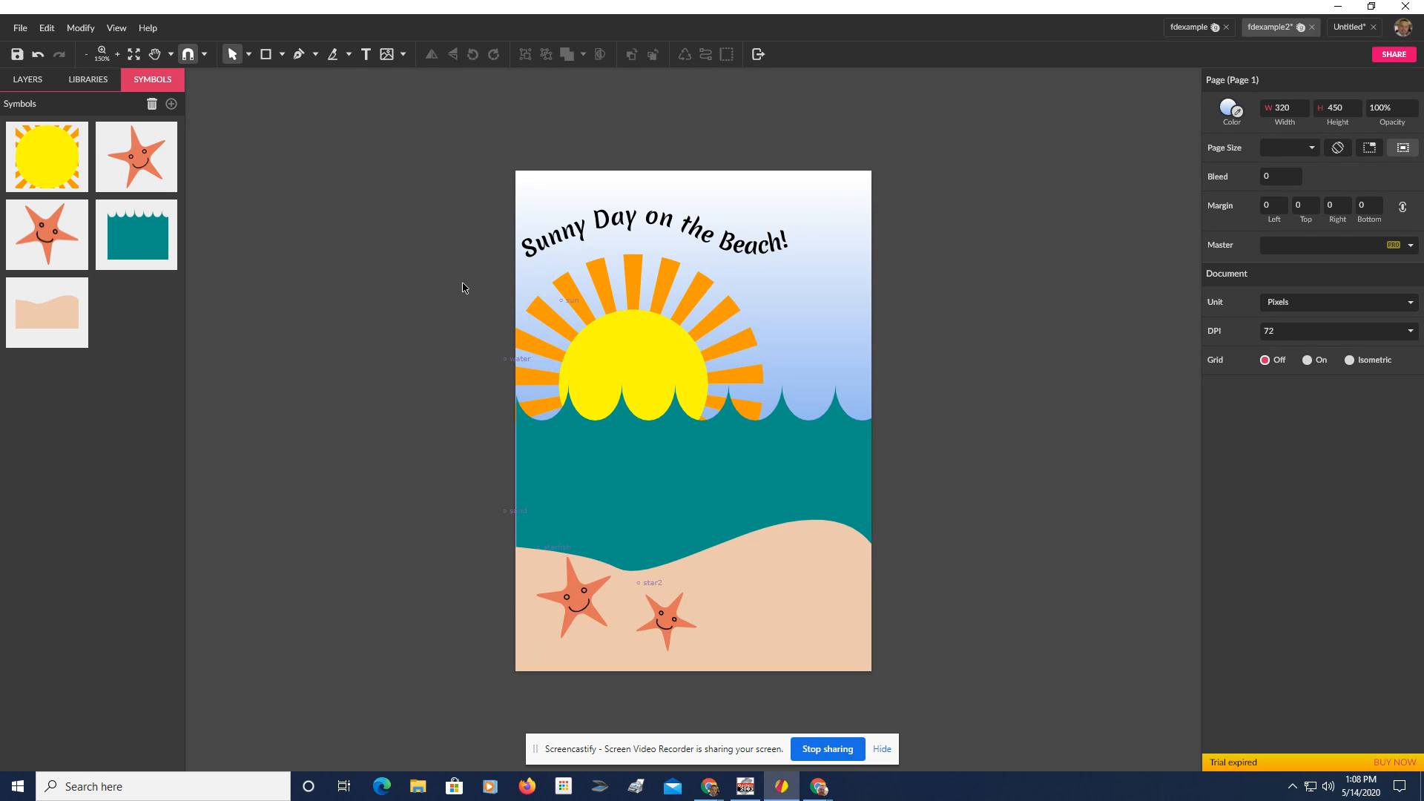
# - Delete both starfish, the sand, the water and the sun from the page, leaving only the curved title
pyautogui.moveTo(463, 284); pyautogui.dragTo(937, 709)
pyautogui.click(952, 640)
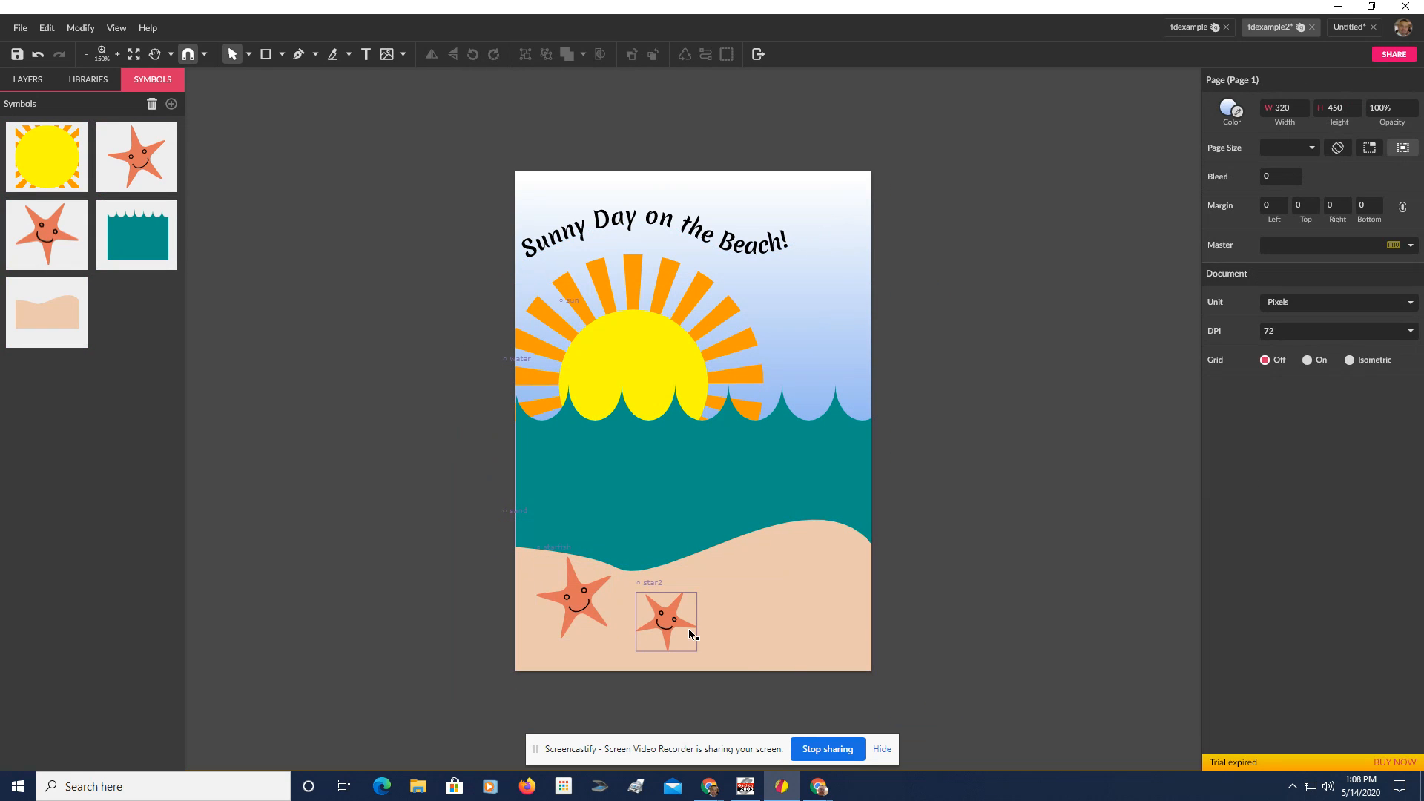
pyautogui.click(677, 632)
pyautogui.press('Delete')
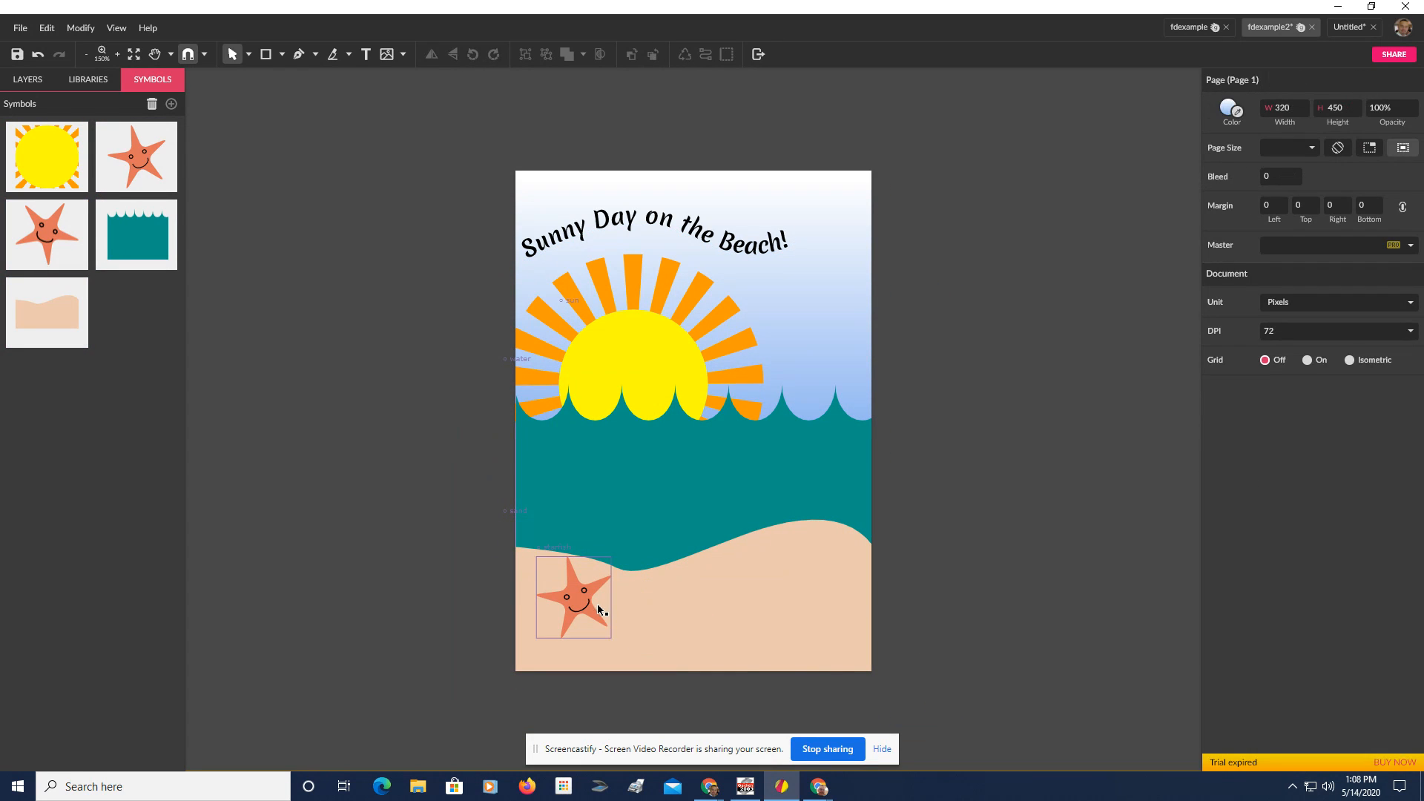
pyautogui.click(597, 603)
pyautogui.press('Delete')
pyautogui.click(634, 610)
pyautogui.press('Delete')
pyautogui.click(622, 497)
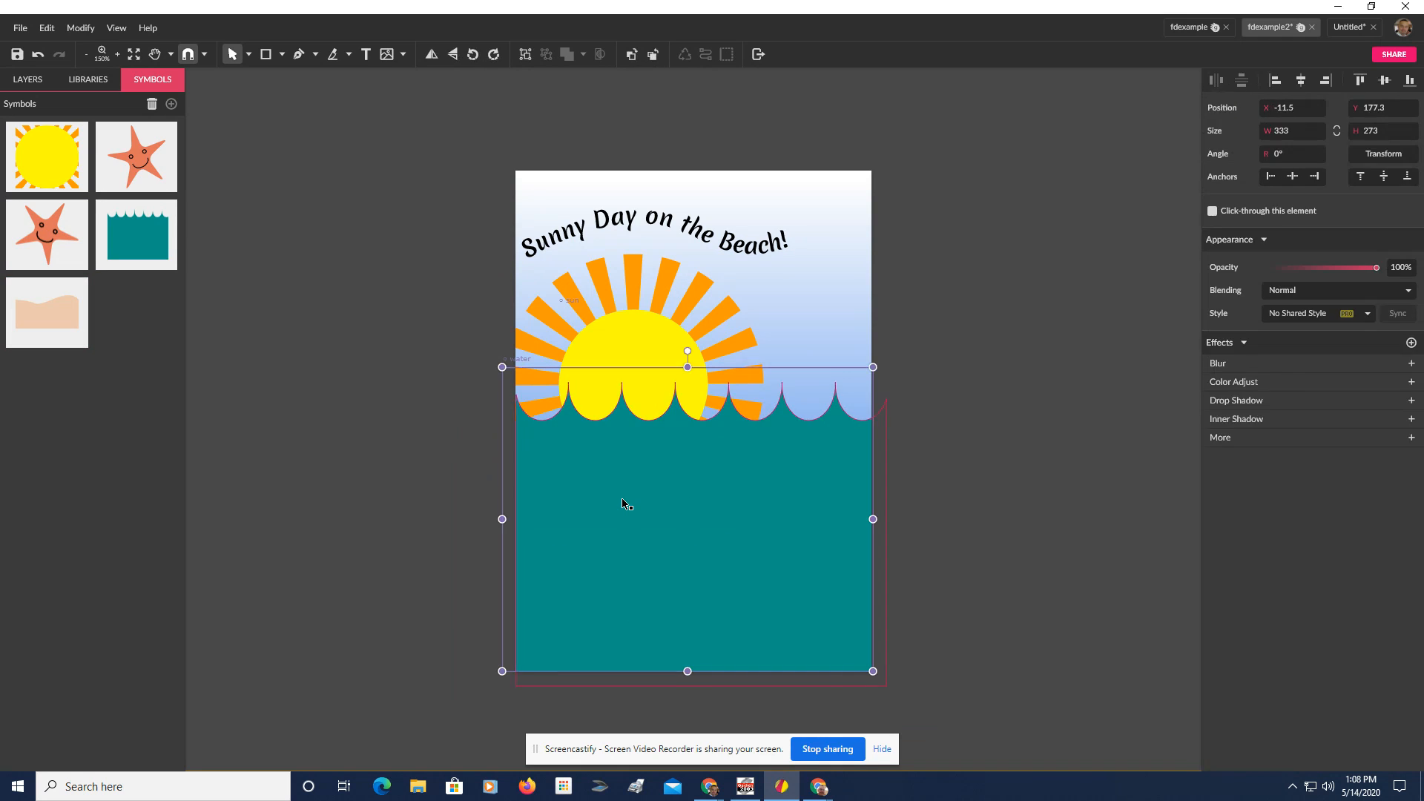
pyautogui.press('Delete')
pyautogui.click(619, 360)
pyautogui.press('Delete')
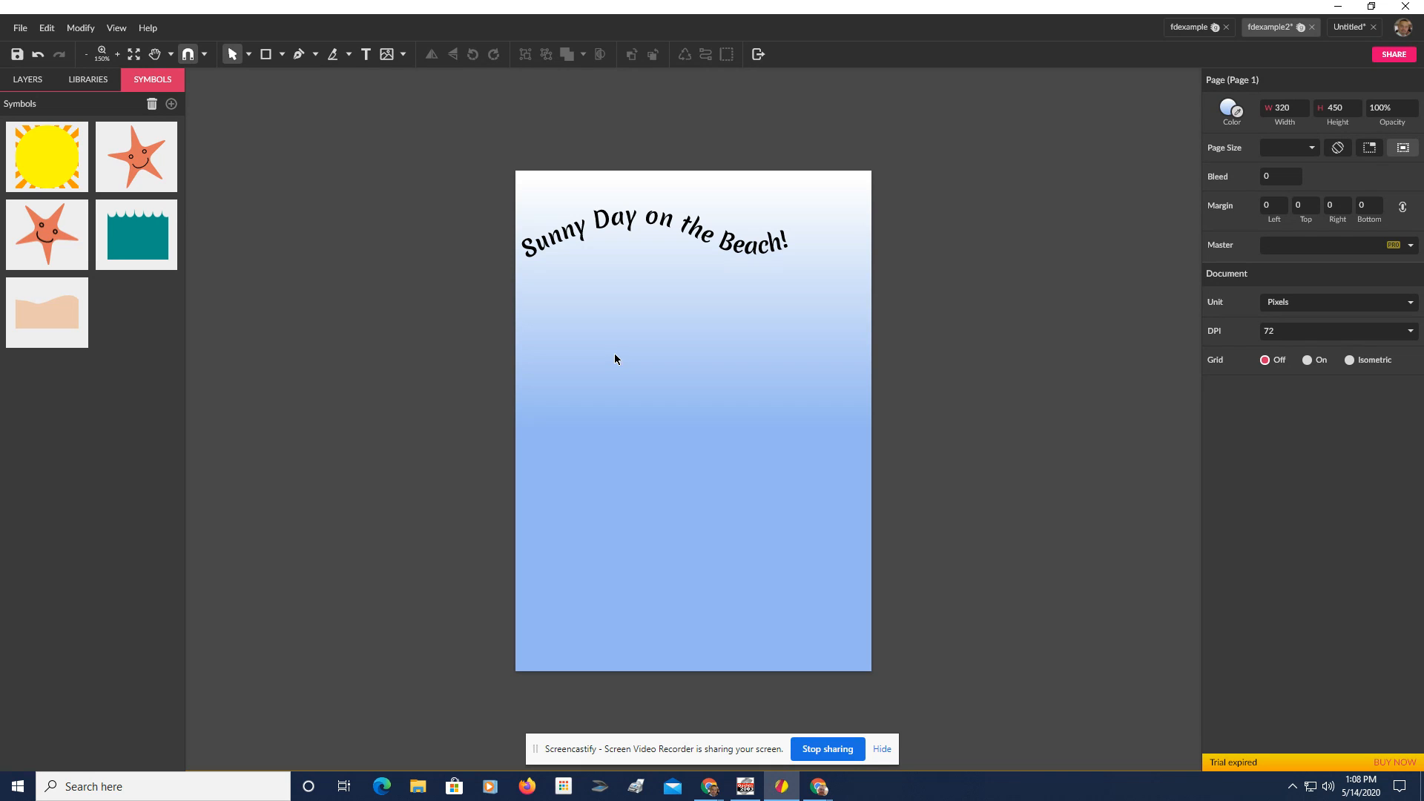
# - Draw a flat rectangle about 188 by 24 px in the lower part of the page and fill it with #2E2E2E
pyautogui.click(266, 54)
pyautogui.moveTo(596, 534); pyautogui.dragTo(739, 544)
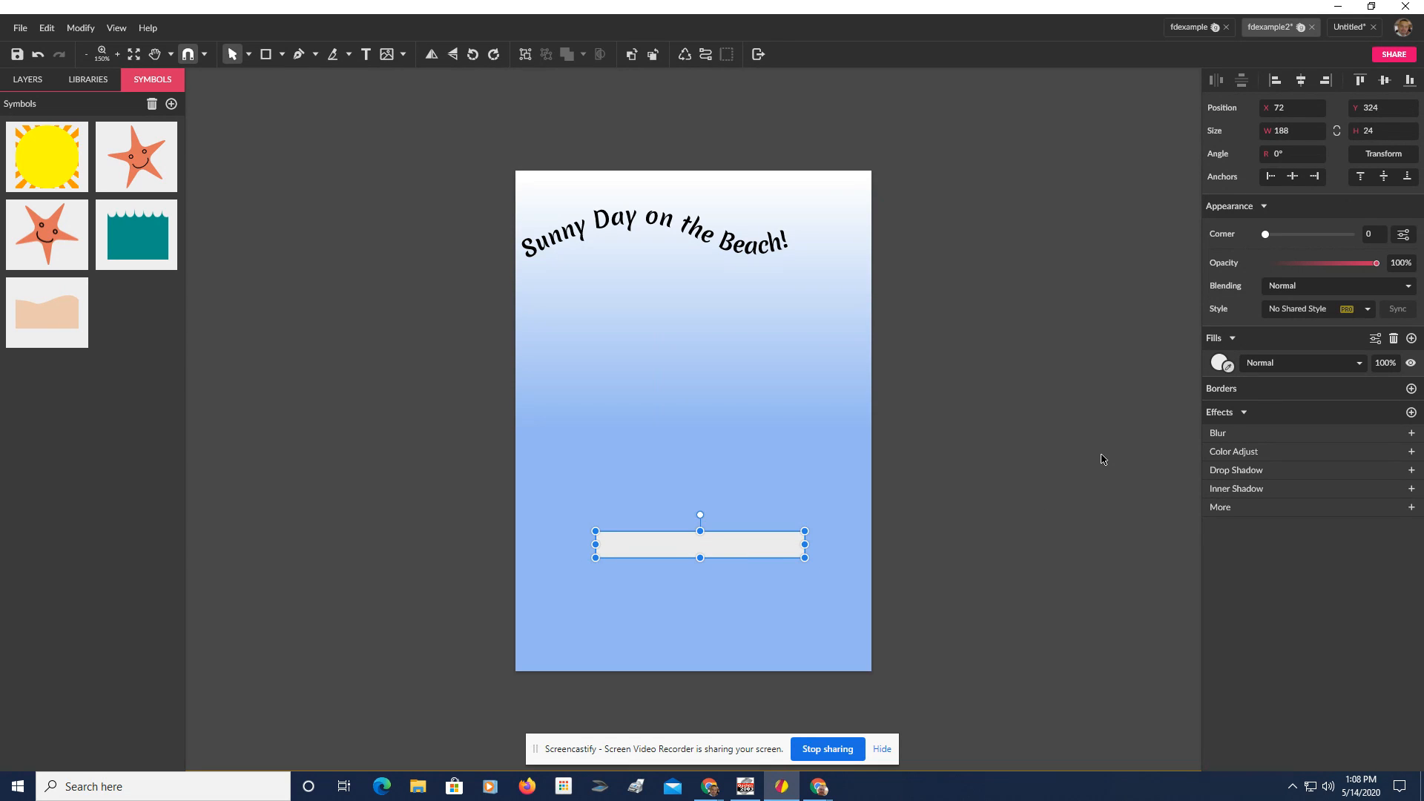
pyautogui.click(1219, 364)
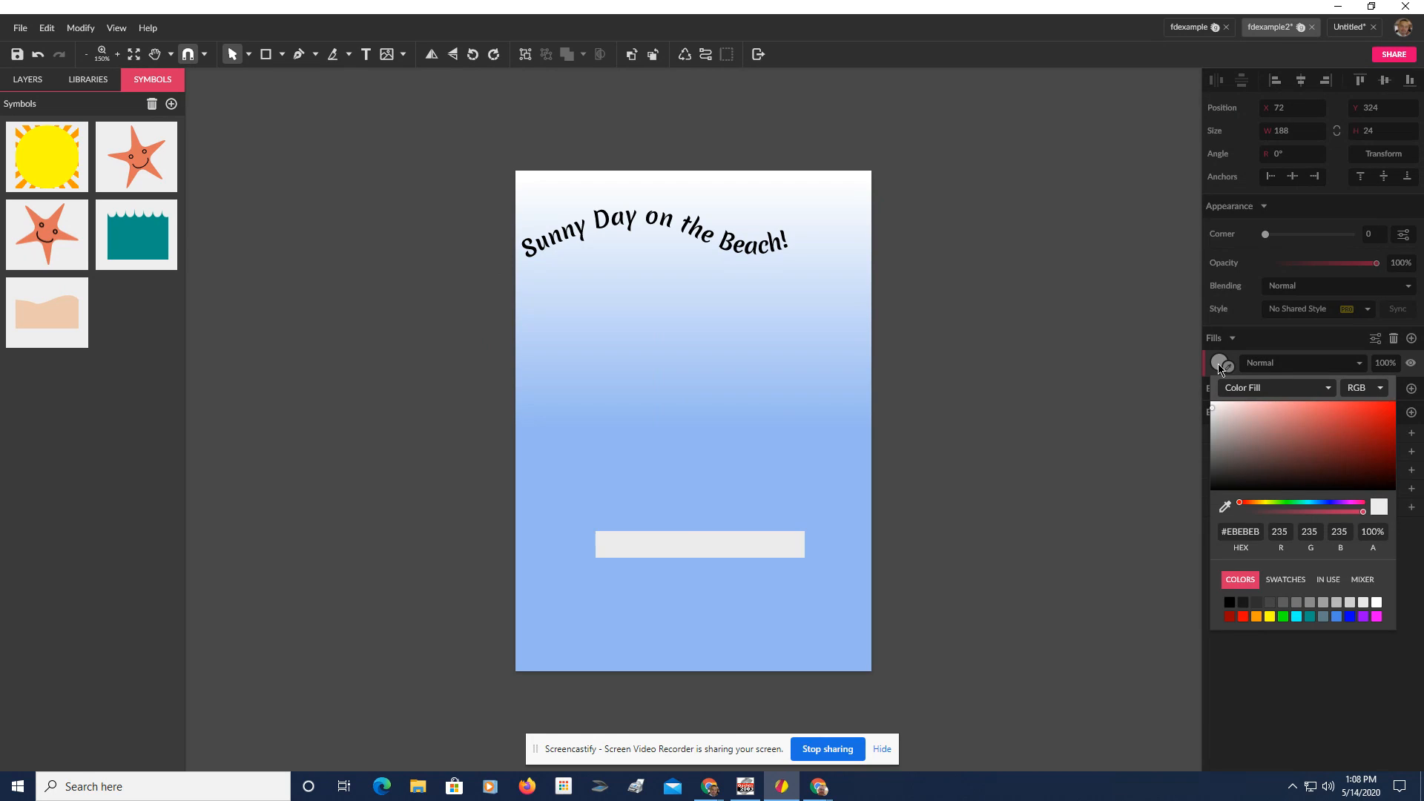
pyautogui.click(1256, 603)
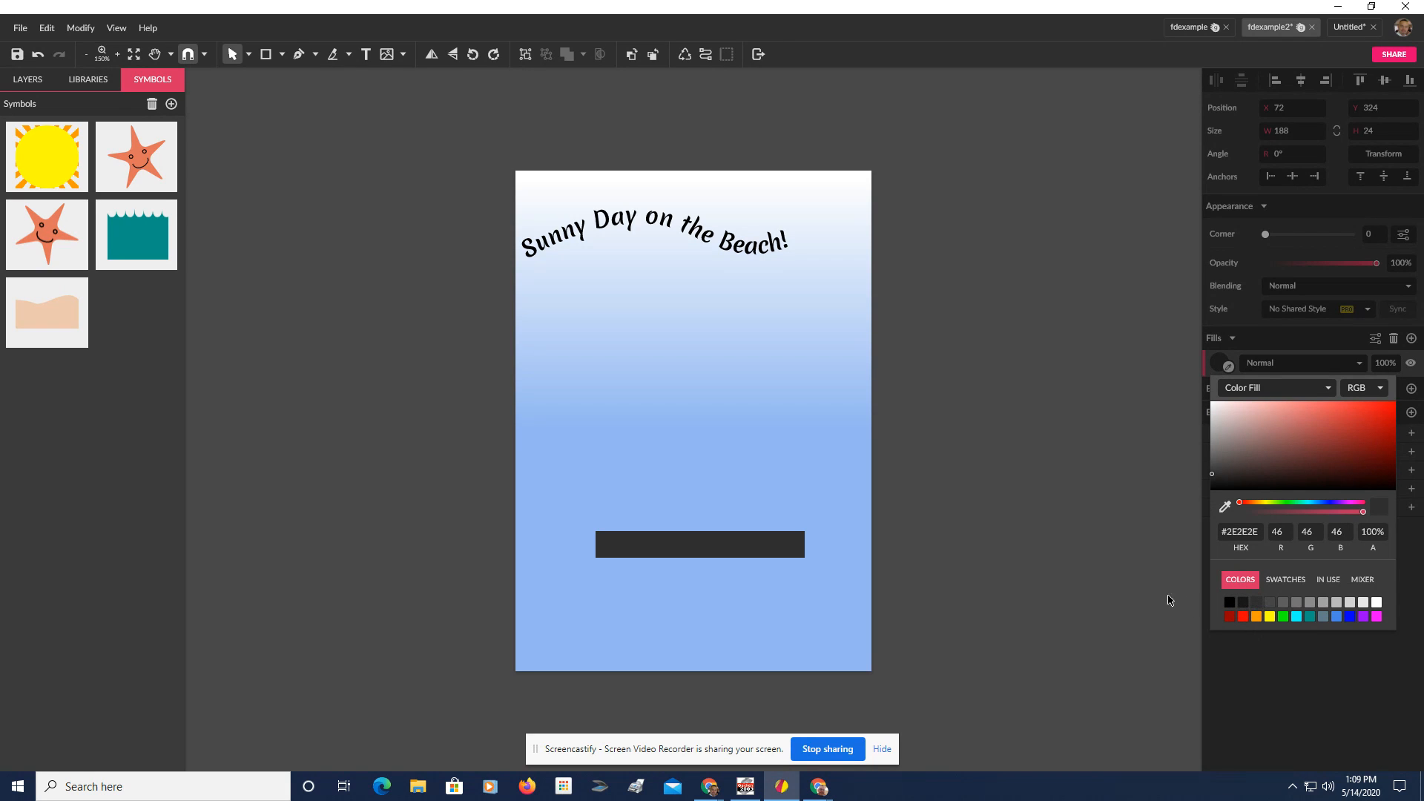
pyautogui.click(619, 545)
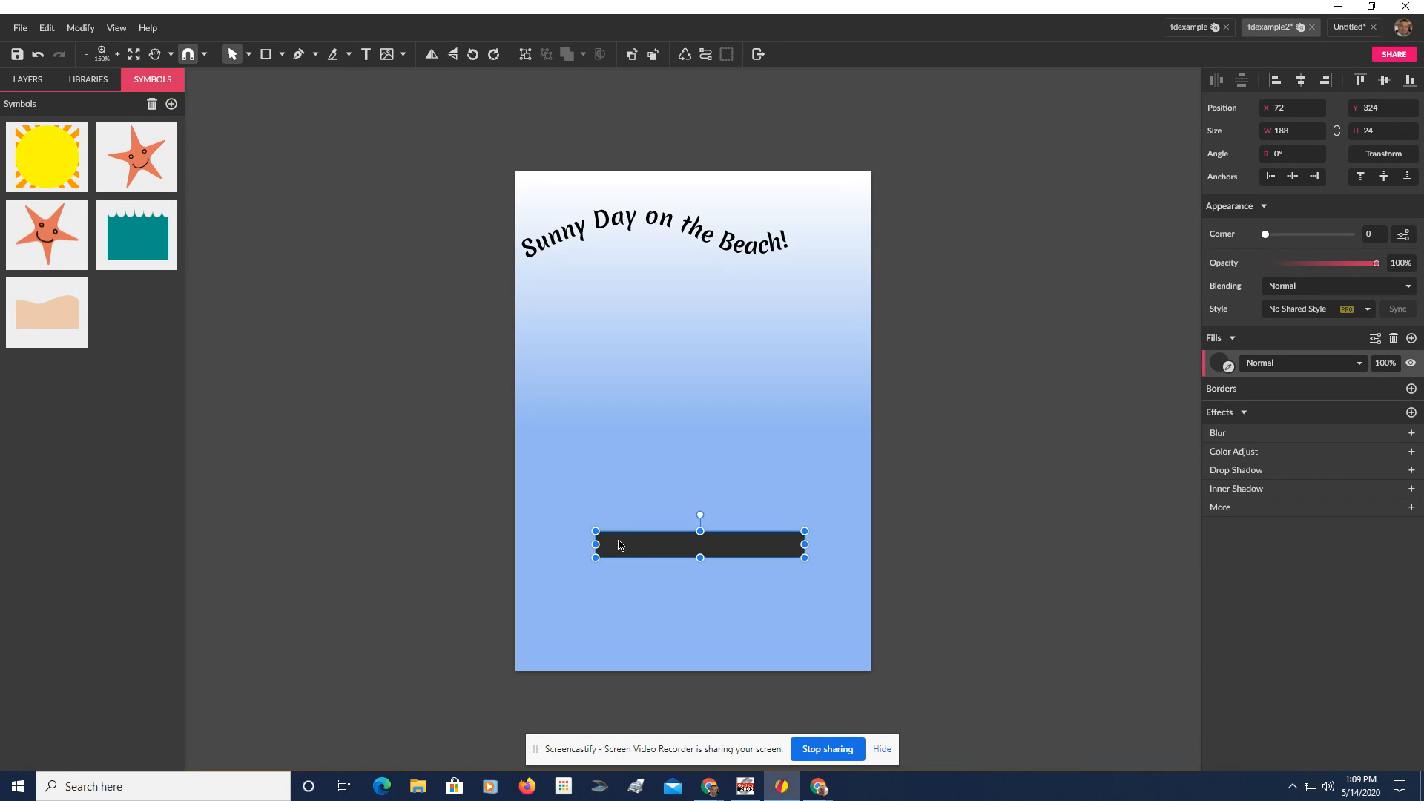
# - Convert the dark rectangle to an editable path
pyautogui.rightClick(621, 549)
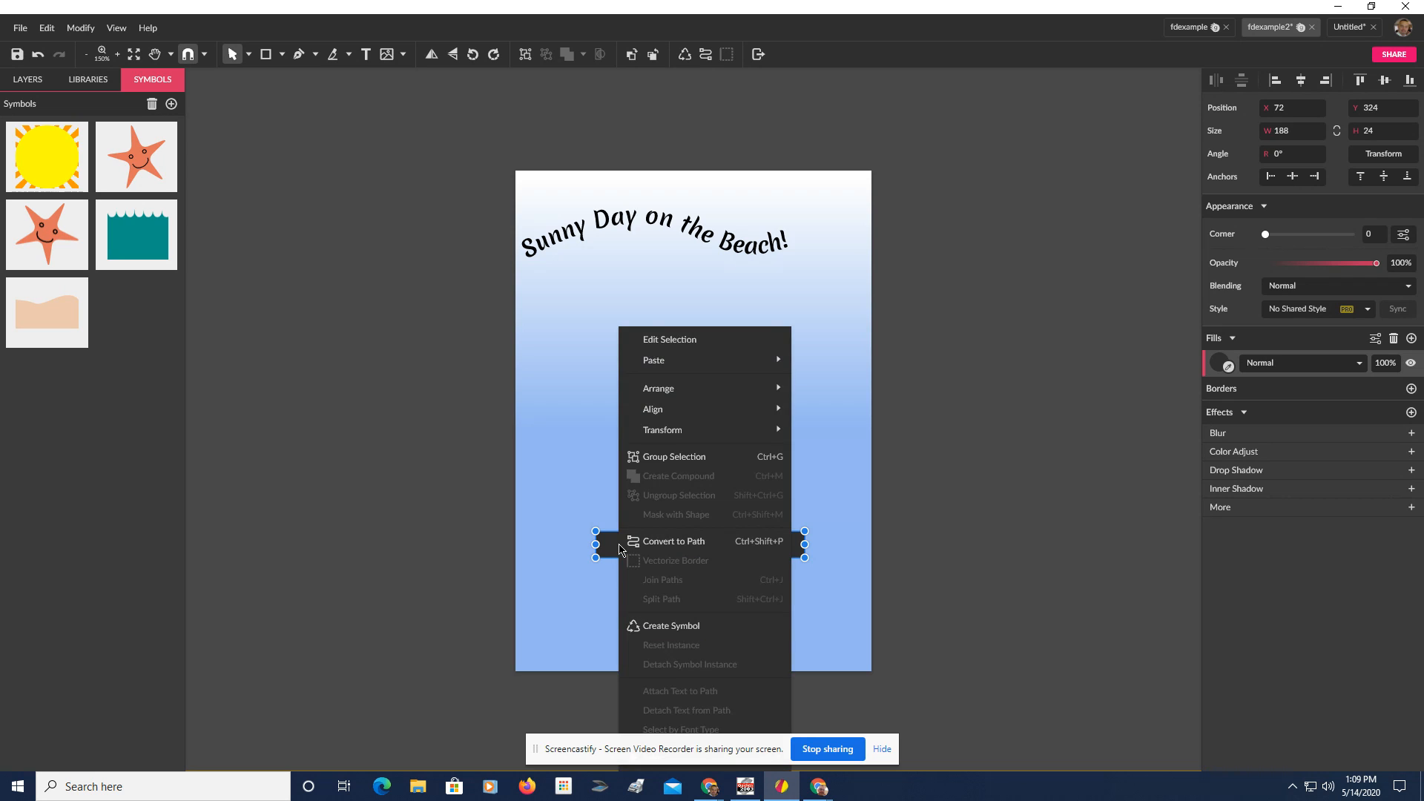
pyautogui.click(672, 545)
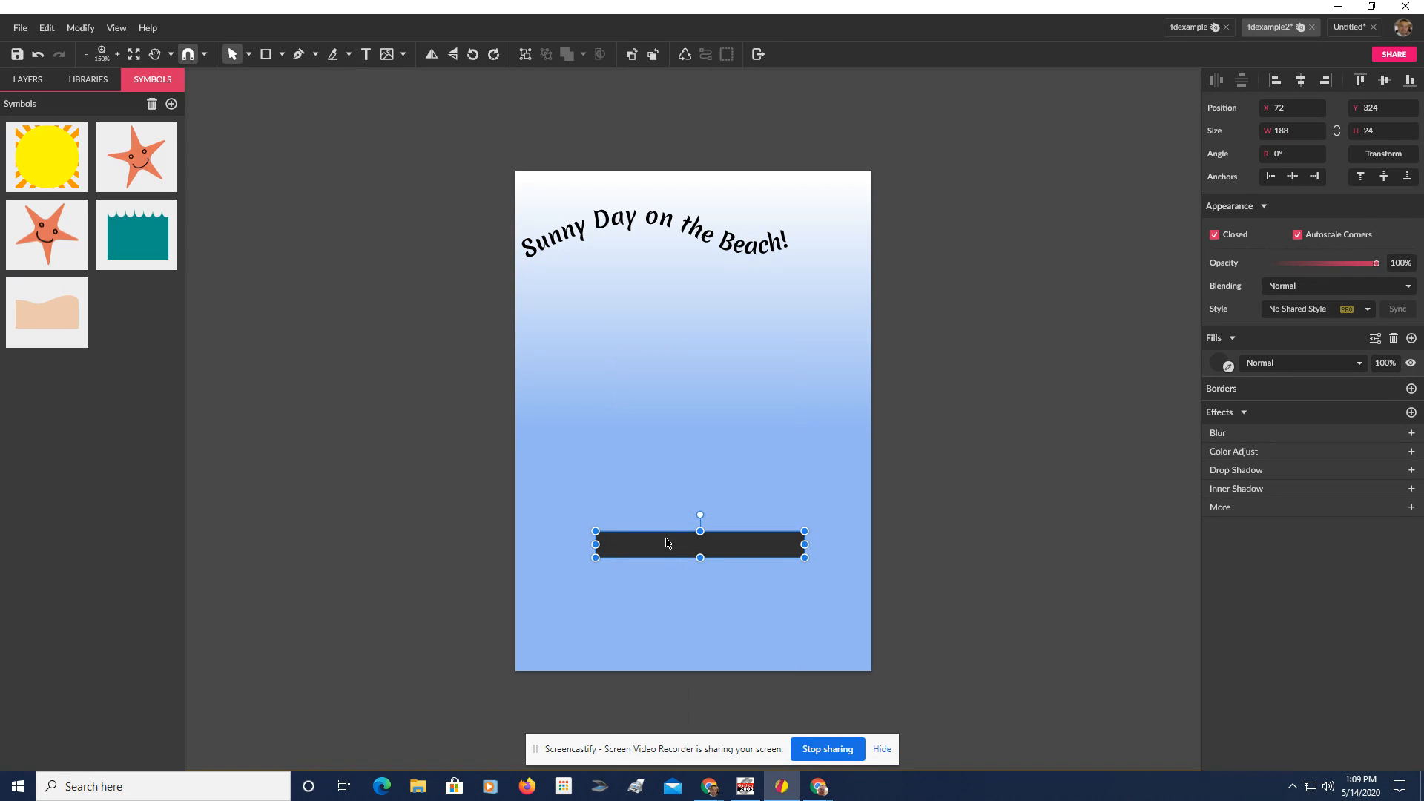
pyautogui.click(677, 604)
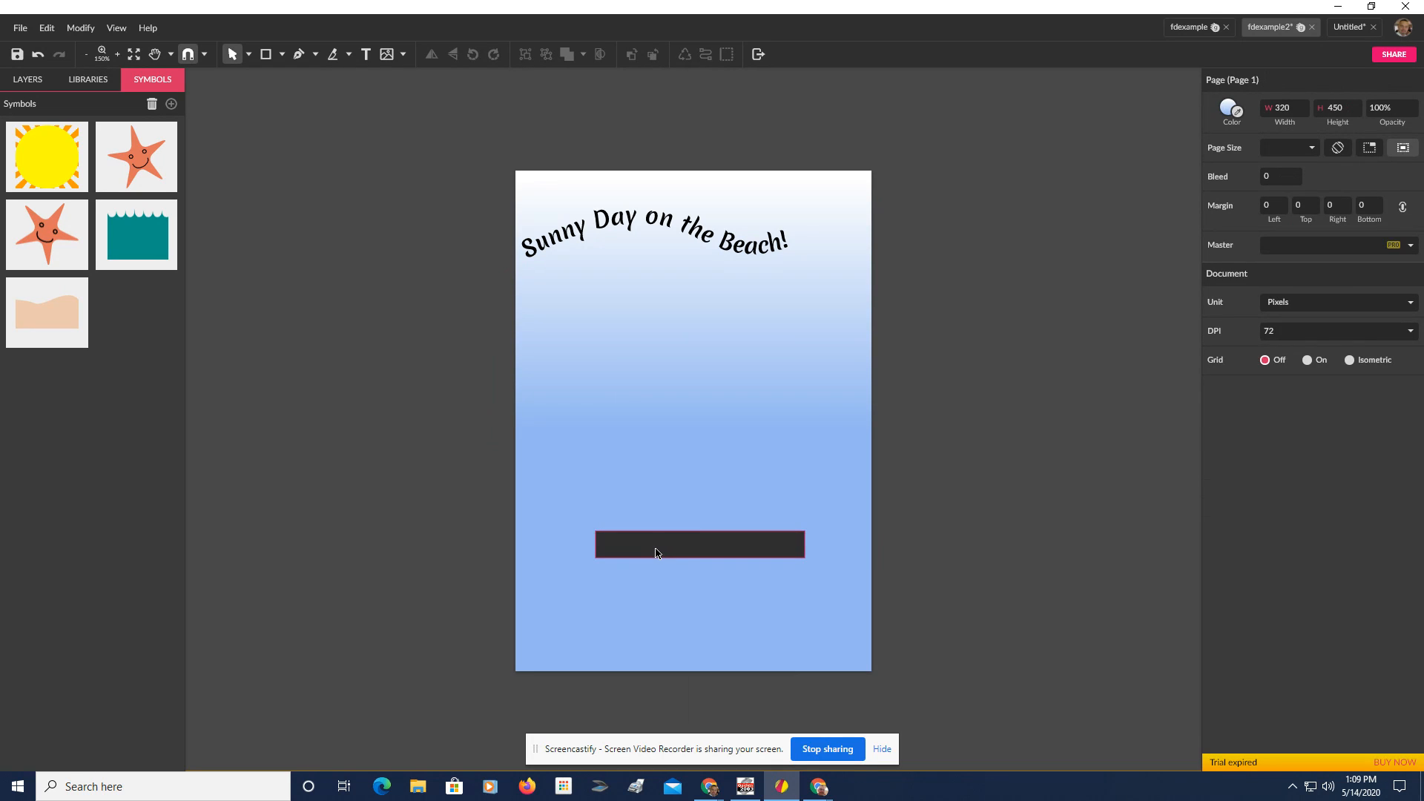
# - Reshape the path into a boat hull by moving its upper-left and lower-right corners inward, then shift it to about X 63, Y 334
pyautogui.click(656, 552)
pyautogui.click(250, 56)
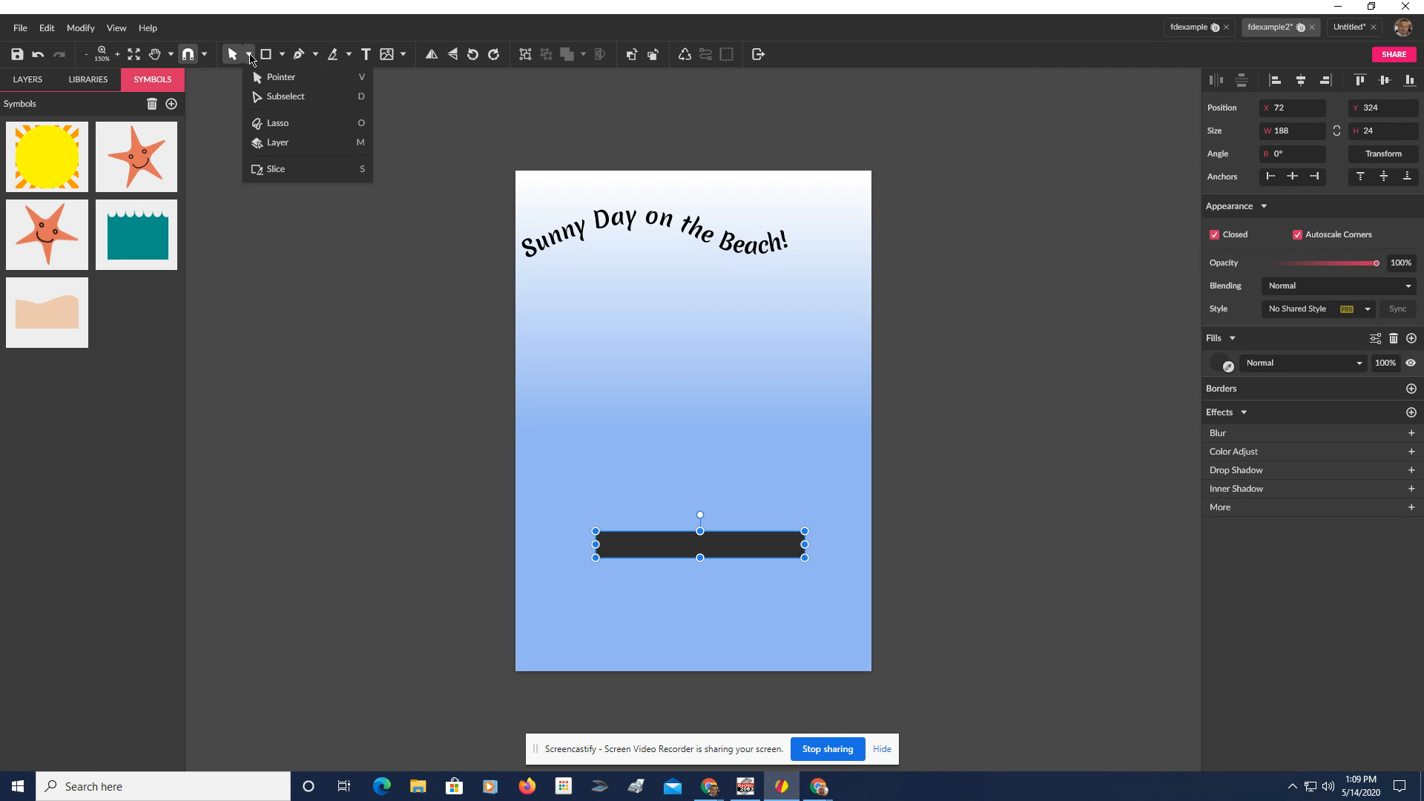
pyautogui.click(250, 99)
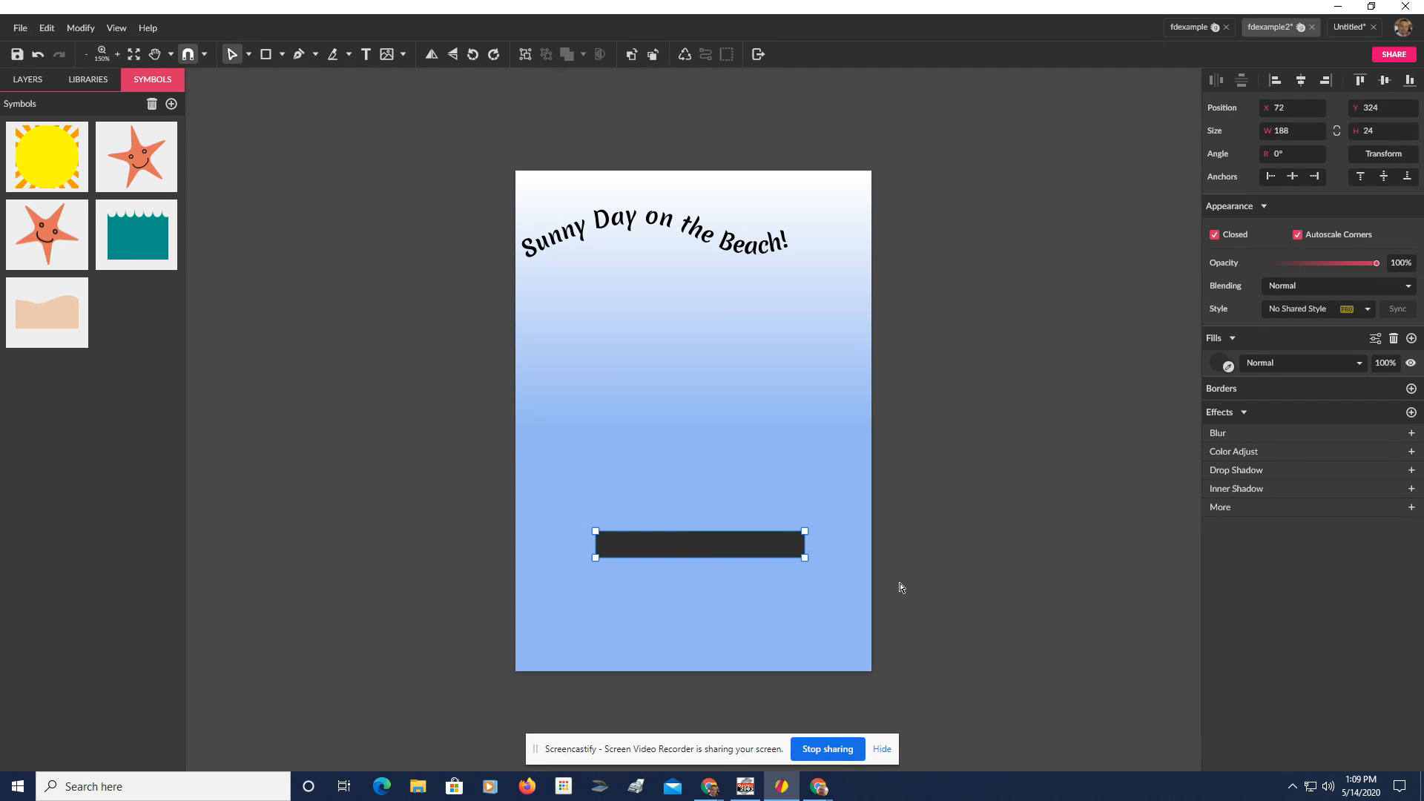
pyautogui.click(596, 532)
pyautogui.moveTo(595, 532); pyautogui.dragTo(609, 538)
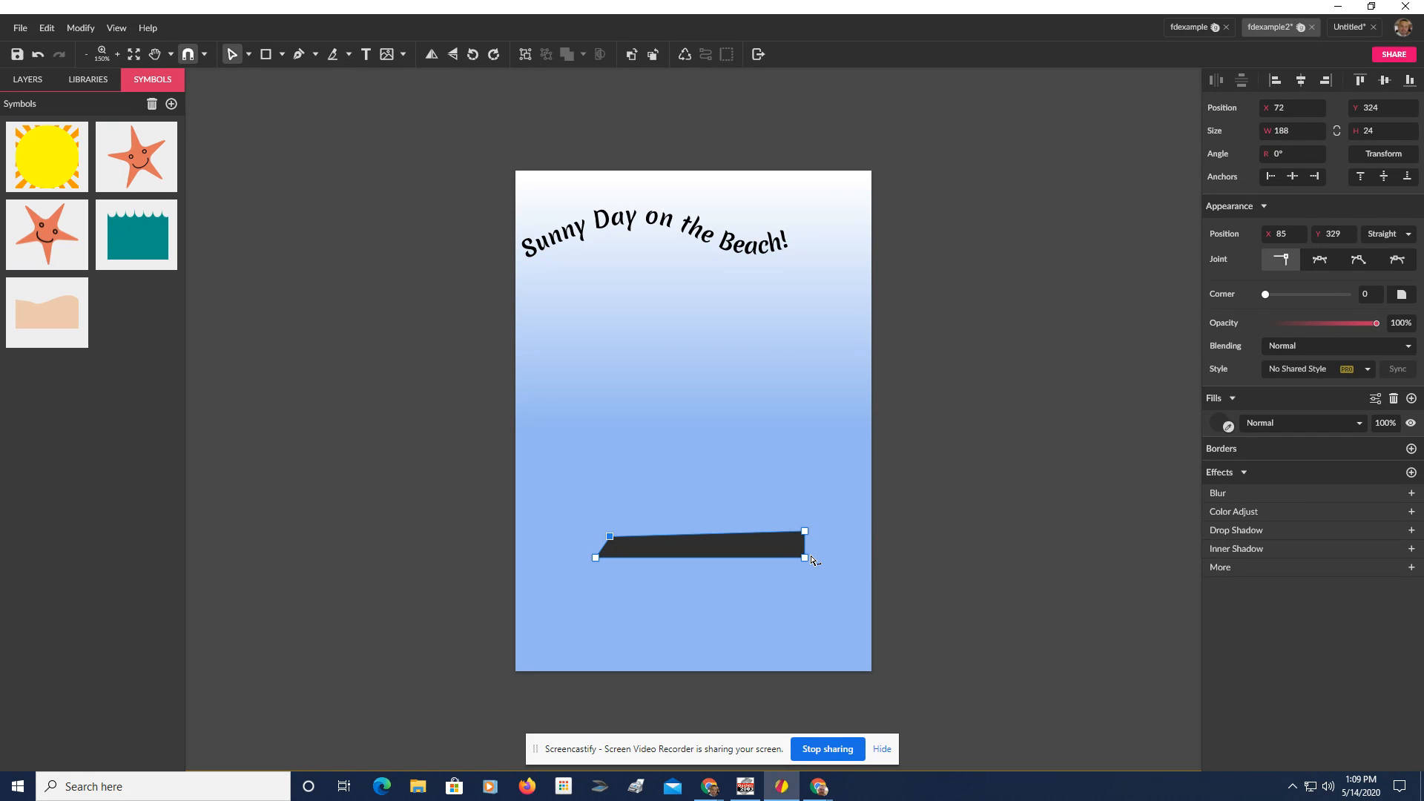
pyautogui.moveTo(804, 557); pyautogui.dragTo(771, 557)
pyautogui.moveTo(611, 540); pyautogui.dragTo(603, 540)
pyautogui.click(650, 619)
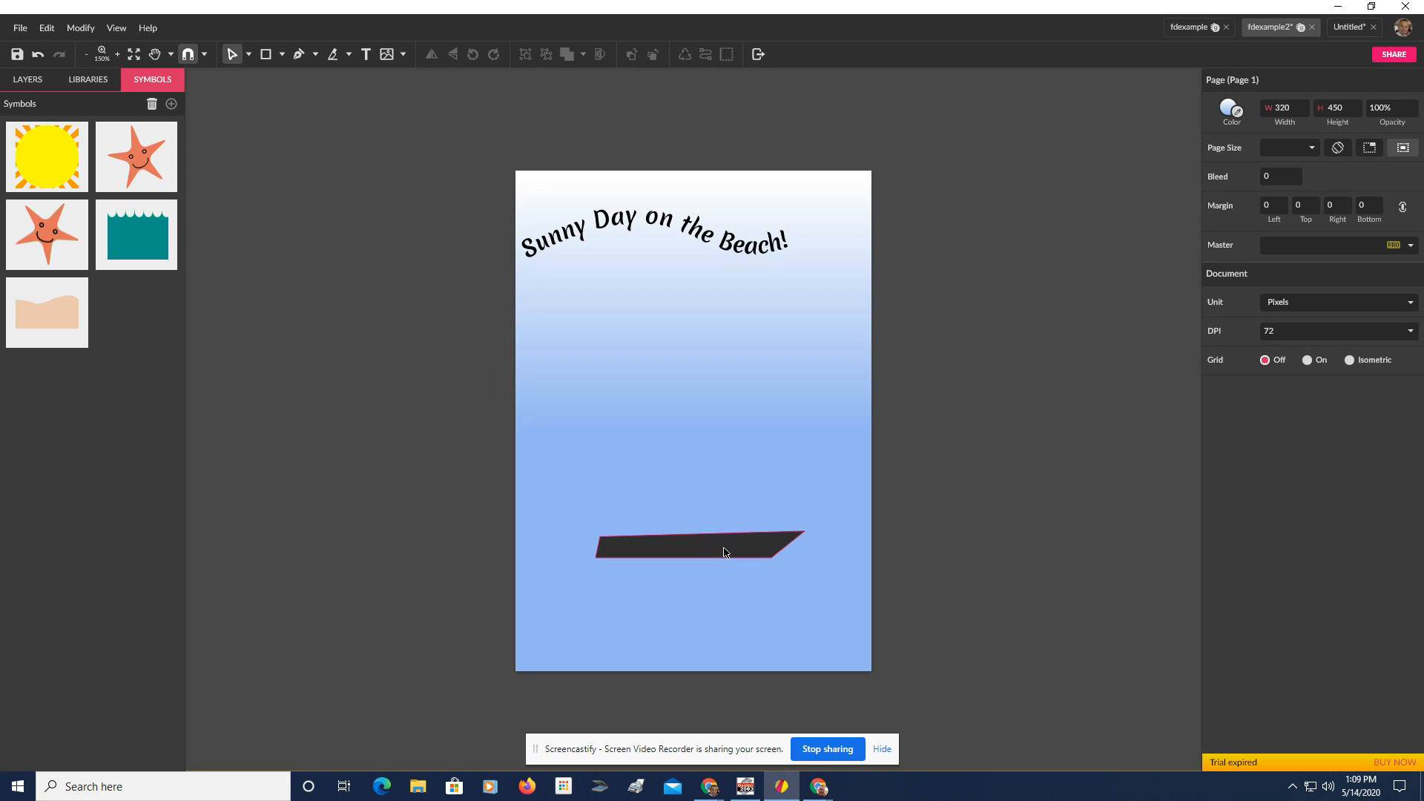
pyautogui.moveTo(715, 554); pyautogui.dragTo(713, 558)
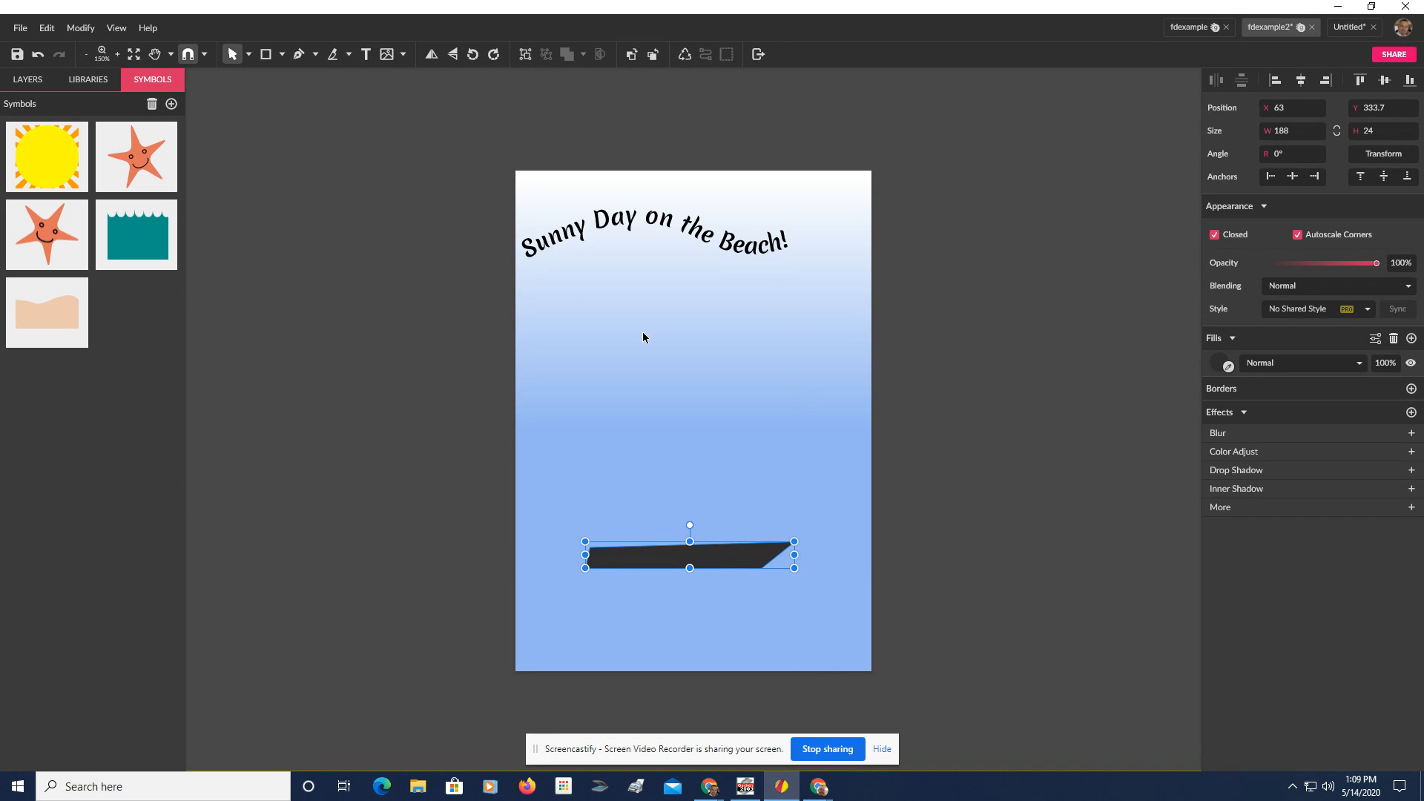
# - Draw a vertical mast line about 186 px tall down to the hull and nudge it left to X 185
pyautogui.click(283, 54)
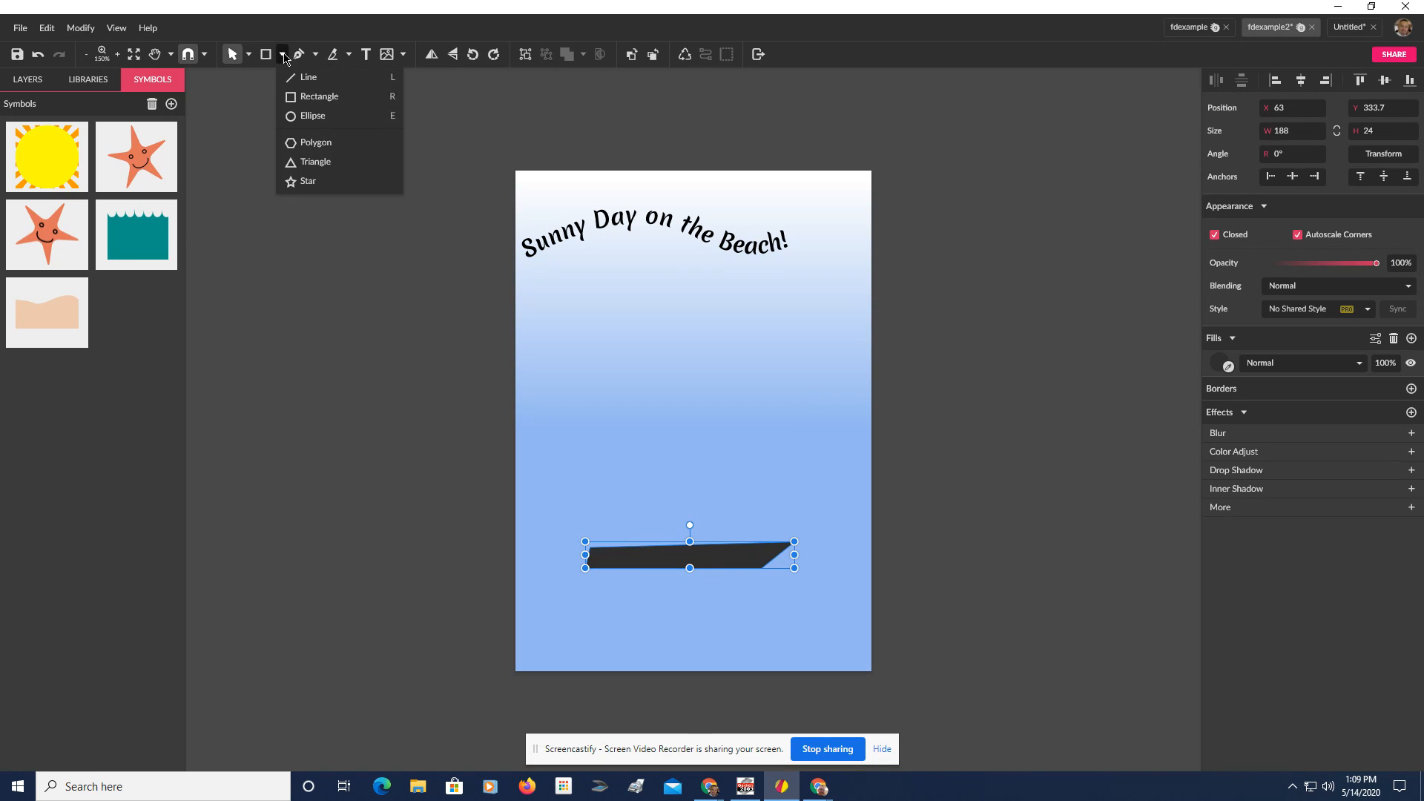
pyautogui.click(308, 77)
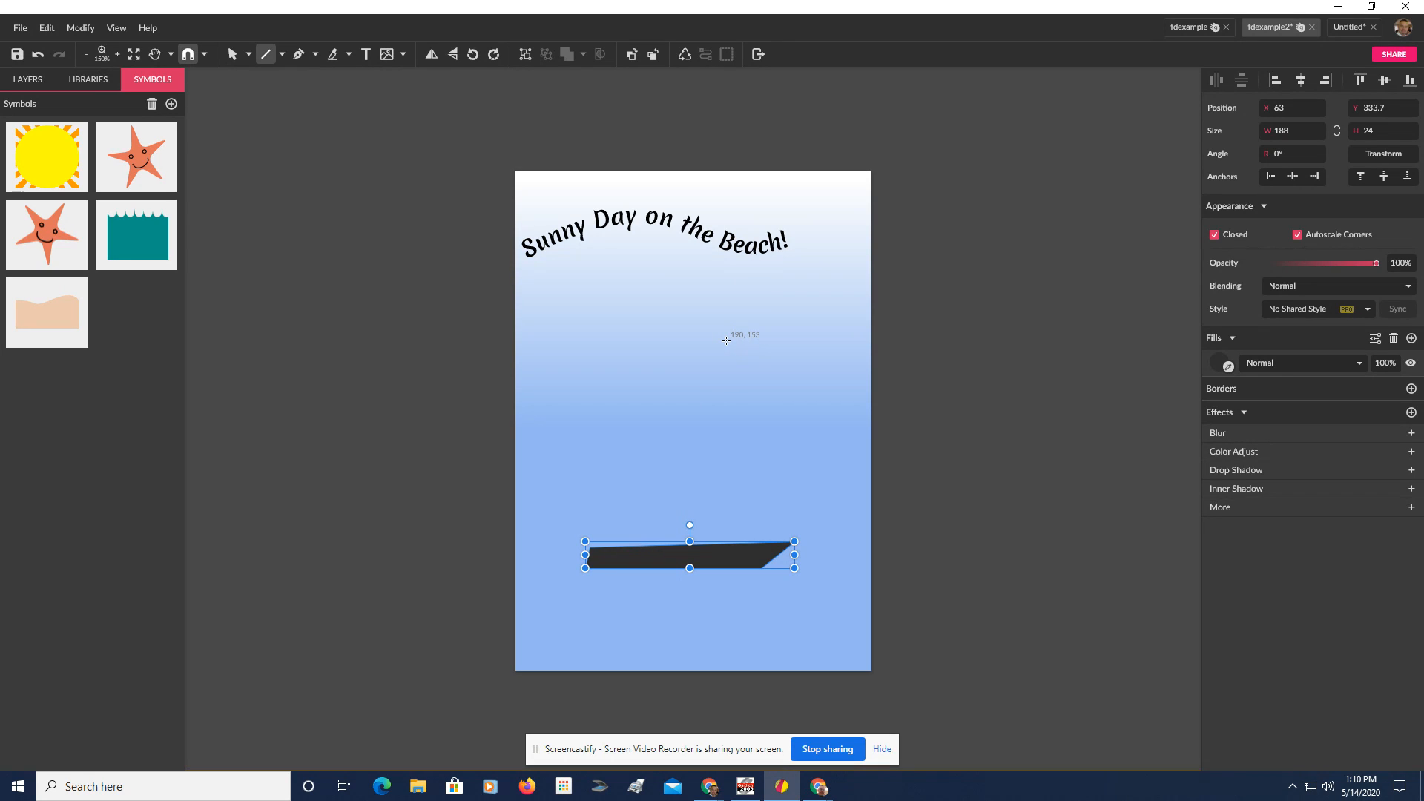
pyautogui.moveTo(726, 341); pyautogui.dragTo(714, 408)
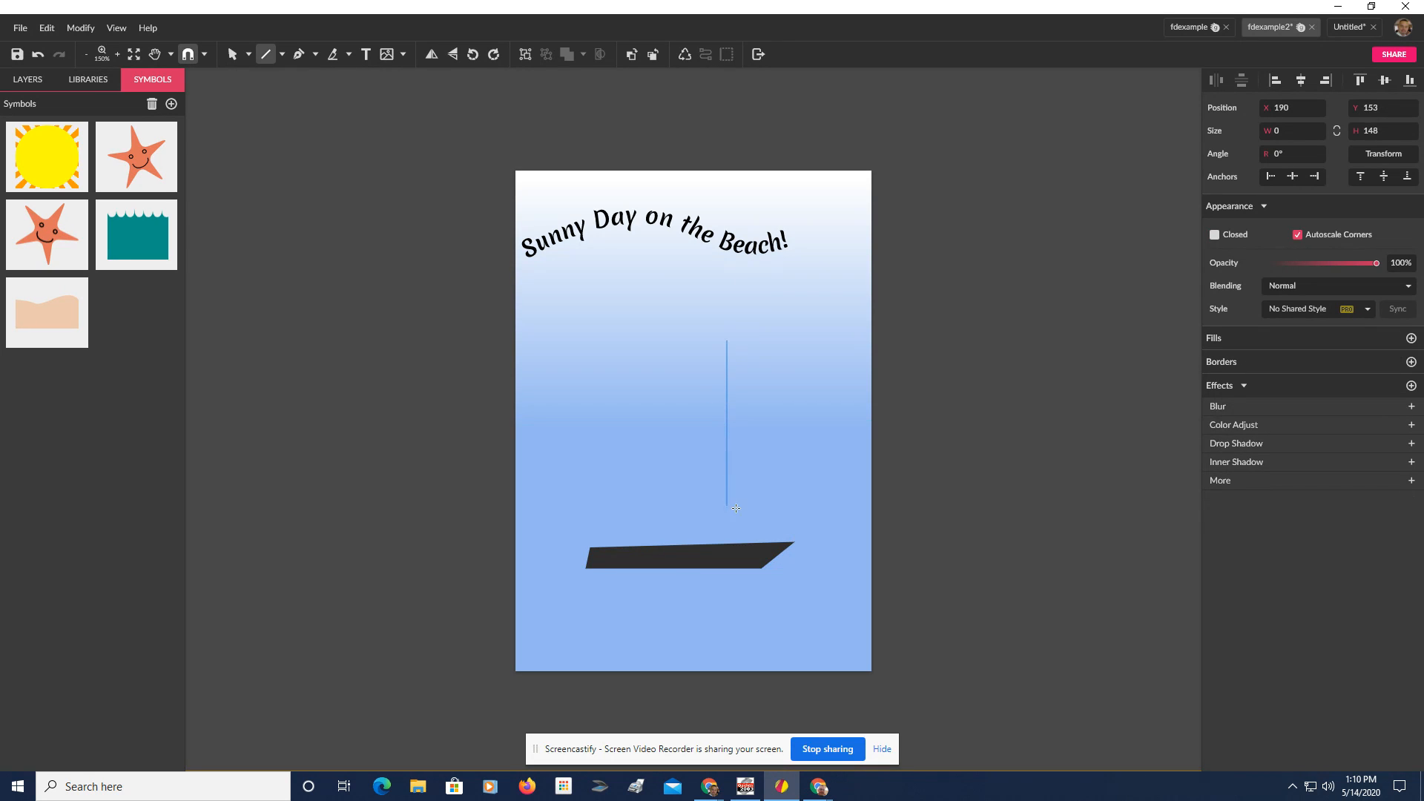
pyautogui.moveTo(736, 508); pyautogui.dragTo(740, 548)
pyautogui.press('Left')
pyautogui.press('Left')
pyautogui.press('Left')
pyautogui.press('Left')
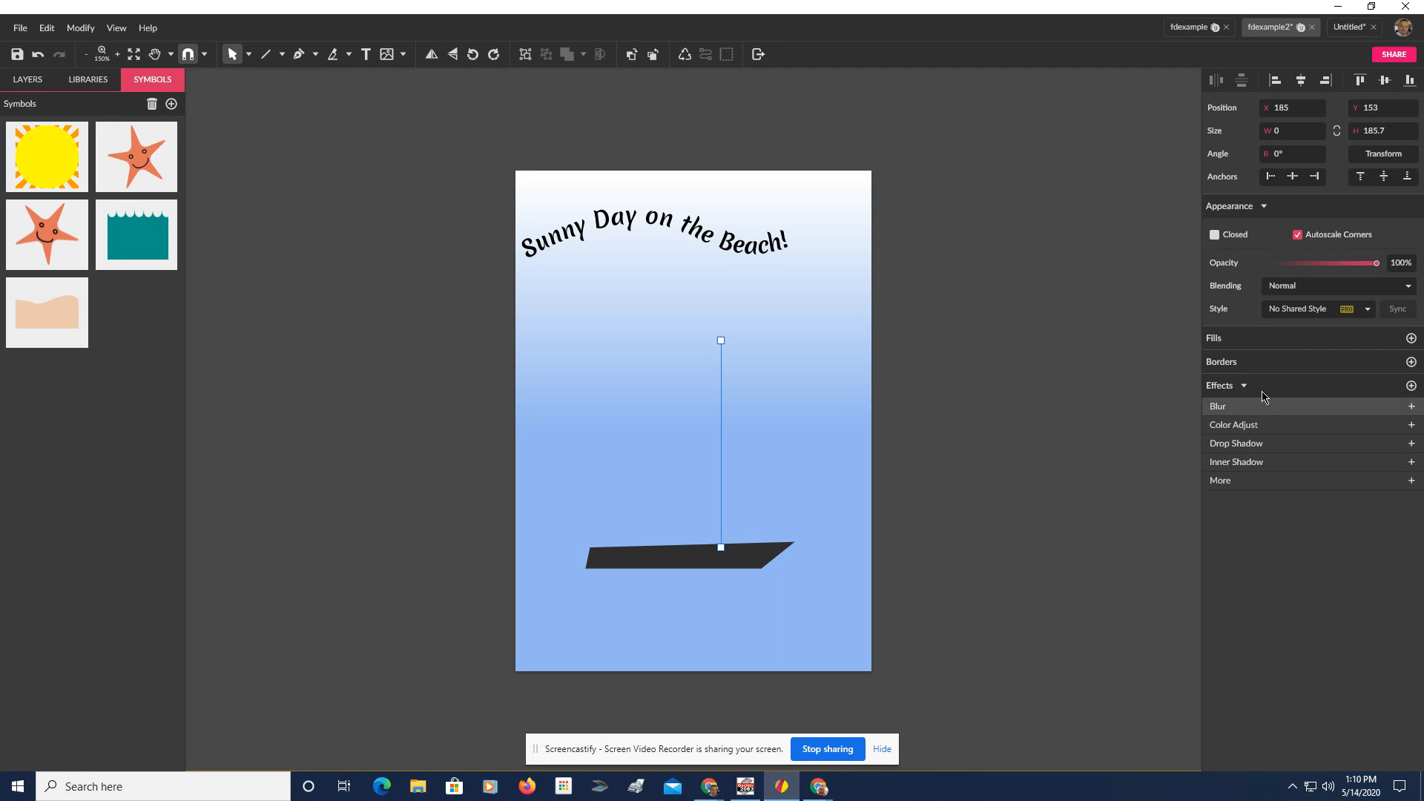
# - Add a border to the mast line with color #2E2E2E and a width of 2
pyautogui.click(1411, 362)
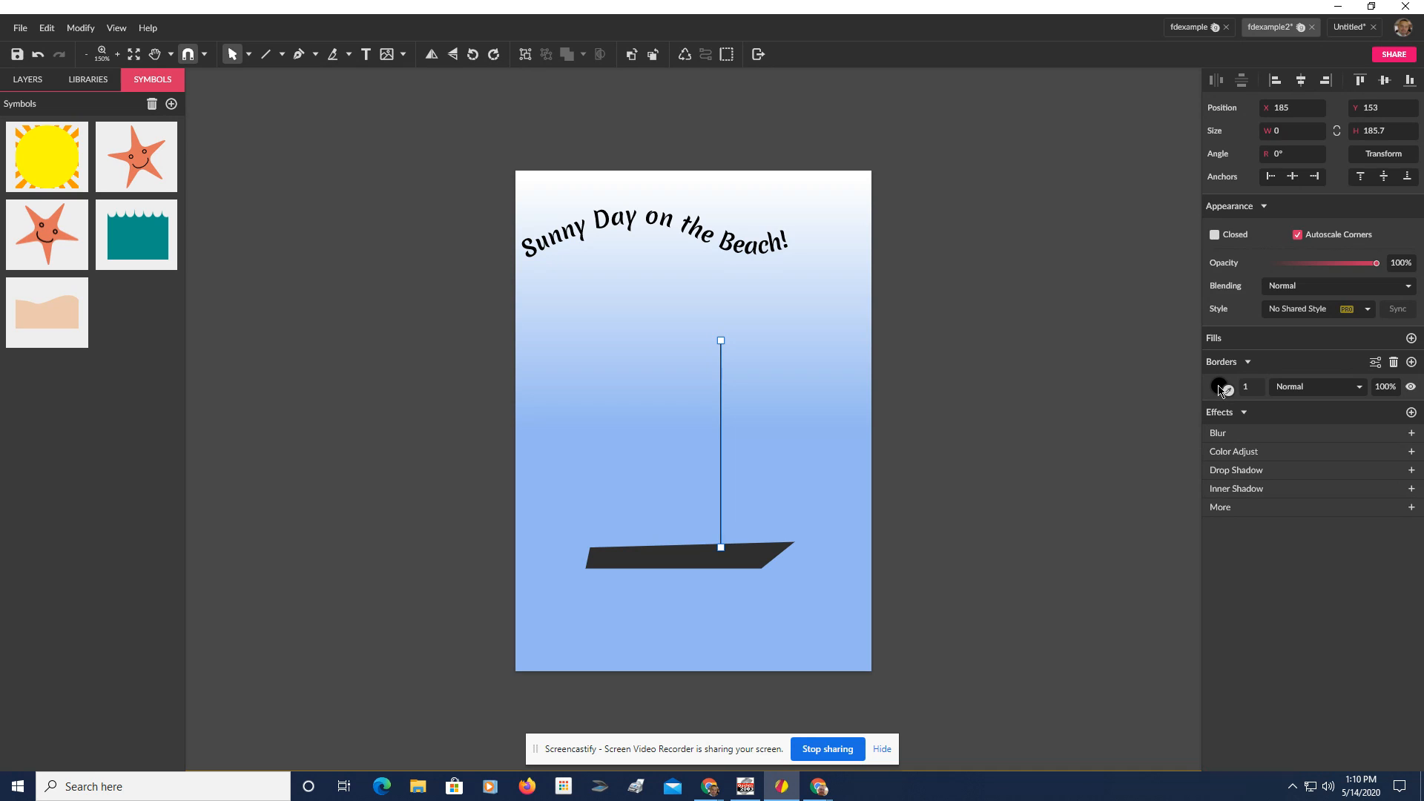
pyautogui.click(1220, 387)
pyautogui.click(1256, 627)
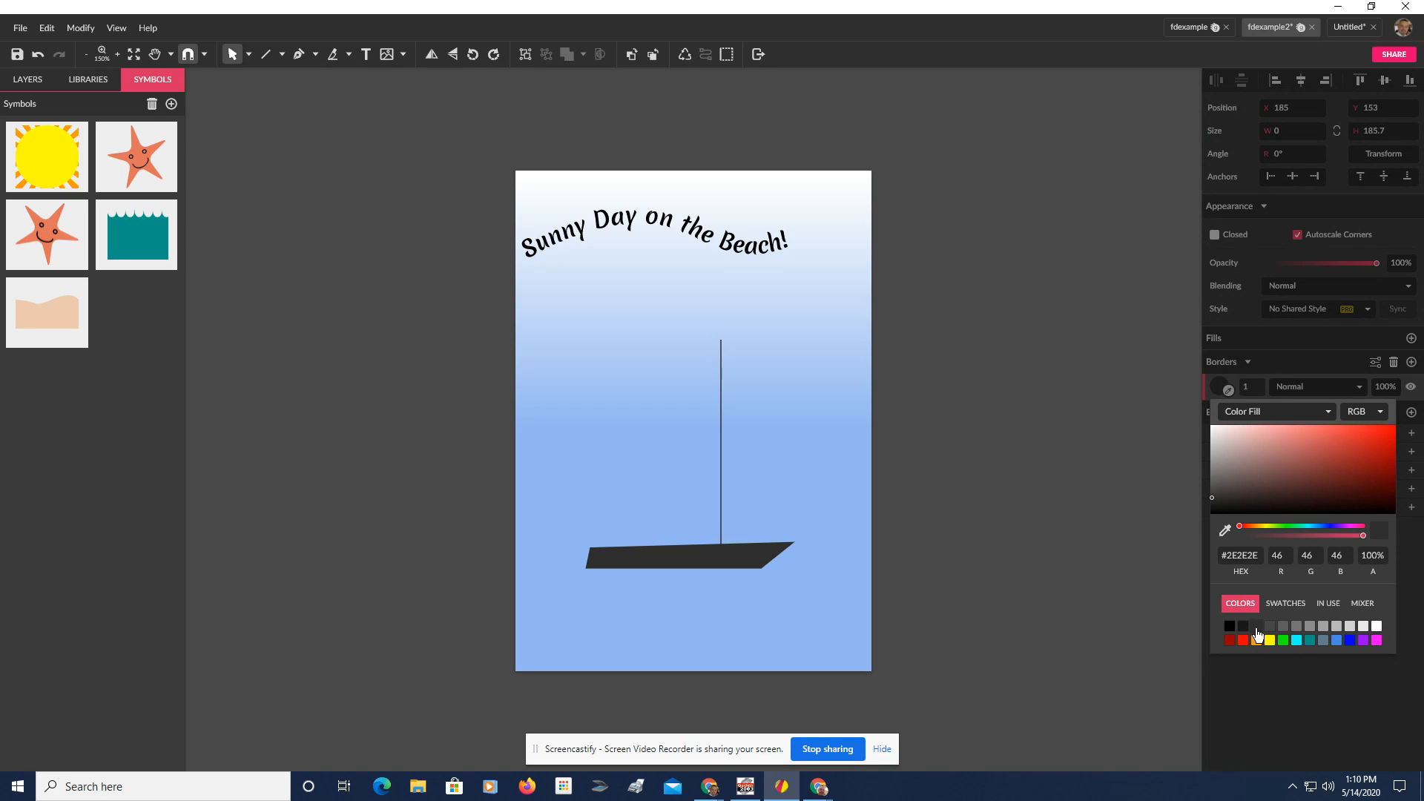
pyautogui.click(1251, 387)
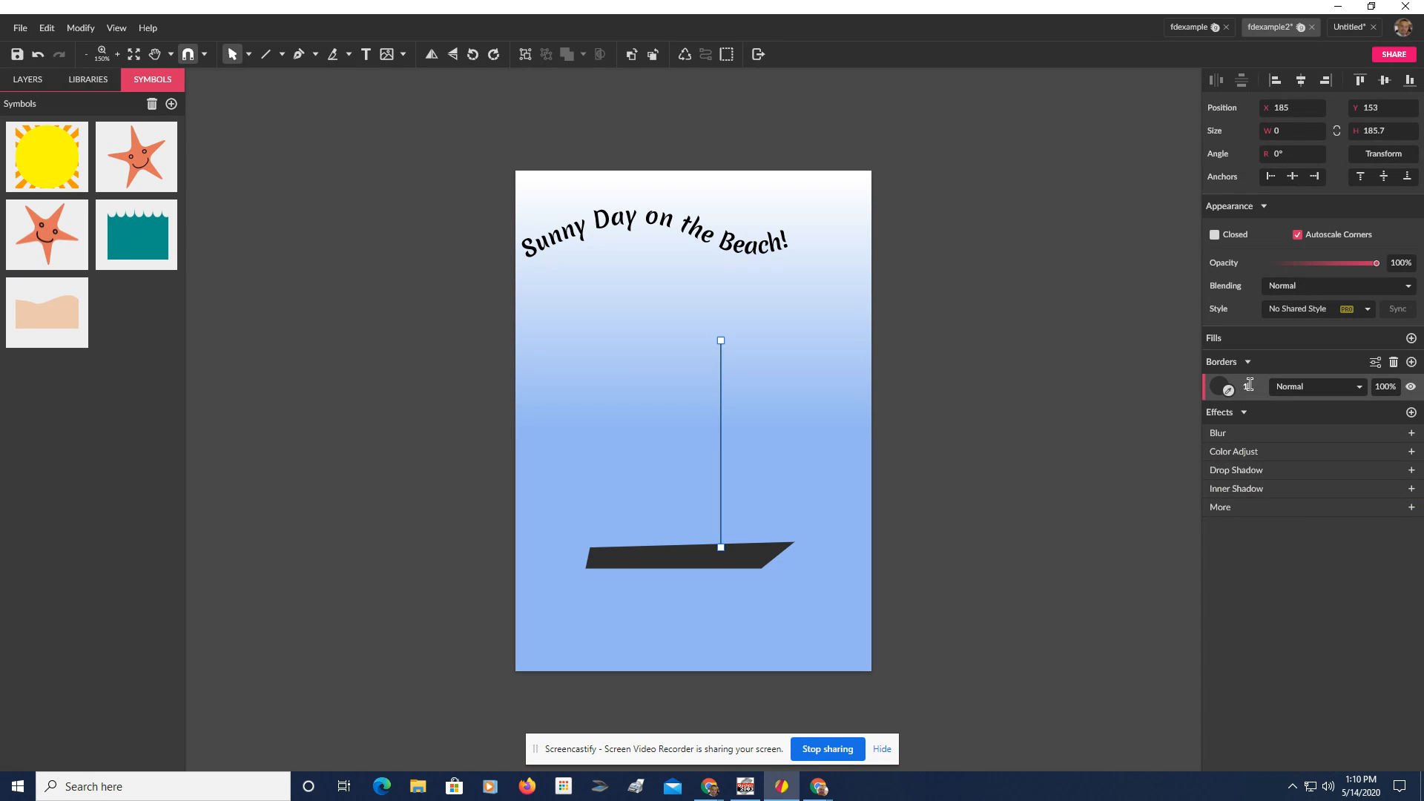
pyautogui.click(1247, 381)
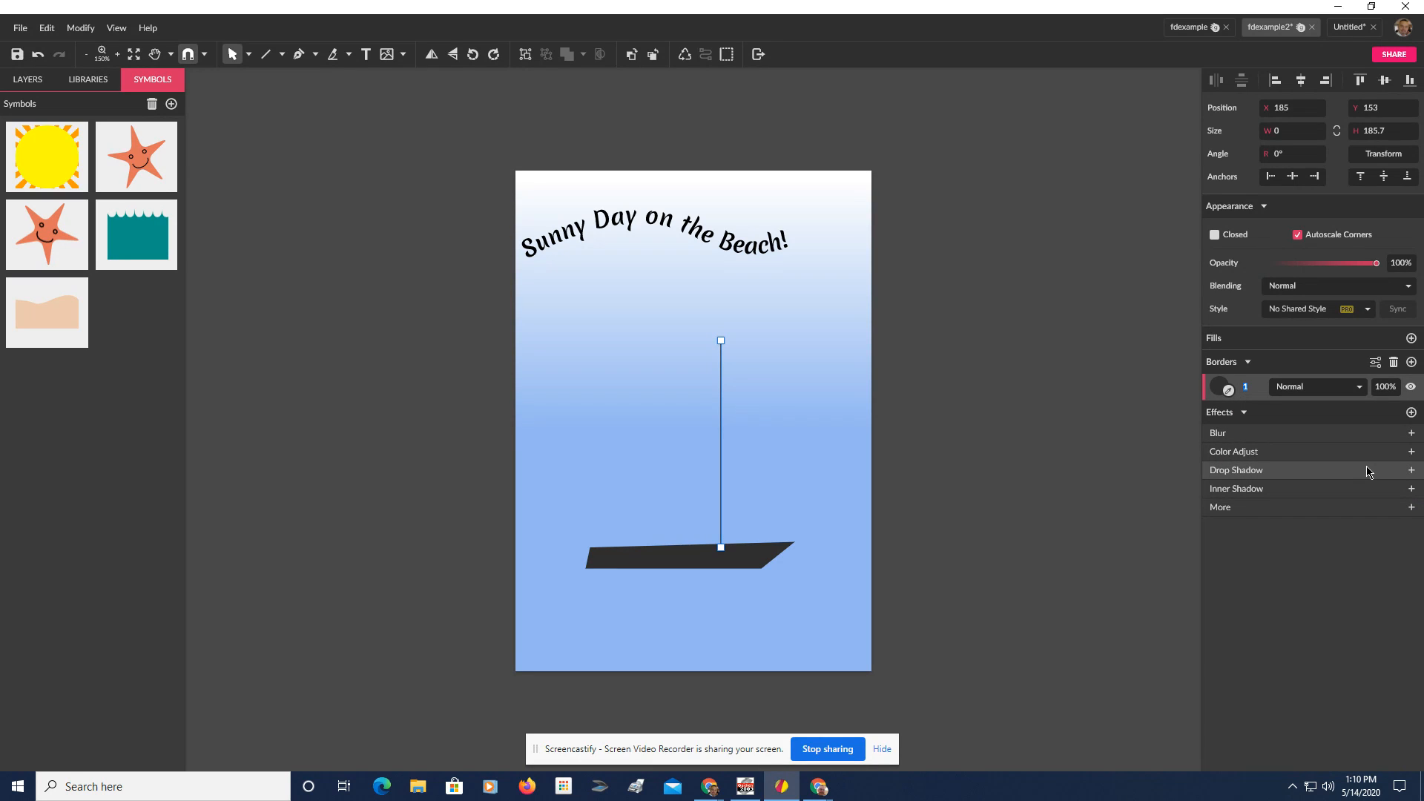
pyautogui.write('2')
pyautogui.press('Return')
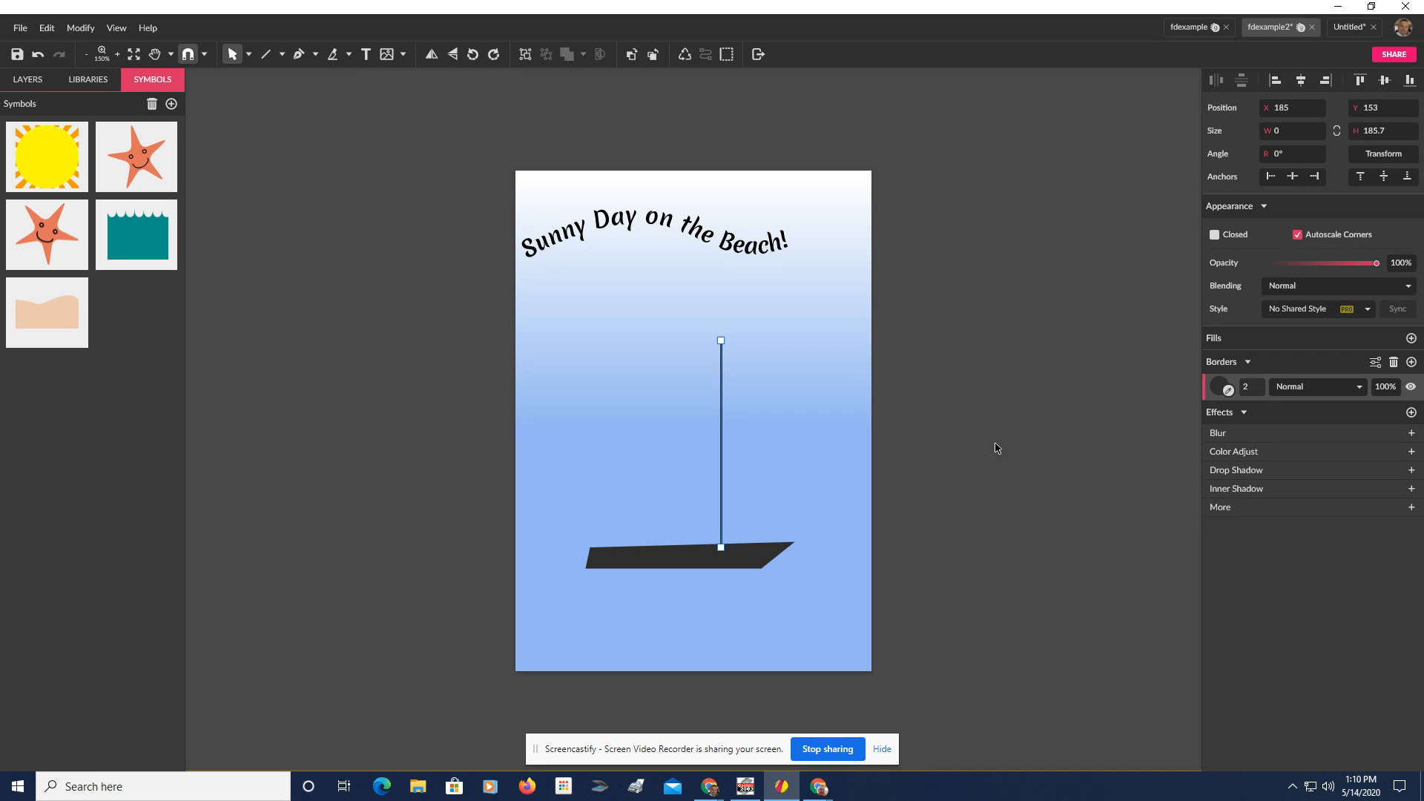
pyautogui.click(835, 466)
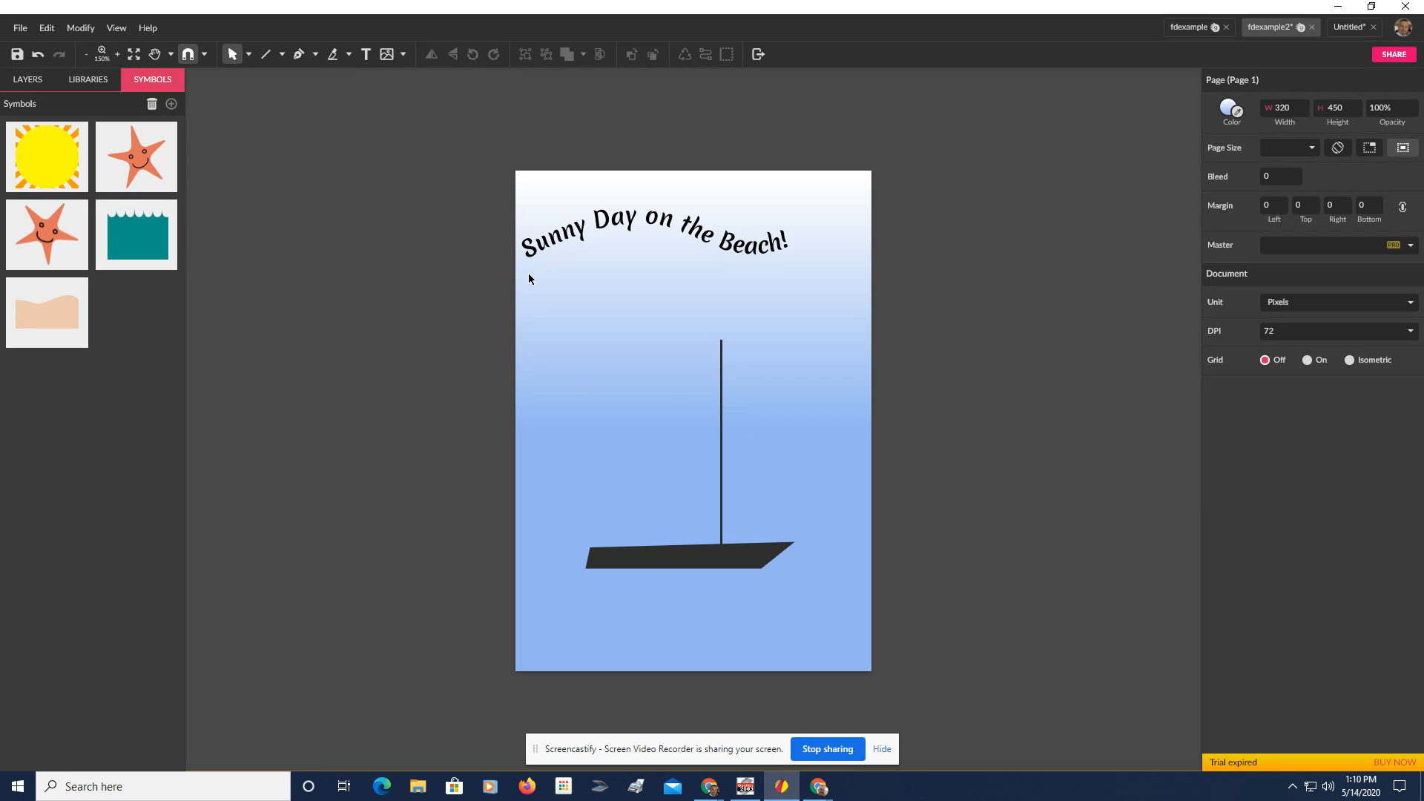
# - Draw a closed, white-filled triangular sail about 98 by 164 px on the left side of the mast with the Path tool
pyautogui.click(299, 57)
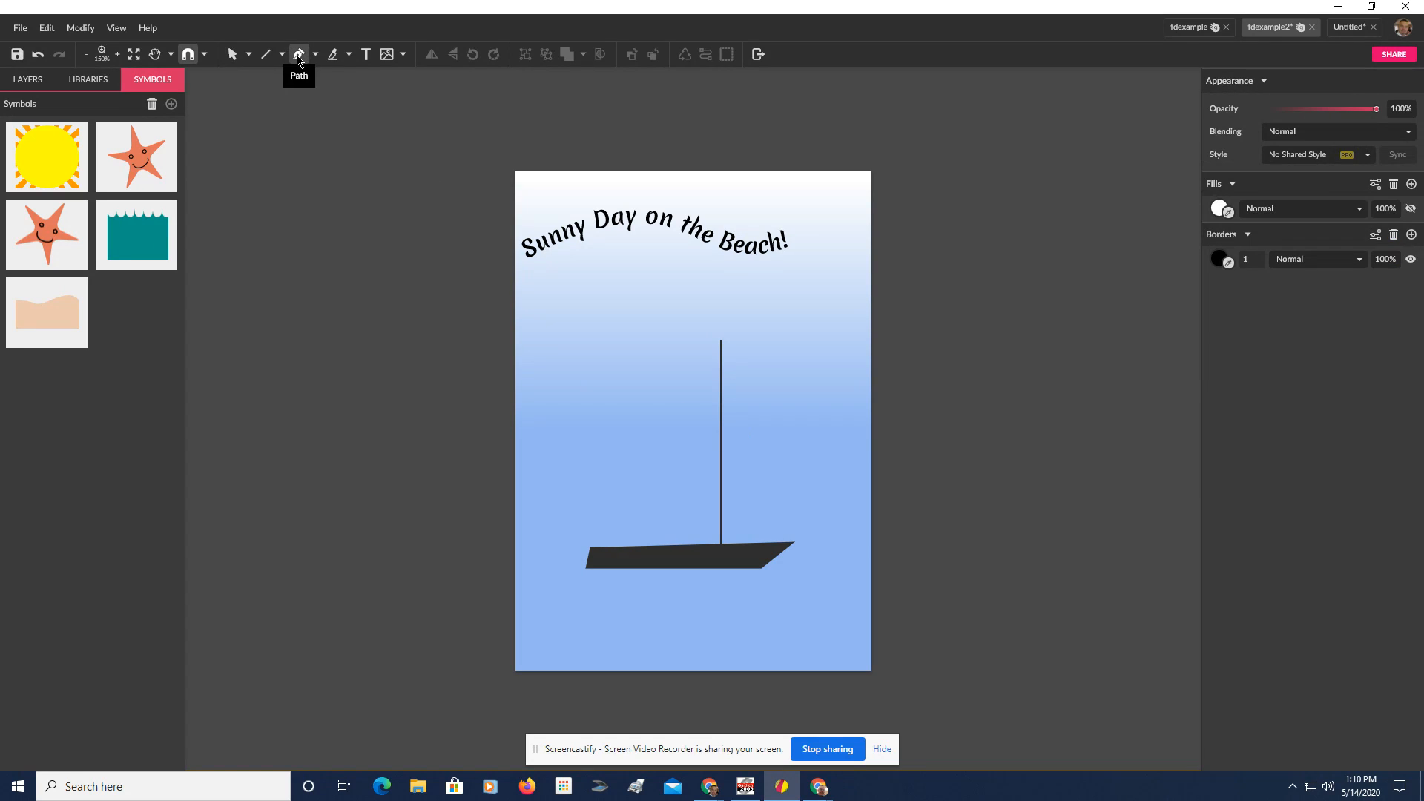
pyautogui.click(710, 530)
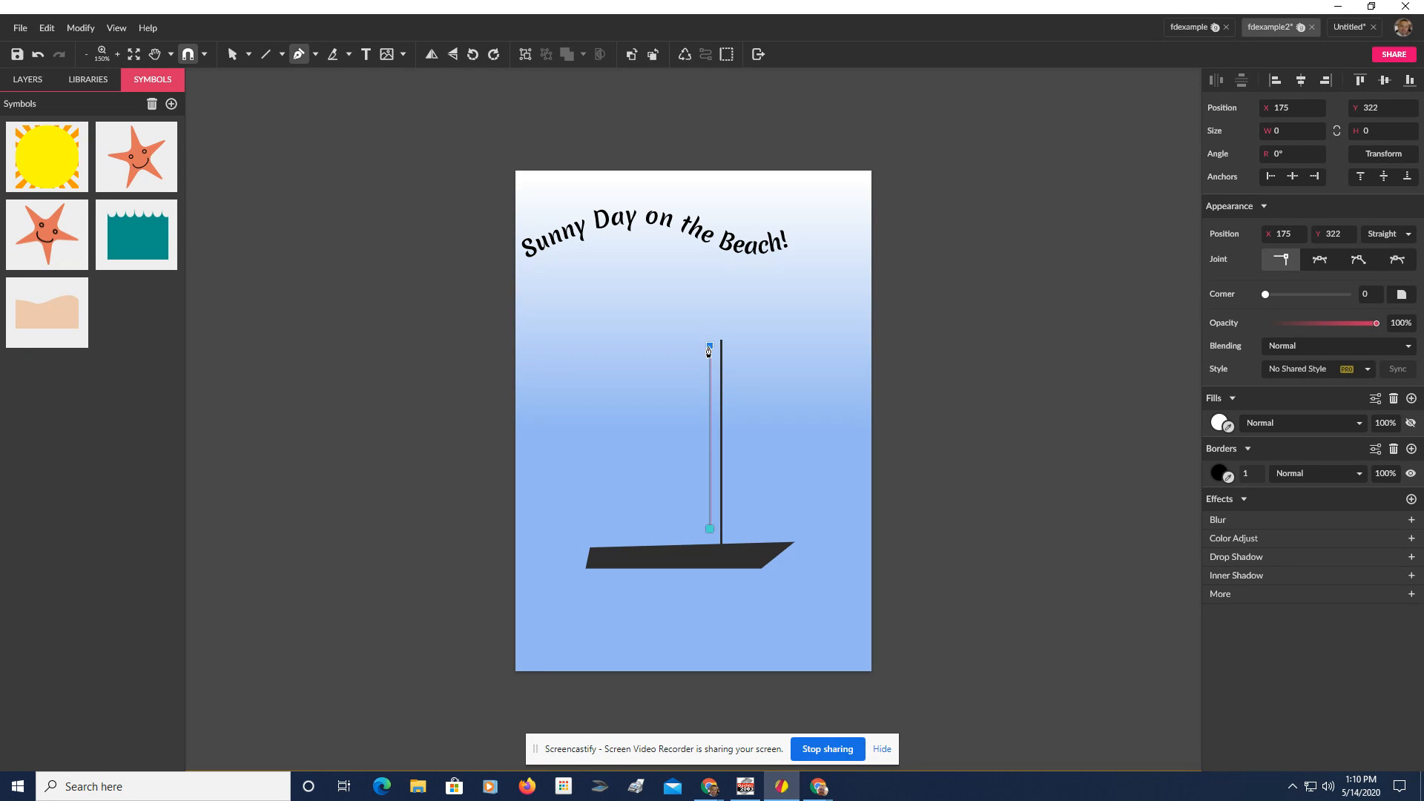
pyautogui.click(709, 346)
pyautogui.click(601, 530)
pyautogui.click(600, 531)
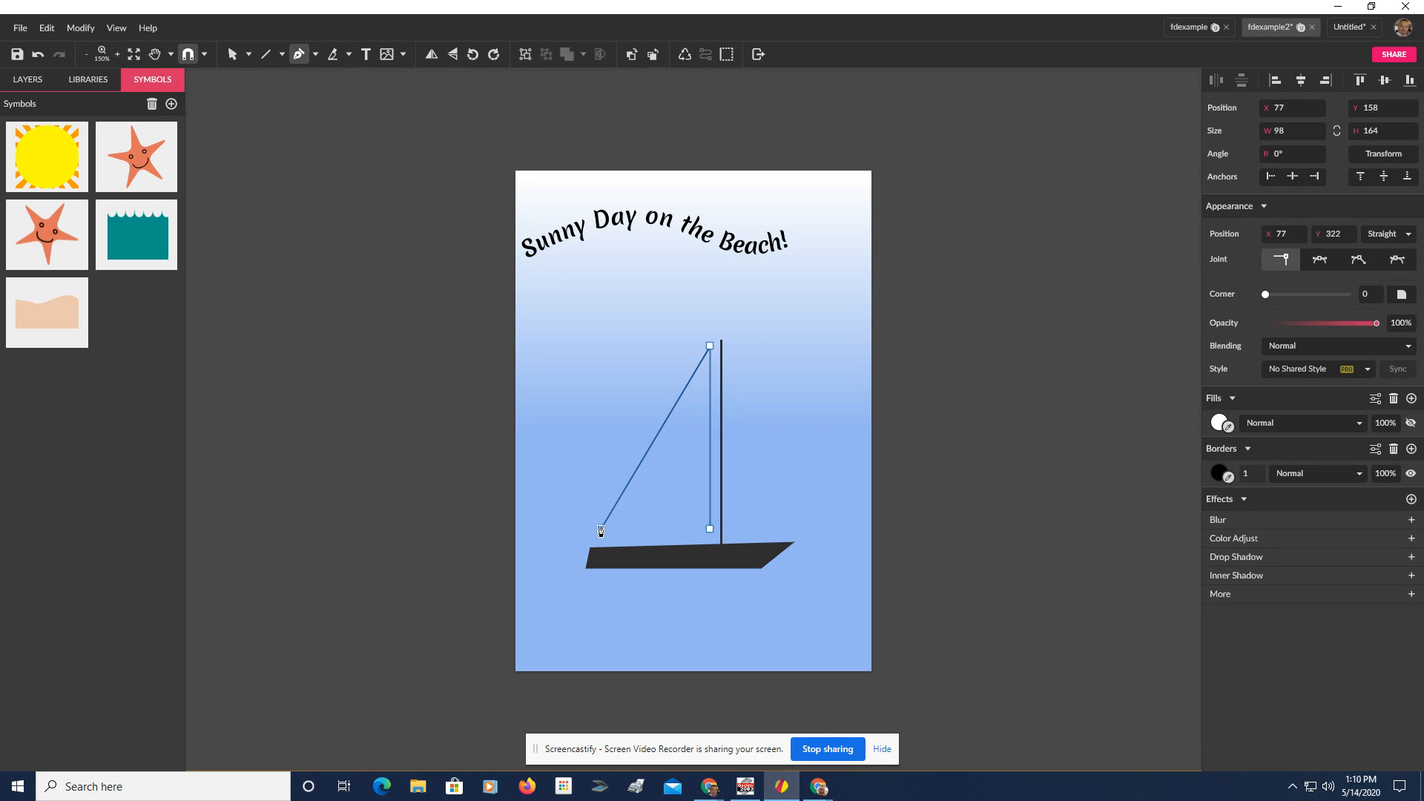
pyautogui.click(709, 530)
pyautogui.click(710, 531)
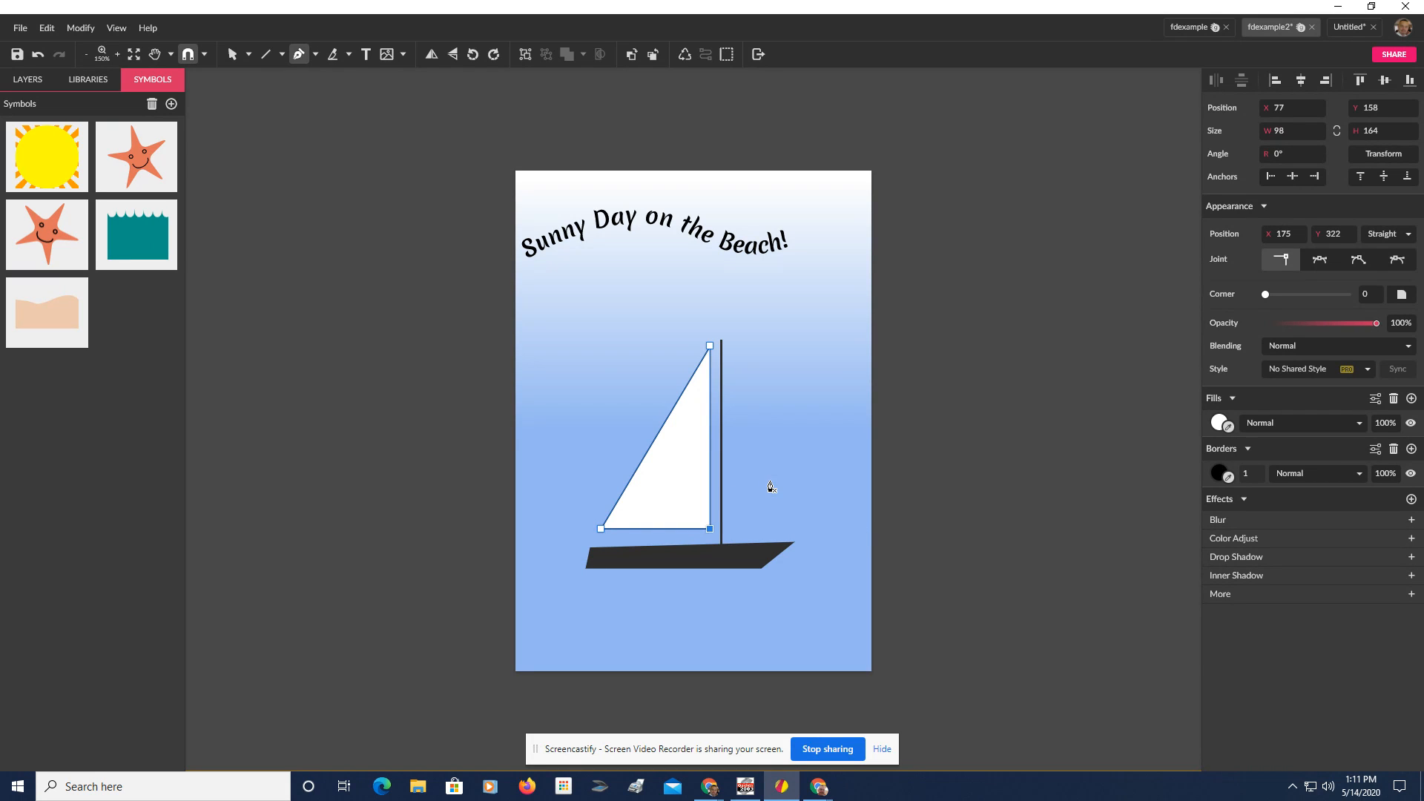
pyautogui.press('Escape')
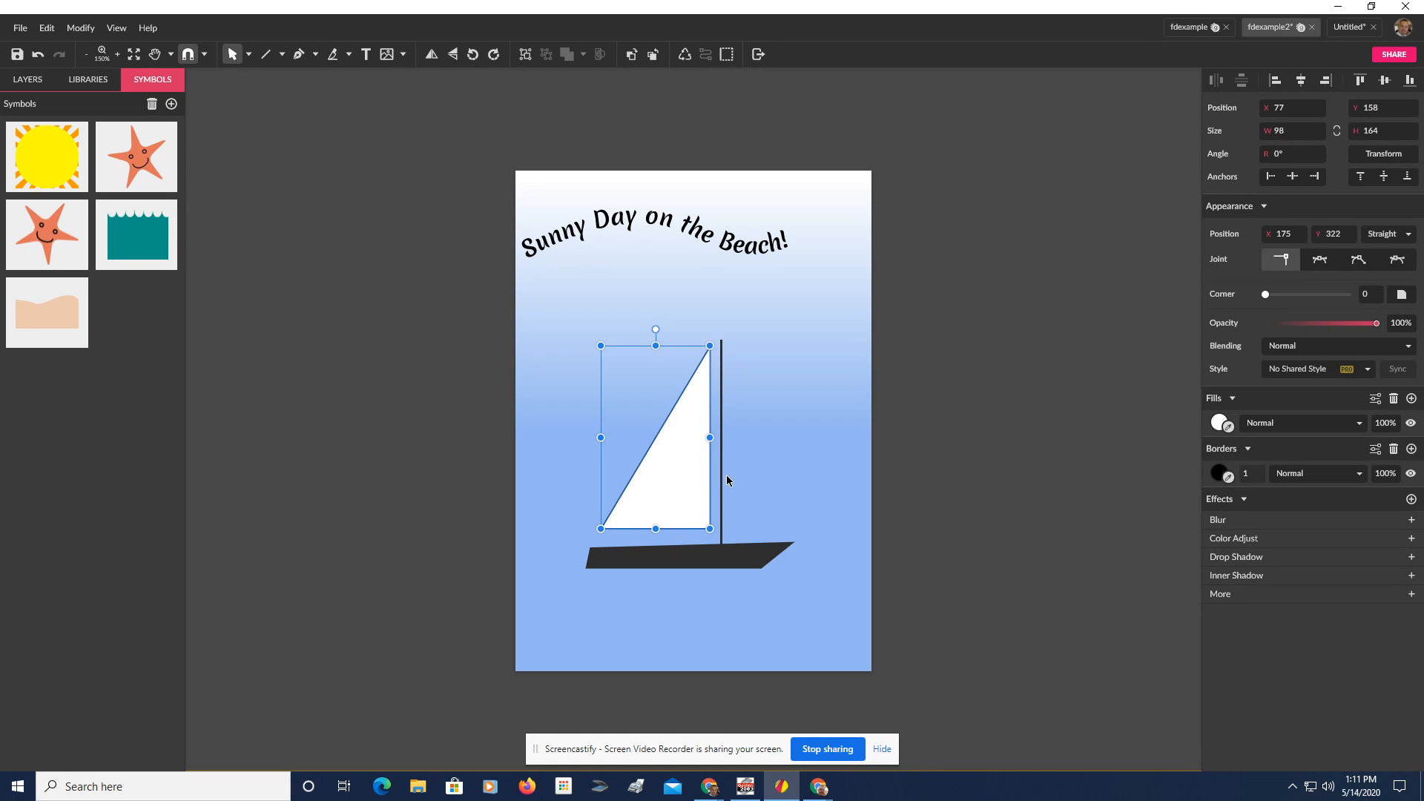
# - Make the left sail's border fully transparent and set its fill color to #2E2E2E
pyautogui.click(1231, 481)
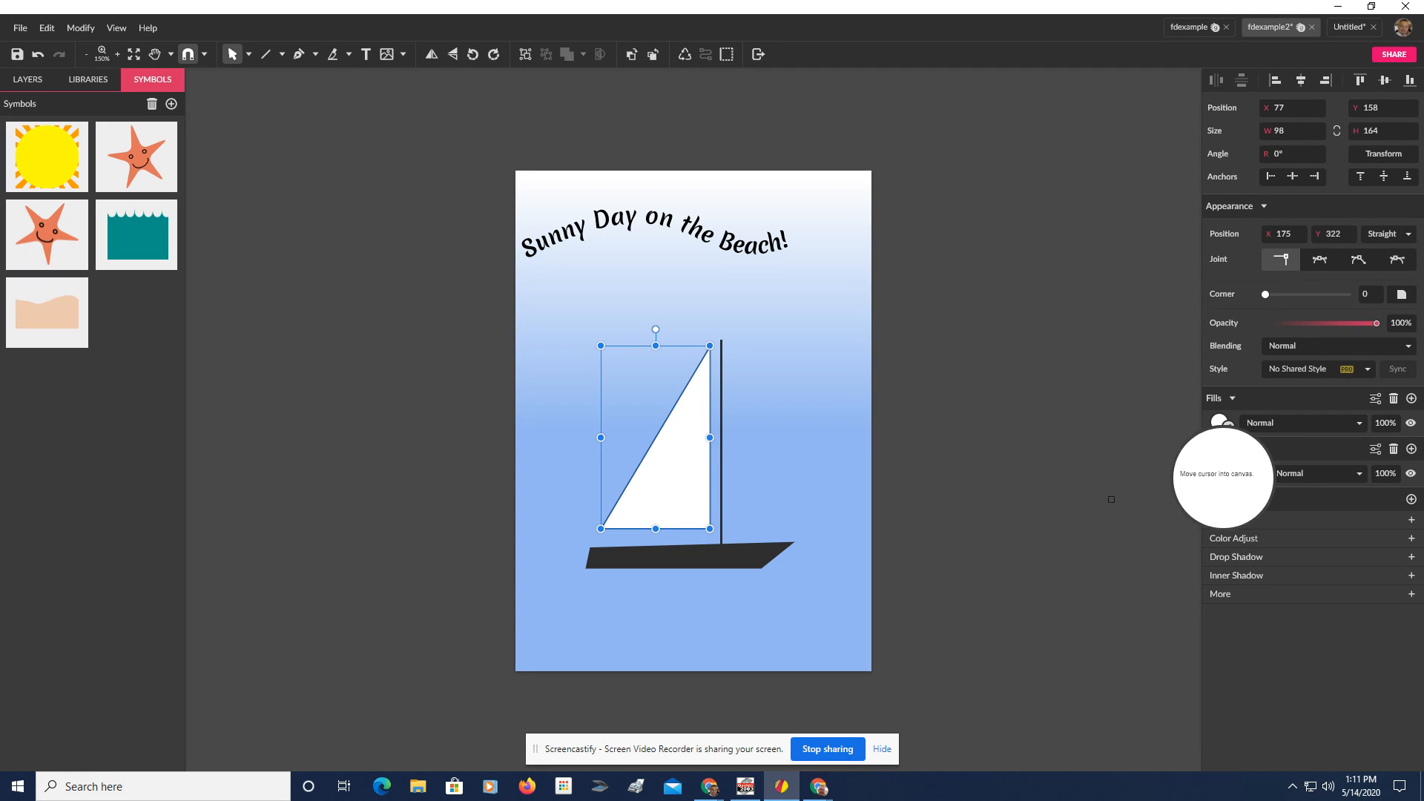
pyautogui.click(1018, 486)
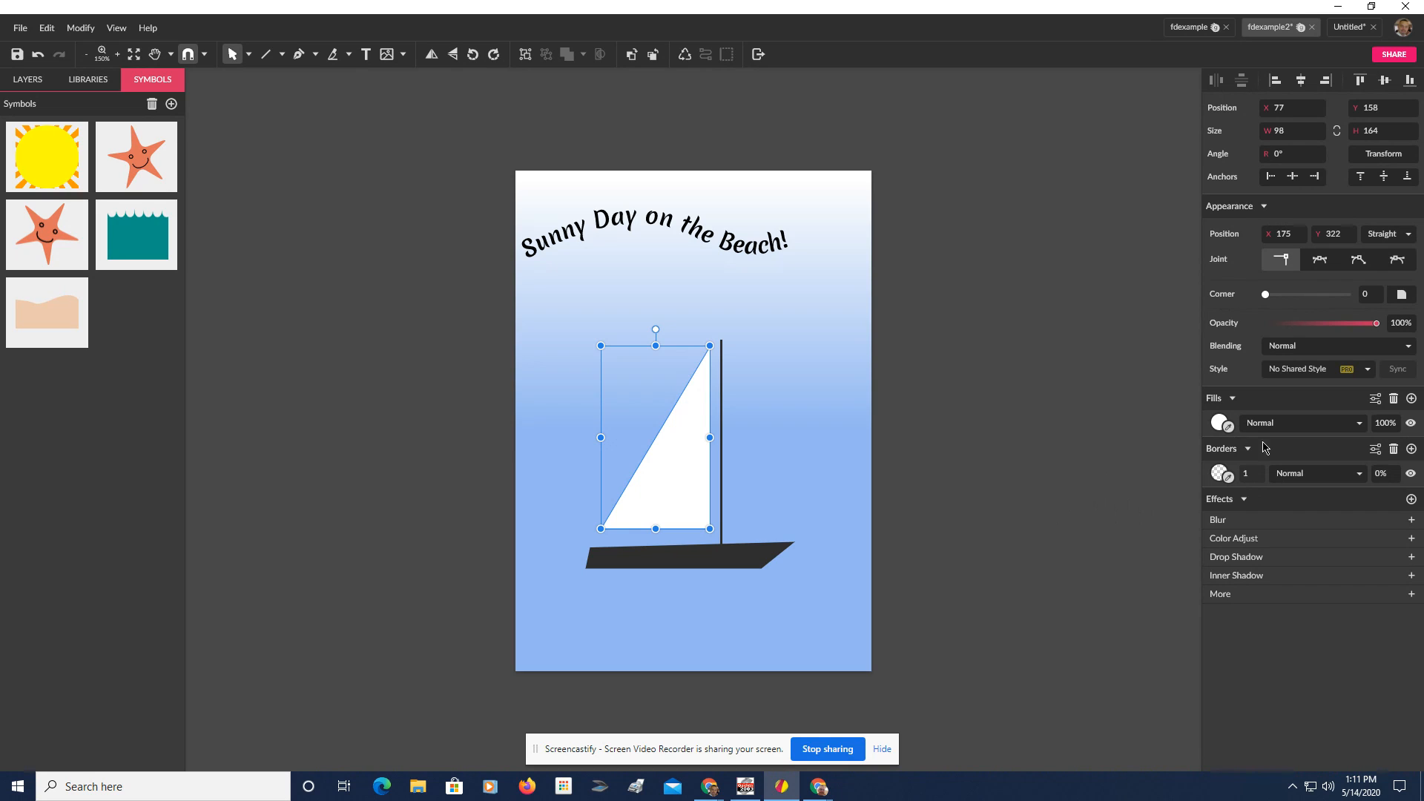
pyautogui.click(1216, 424)
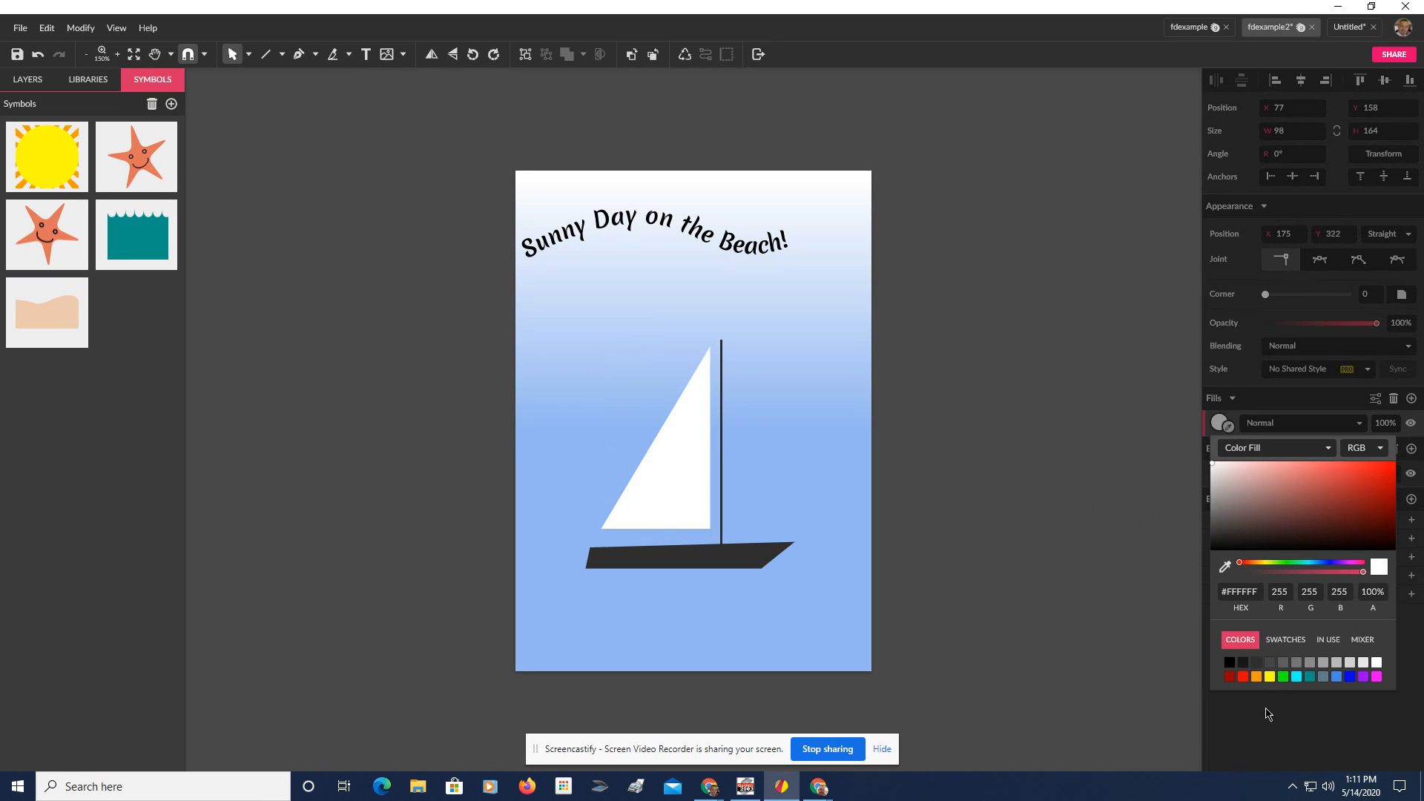
pyautogui.click(1256, 664)
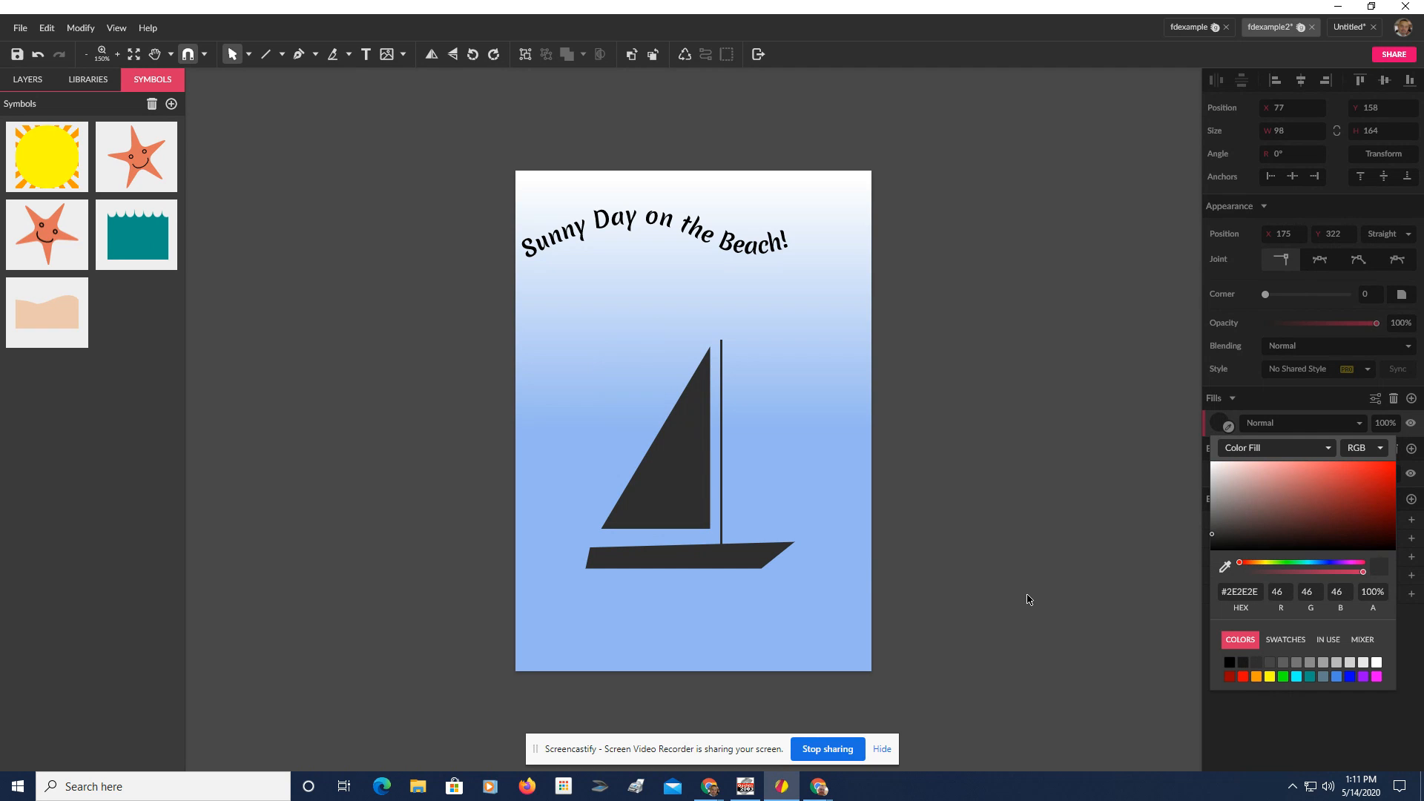
pyautogui.click(720, 497)
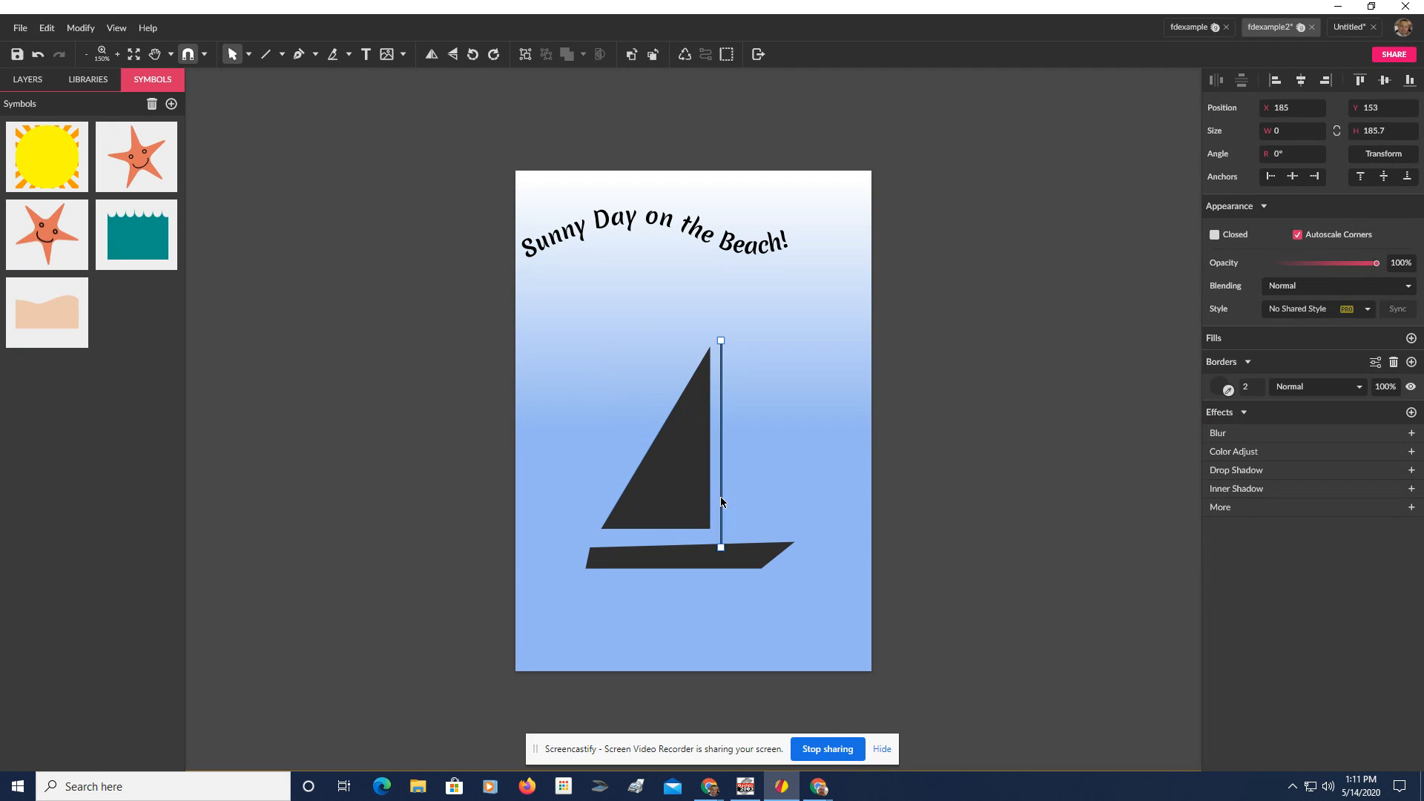
# - Duplicate the left sail, flip the copy onto the right side of the mast at X 192, and narrow it to 50 px
pyautogui.click(663, 491)
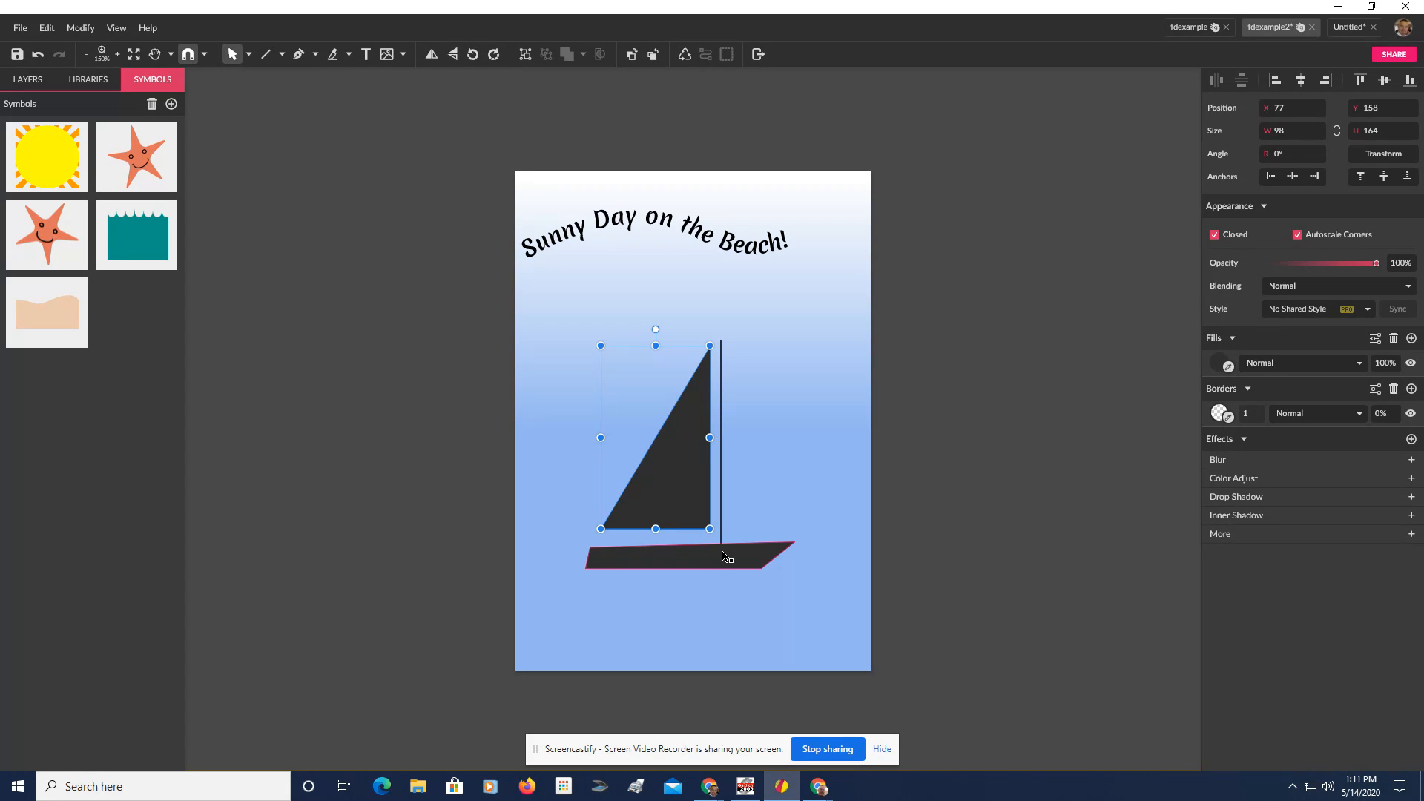
pyautogui.moveTo(689, 512); pyautogui.dragTo(784, 532)
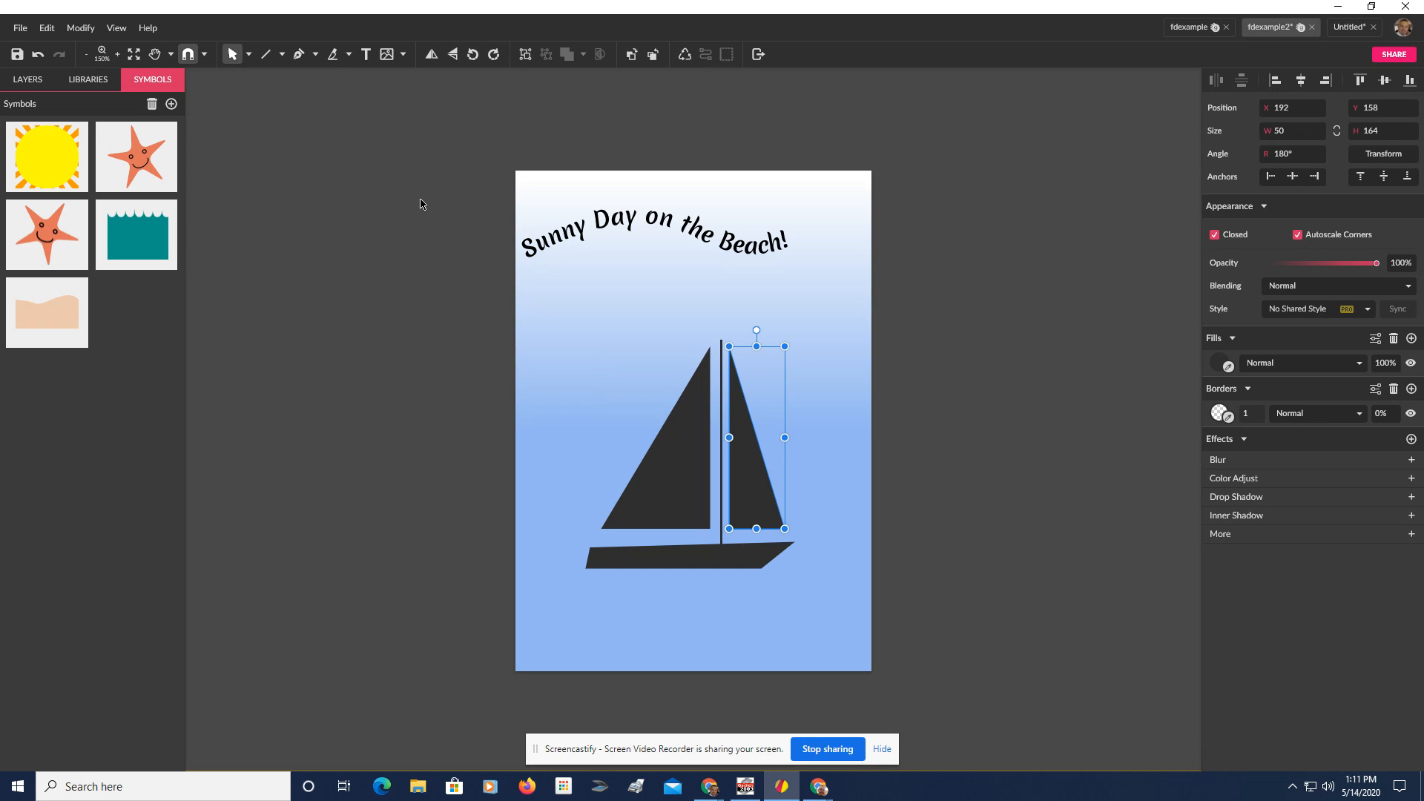
# - Reshape both sails: pull their top corners onto the mast, the left sail's inner base corner to X 181, and the right sail's base down toward the hull
pyautogui.click(250, 54)
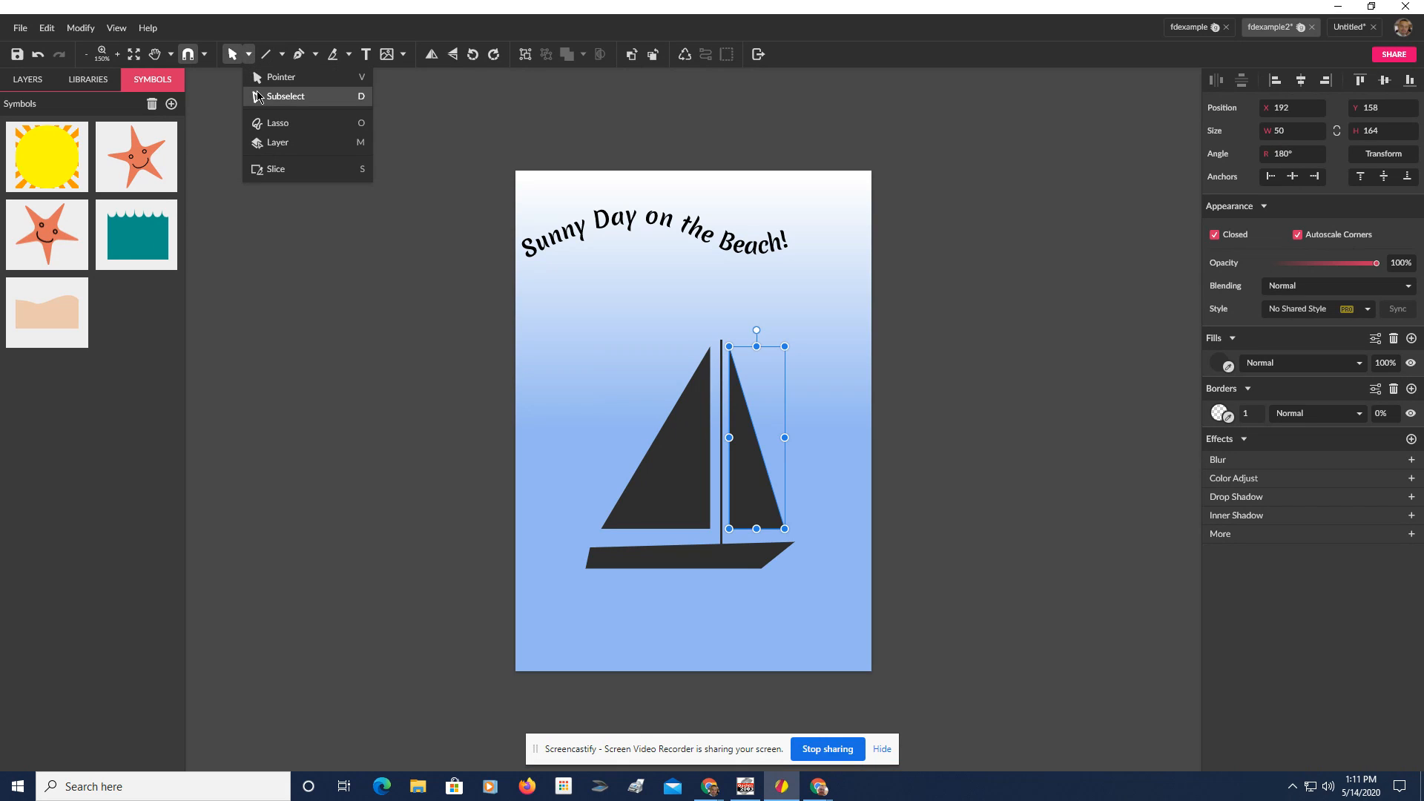
pyautogui.click(276, 97)
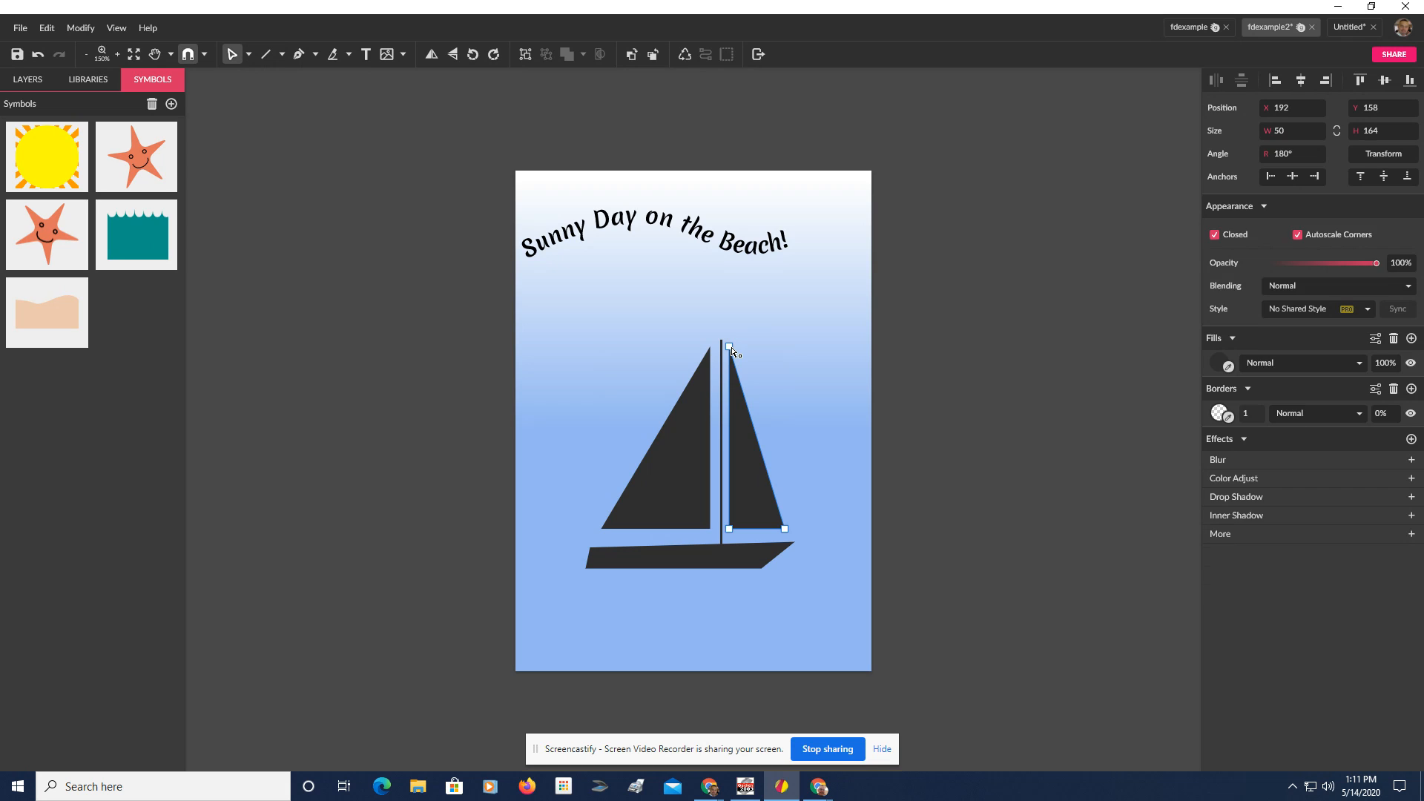
pyautogui.moveTo(732, 347); pyautogui.dragTo(721, 347)
pyautogui.click(692, 410)
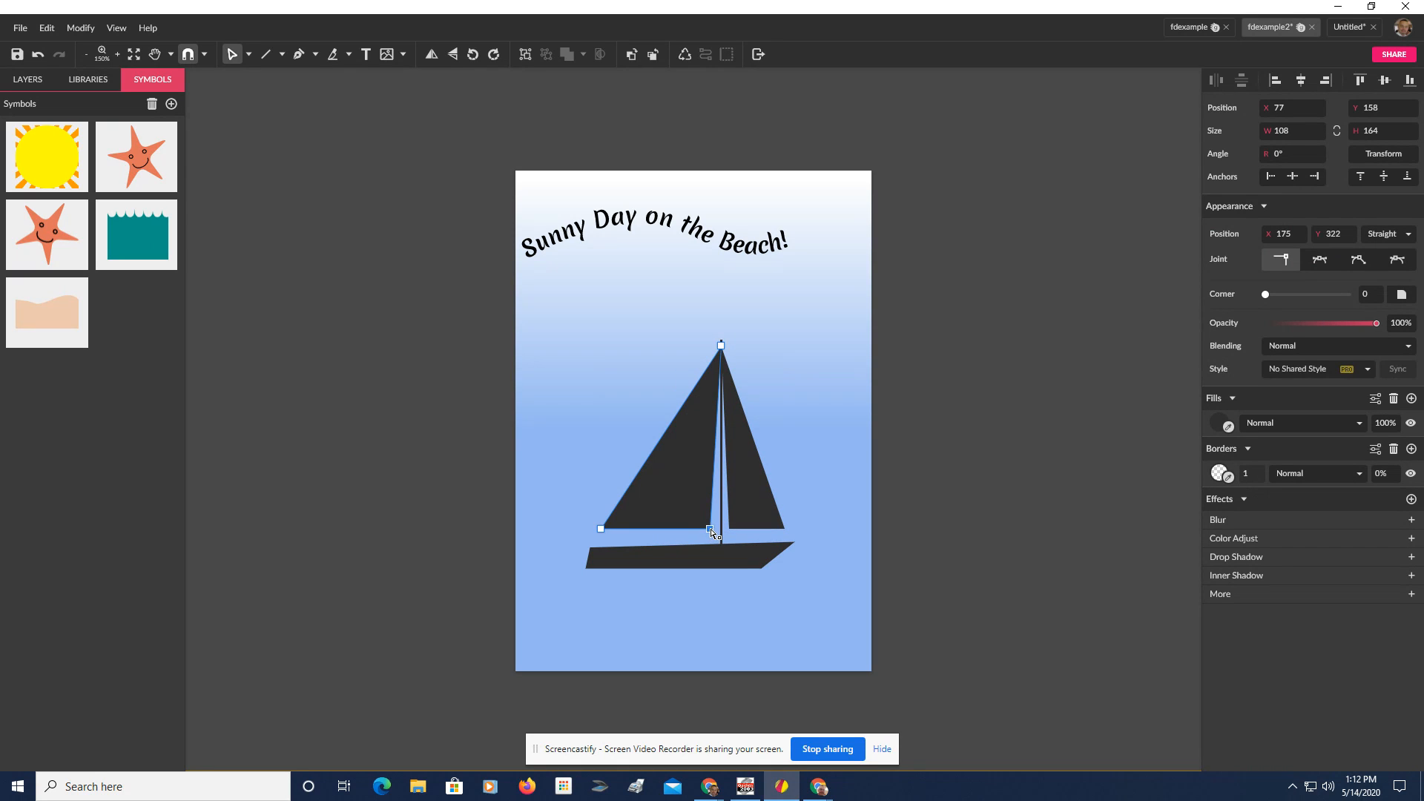
pyautogui.moveTo(711, 531); pyautogui.dragTo(716, 534)
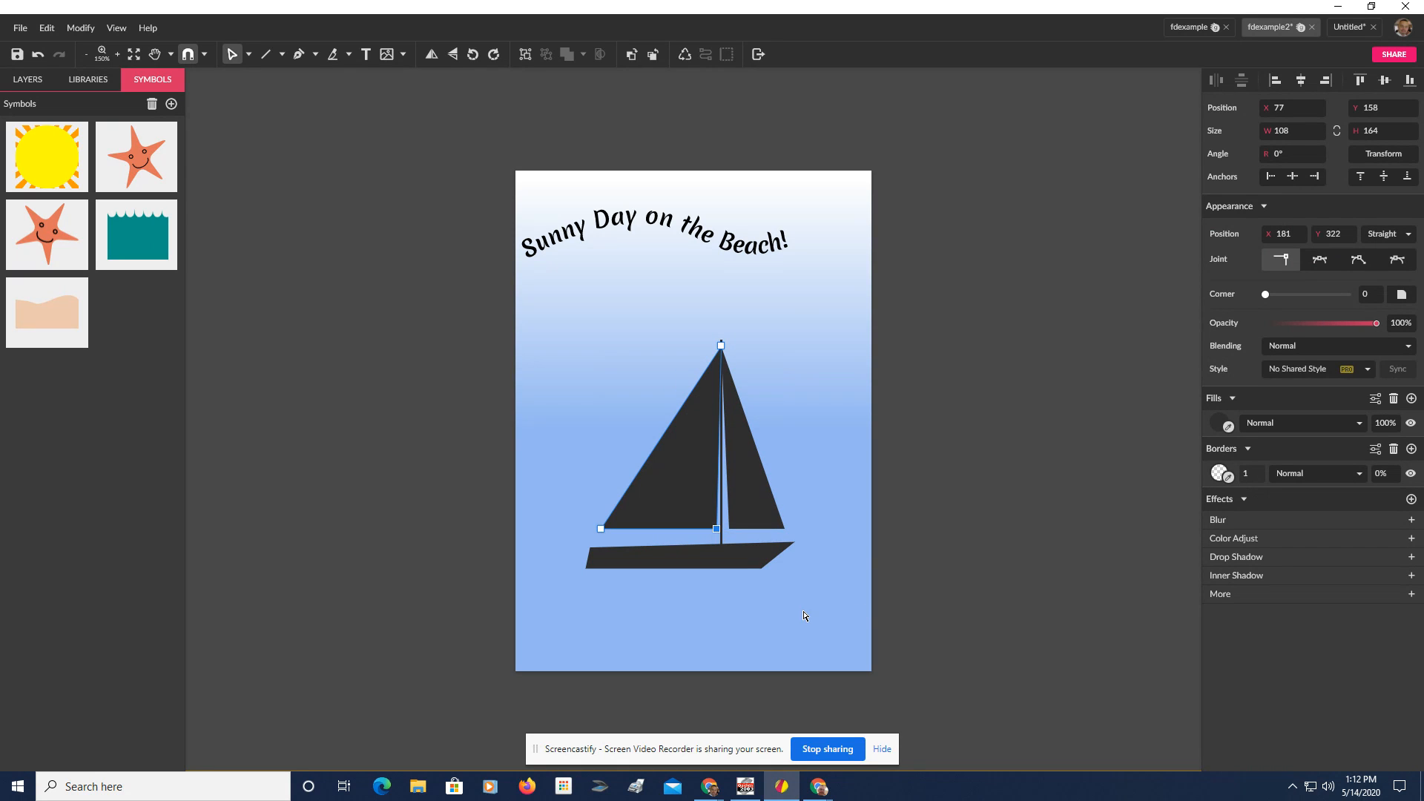
pyautogui.click(730, 526)
pyautogui.moveTo(729, 529); pyautogui.dragTo(784, 541)
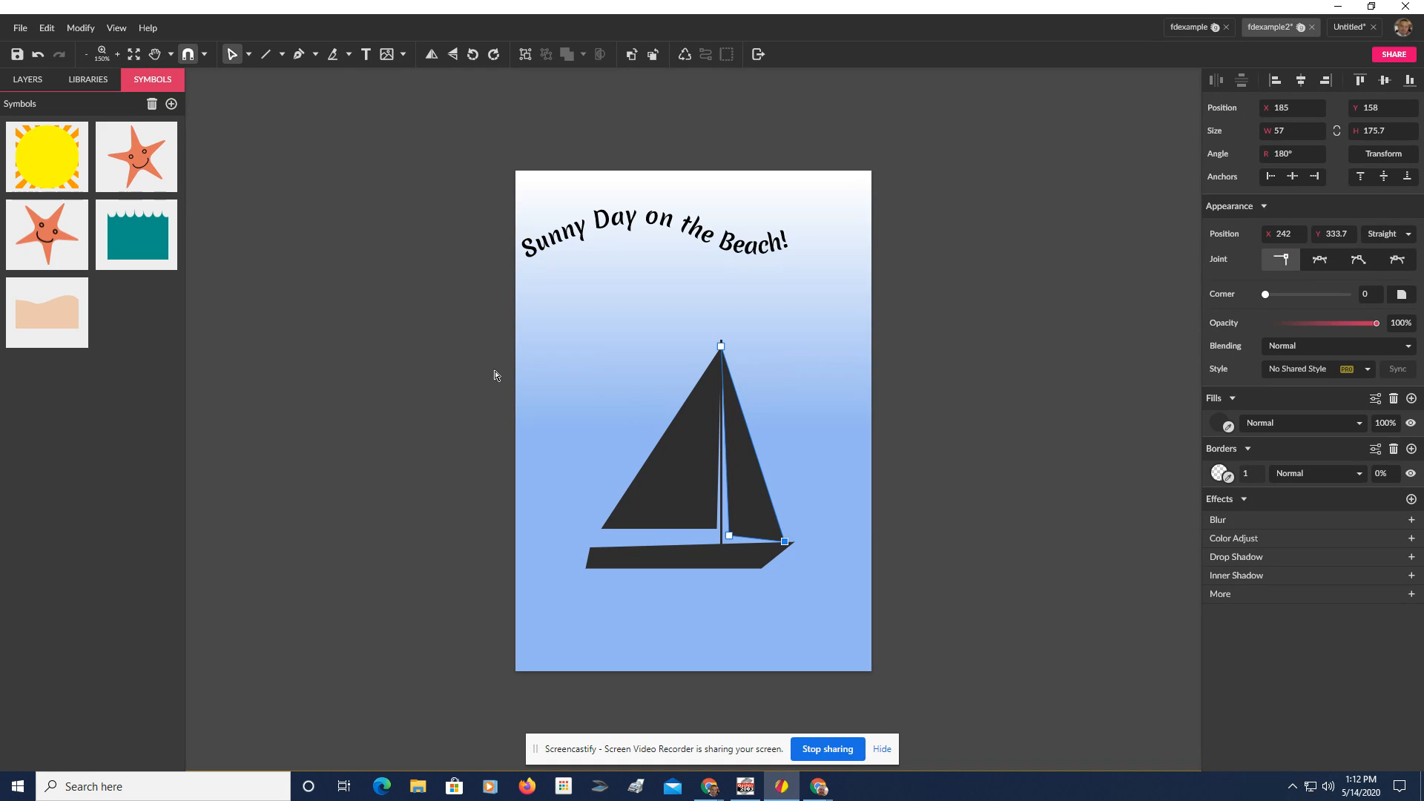
# - Select the hull, mast and both sails and group them into one boat object
pyautogui.click(252, 58)
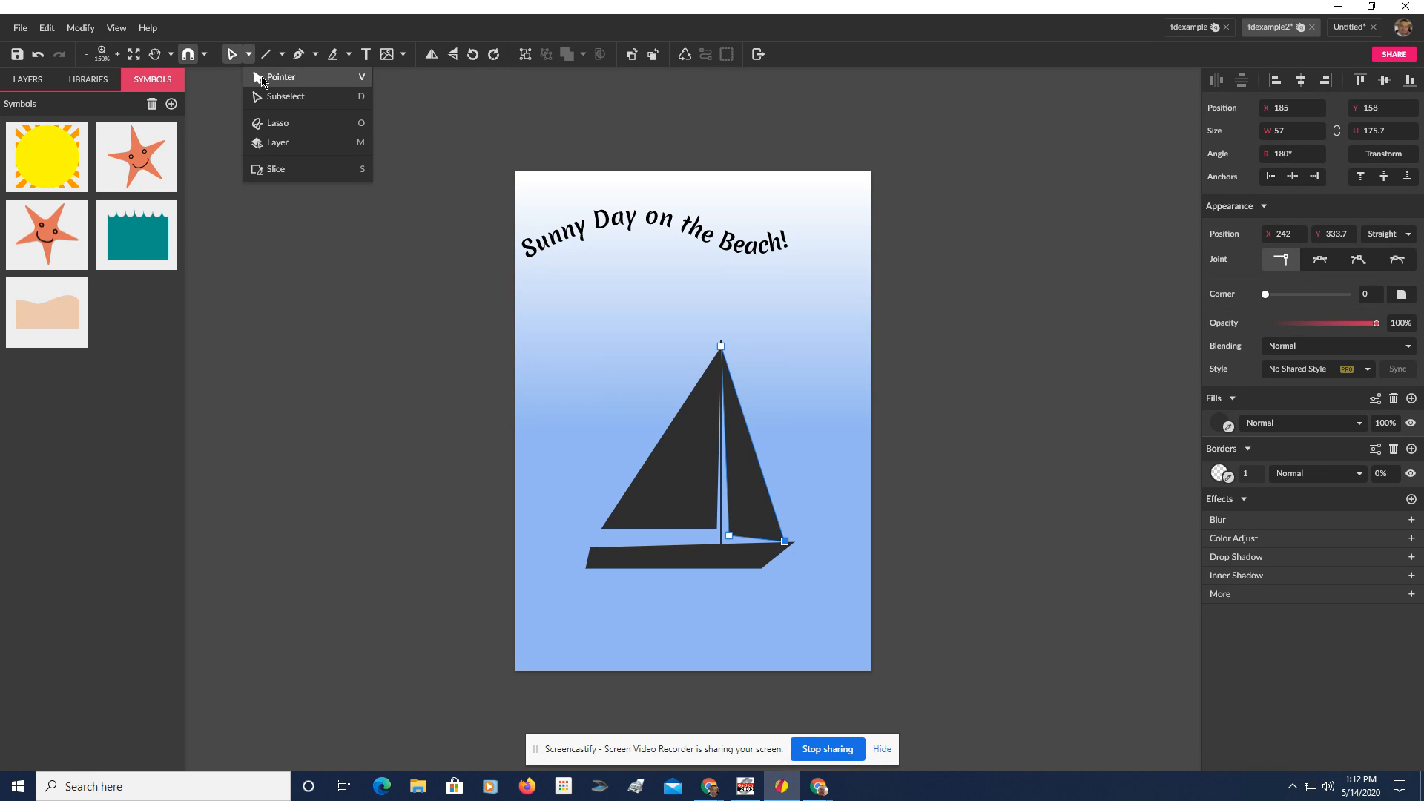
pyautogui.click(274, 73)
pyautogui.moveTo(600, 328)
pyautogui.mouseDown()
pyautogui.moveTo(728, 581)
pyautogui.moveTo(780, 602)
pyautogui.mouseUp()
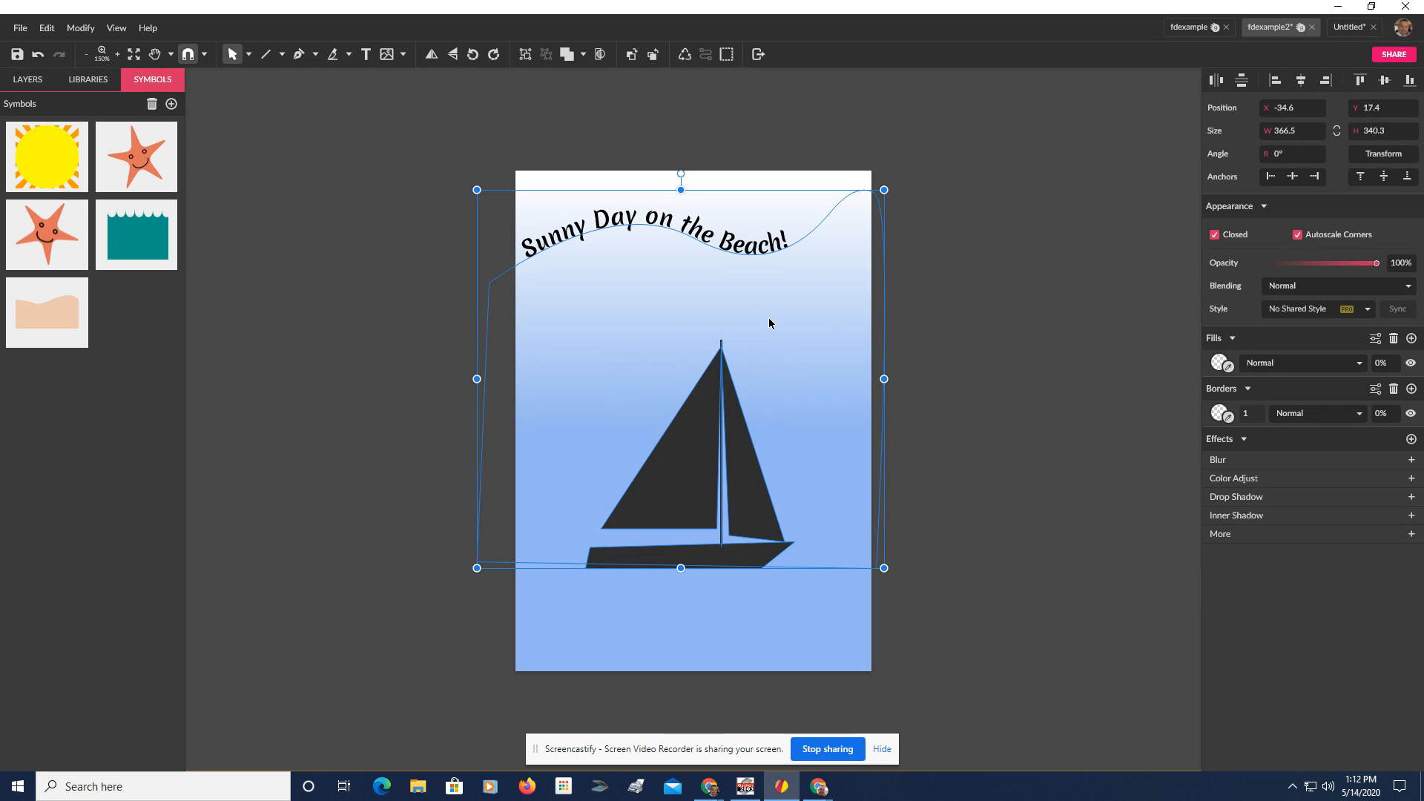
pyautogui.click(764, 593)
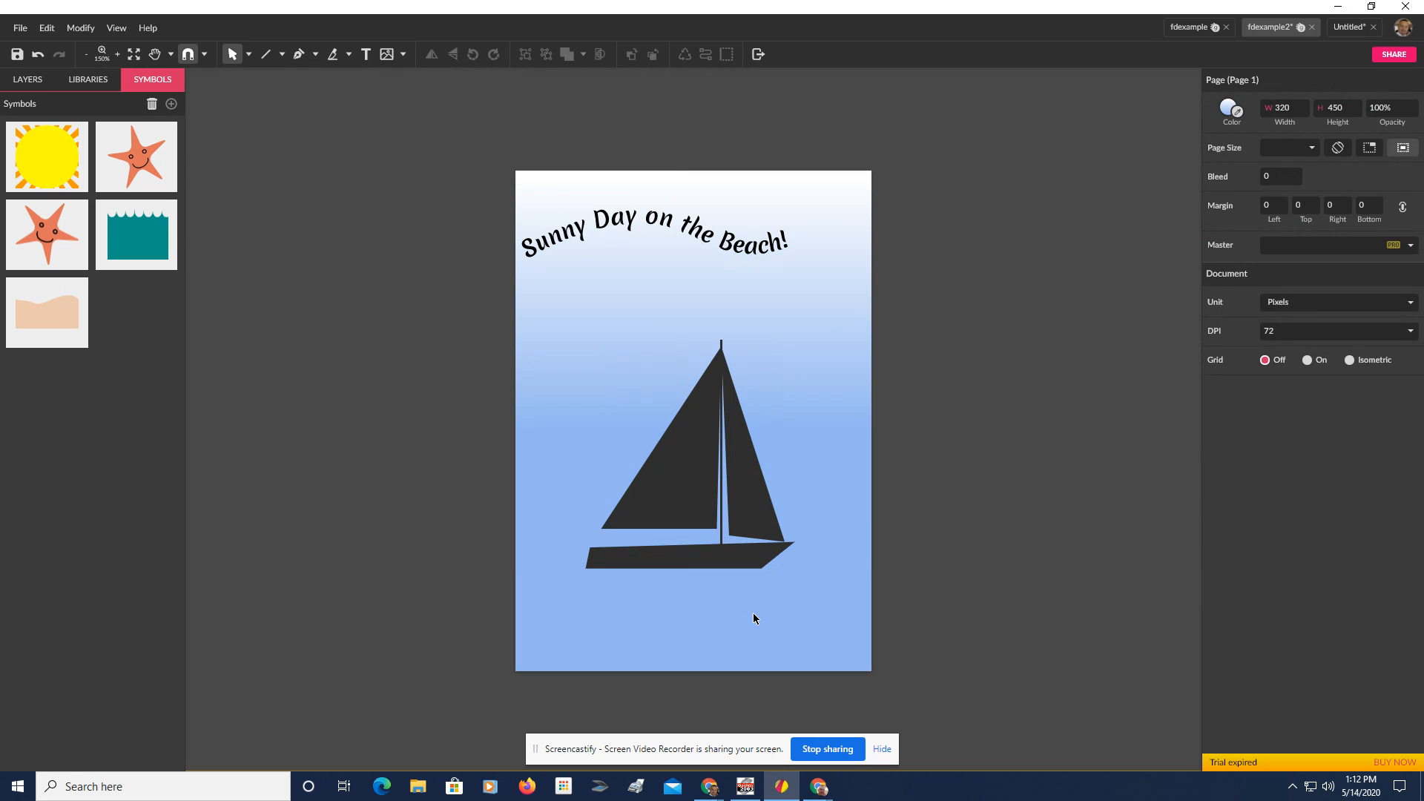
pyautogui.click(729, 567)
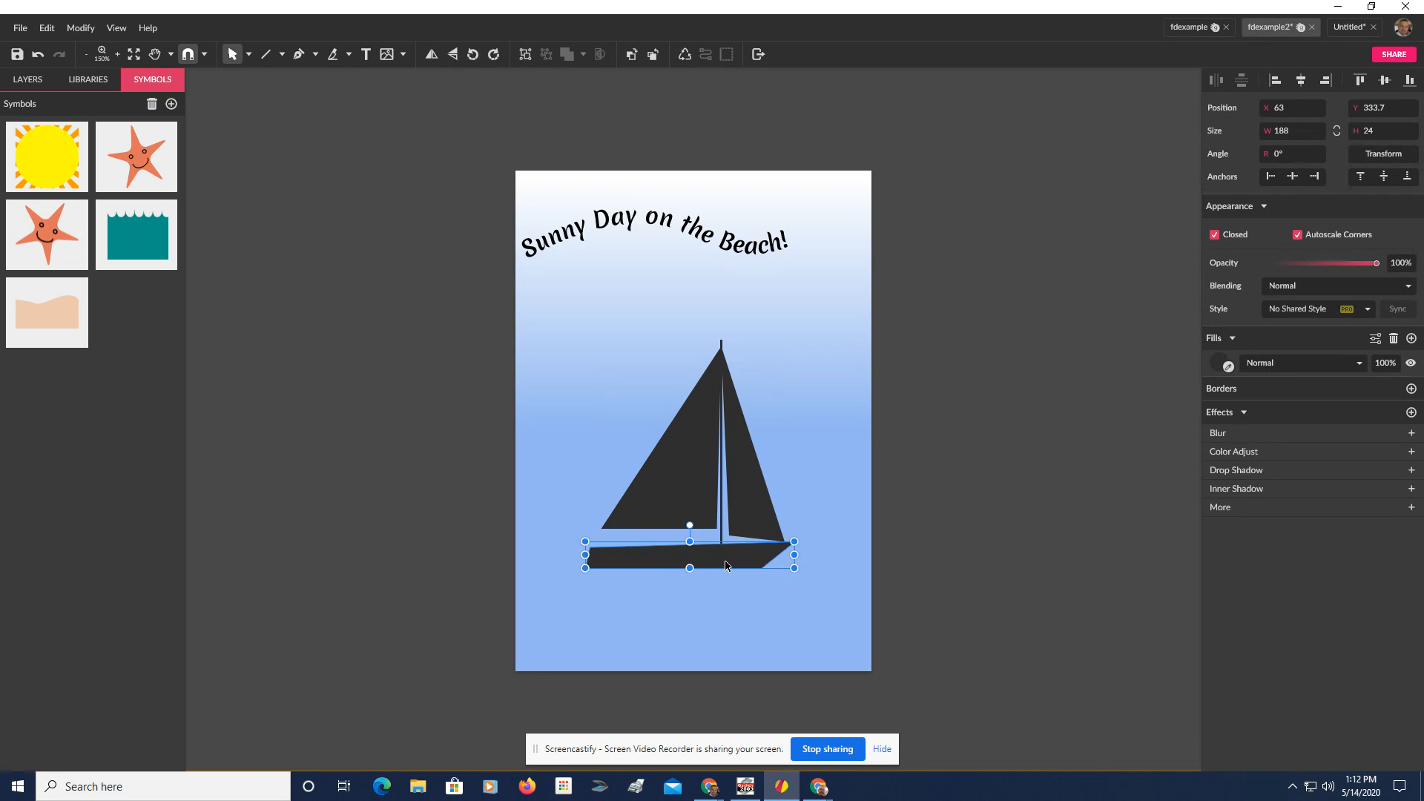
pyautogui.keyDown('shift'); pyautogui.click(720, 521); pyautogui.keyUp('shift')
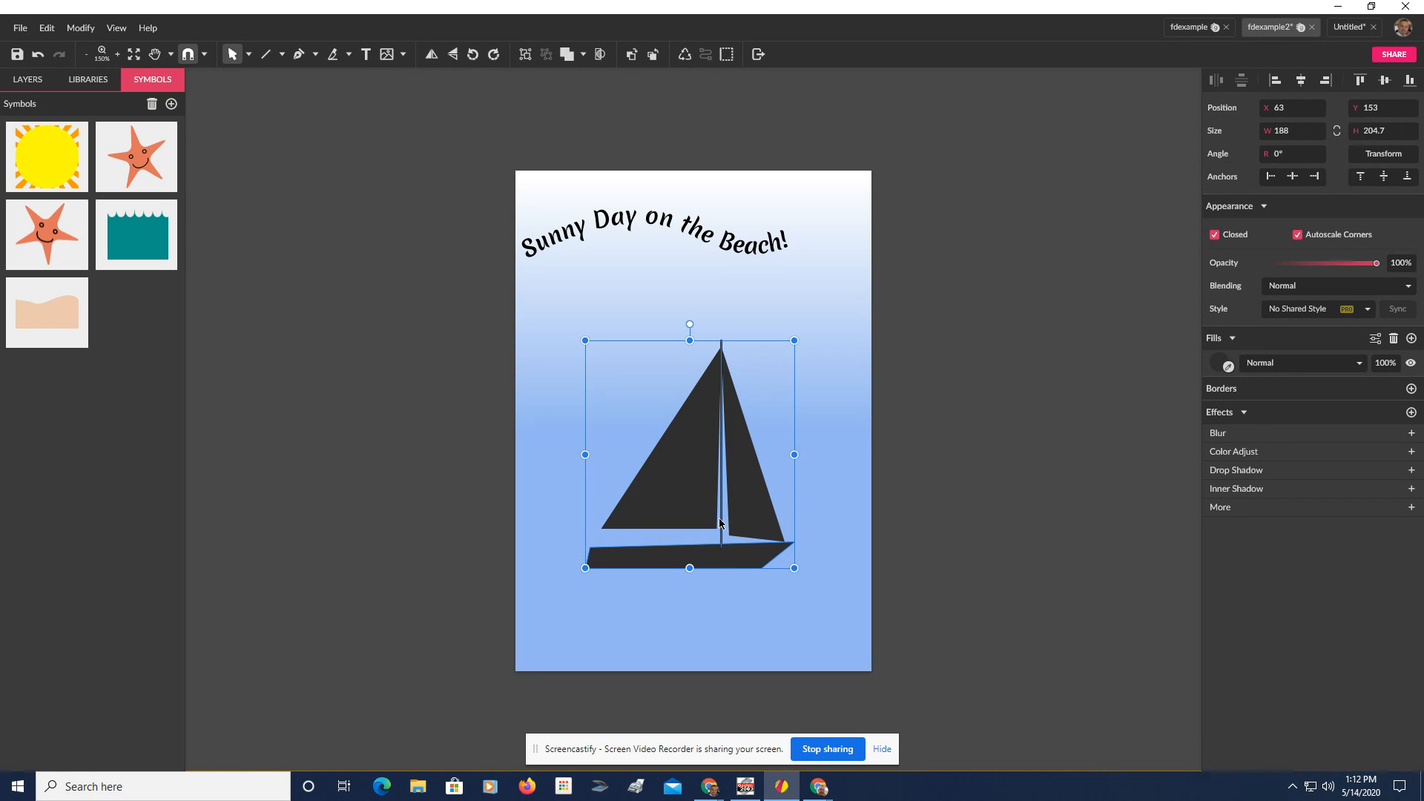
pyautogui.keyDown('shift'); pyautogui.click(751, 513); pyautogui.keyUp('shift')
pyautogui.click(525, 54)
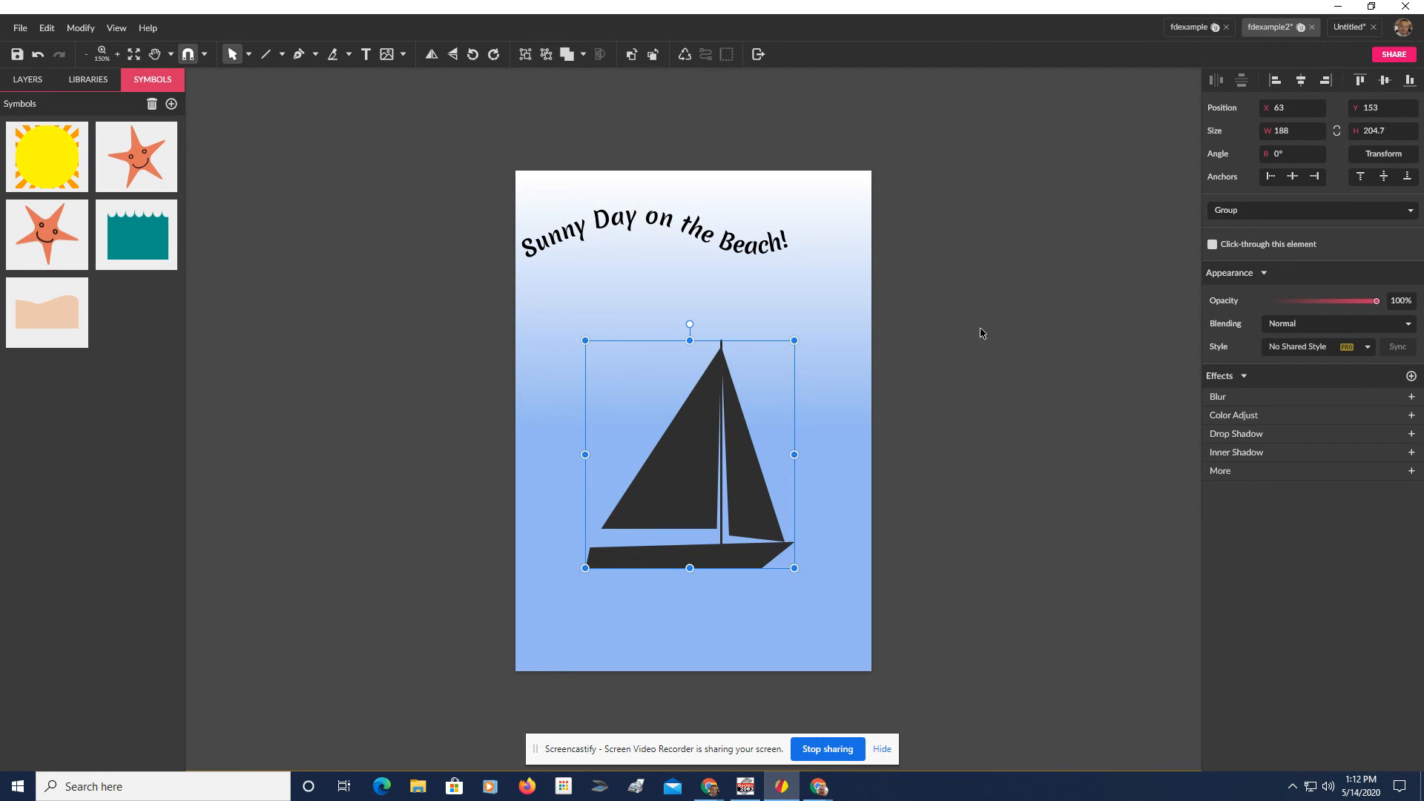
# - Create a symbol named "boat" from the grouped sailboat
pyautogui.click(981, 346)
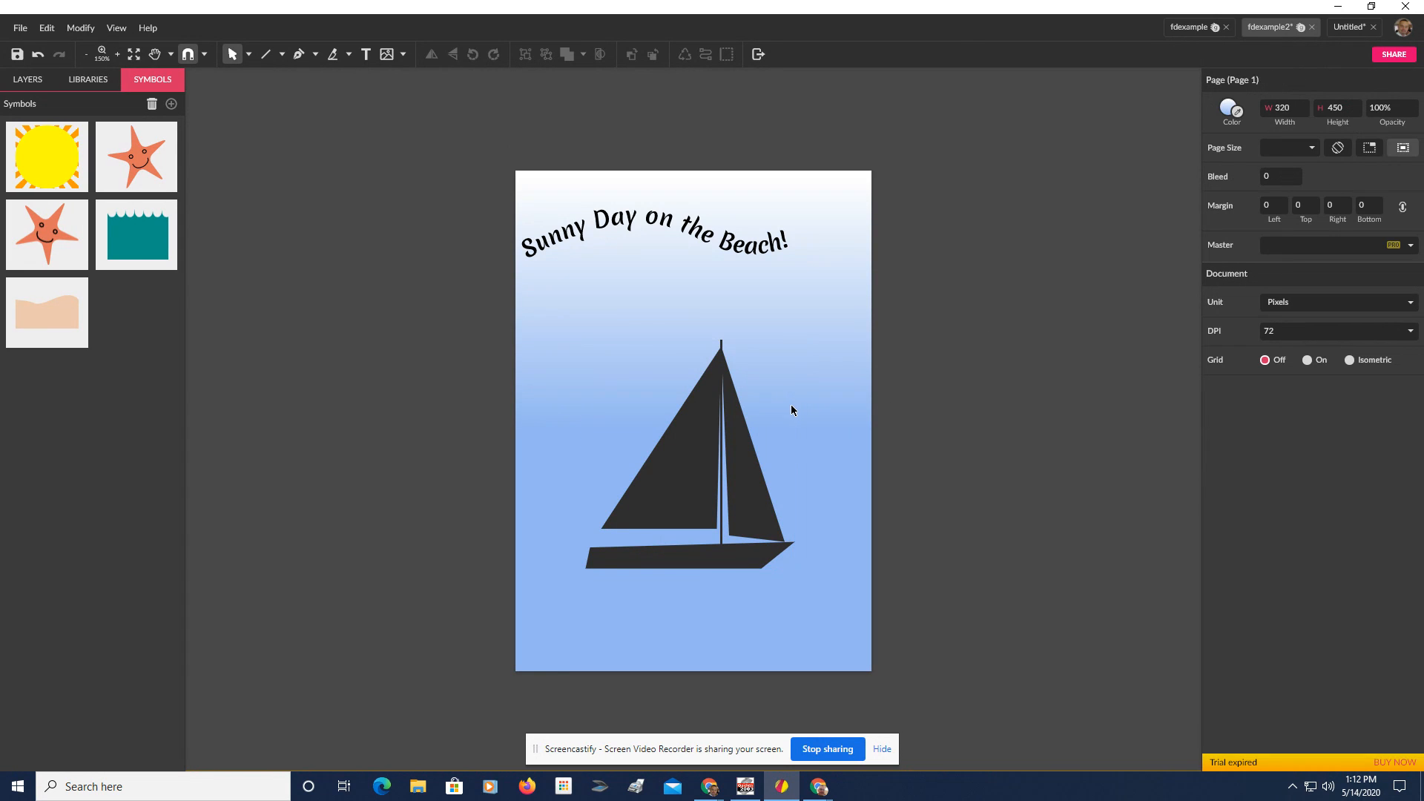
pyautogui.rightClick(708, 430)
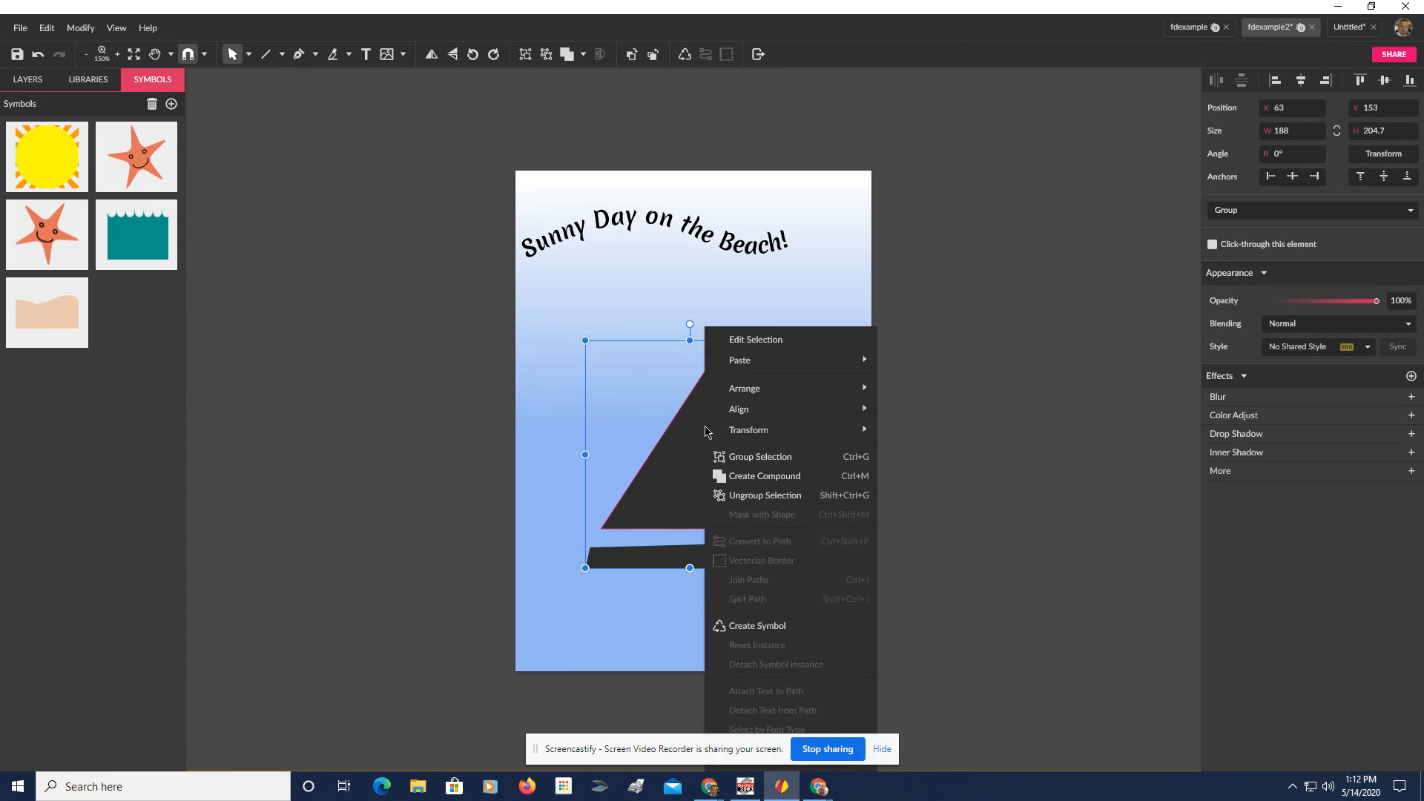
pyautogui.click(763, 626)
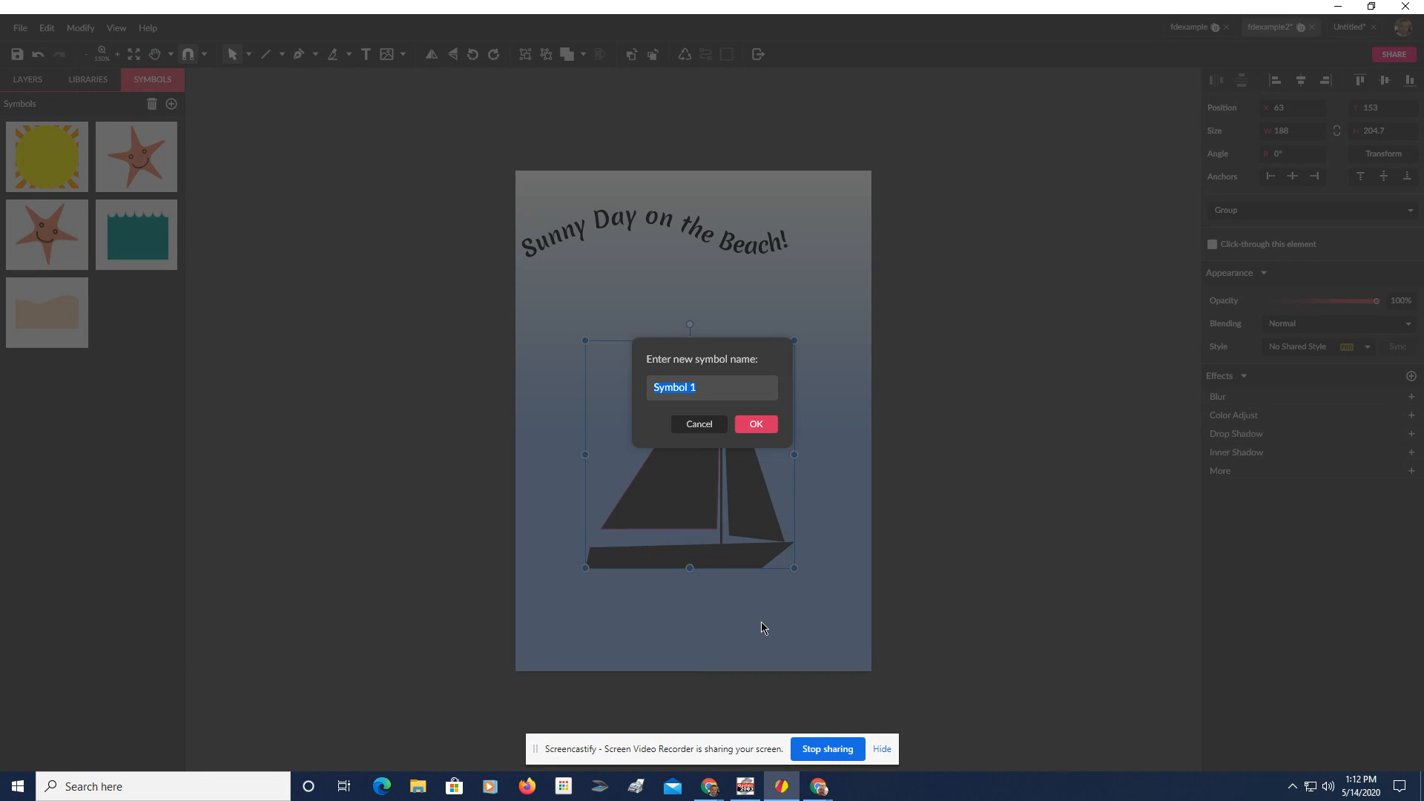
pyautogui.write('boat')
pyautogui.click(750, 430)
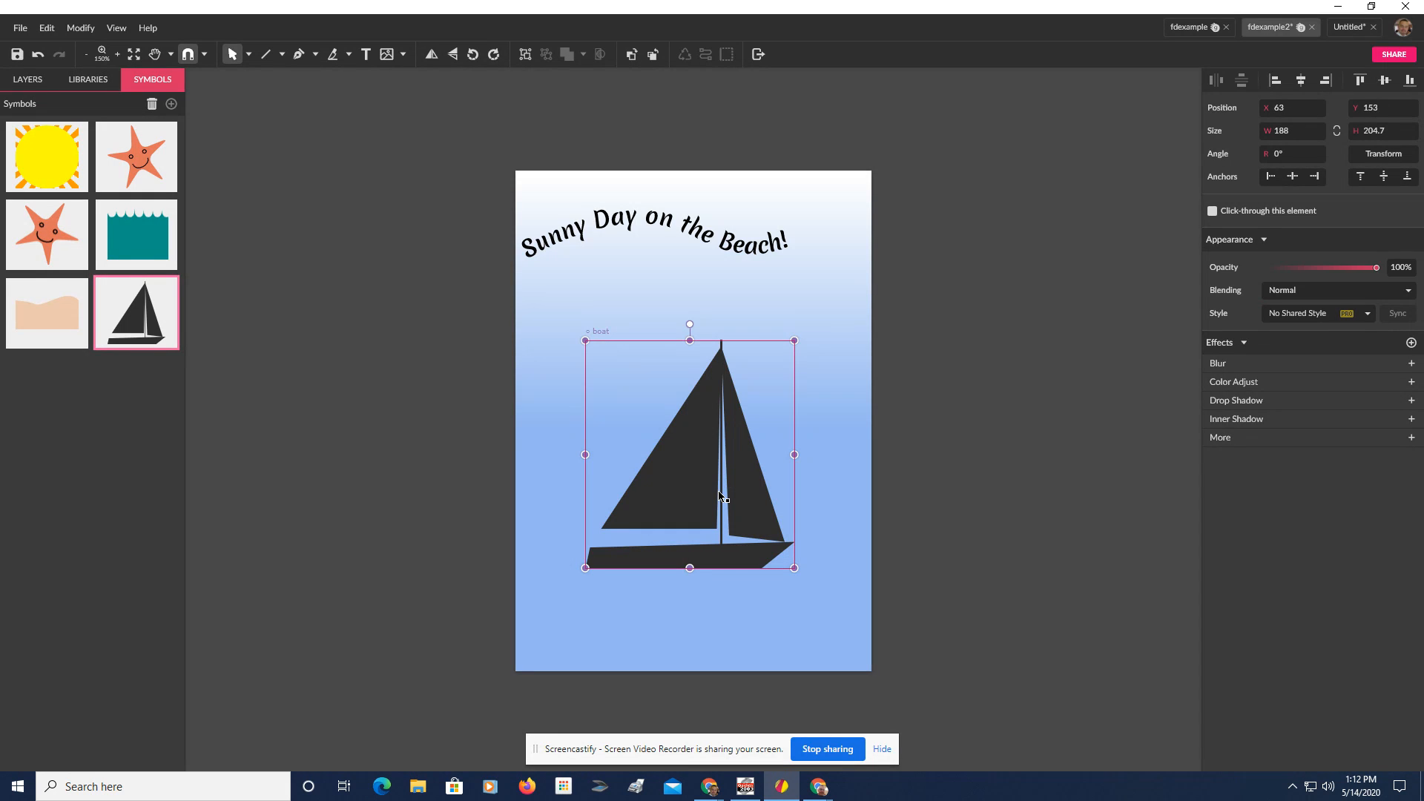
pyautogui.click(728, 497)
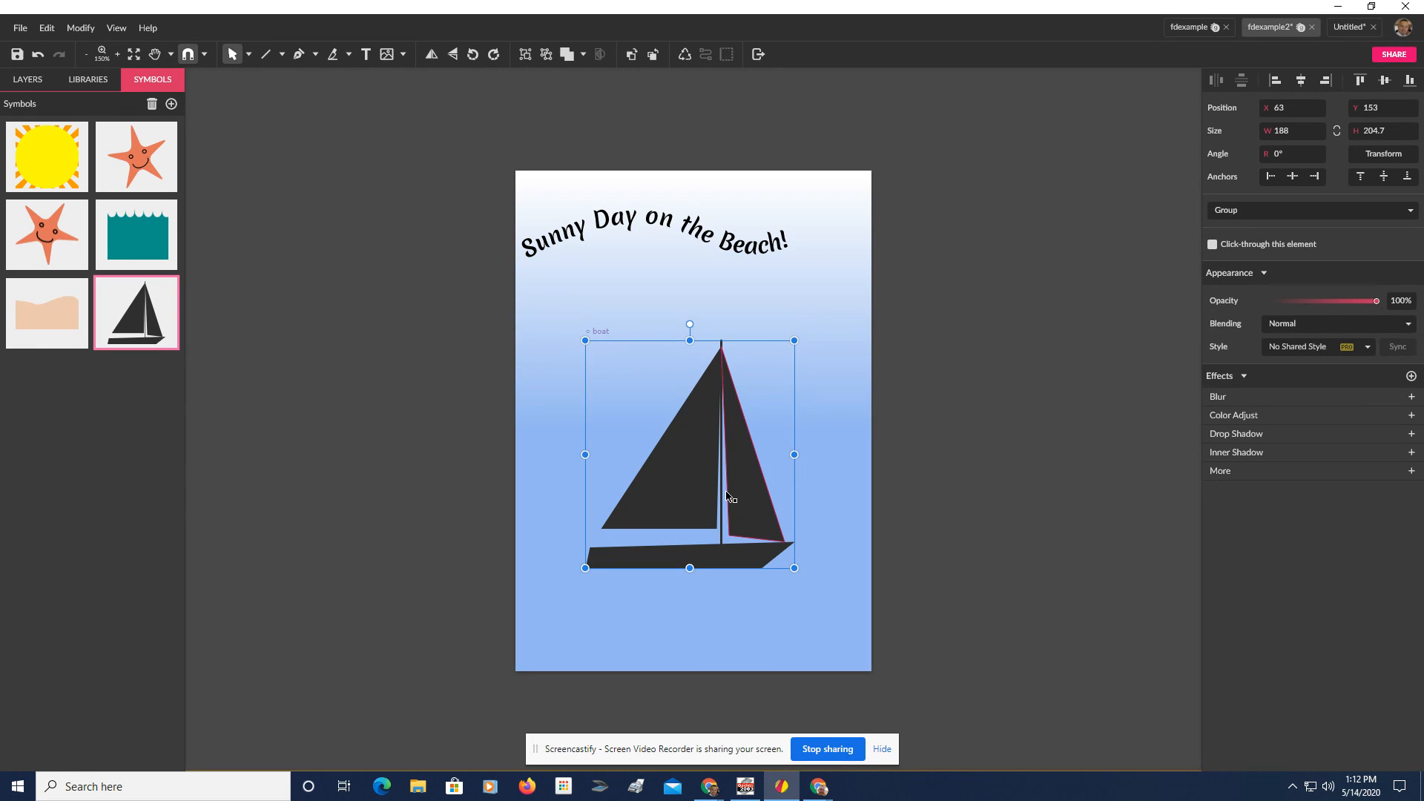
pyautogui.press('Delete')
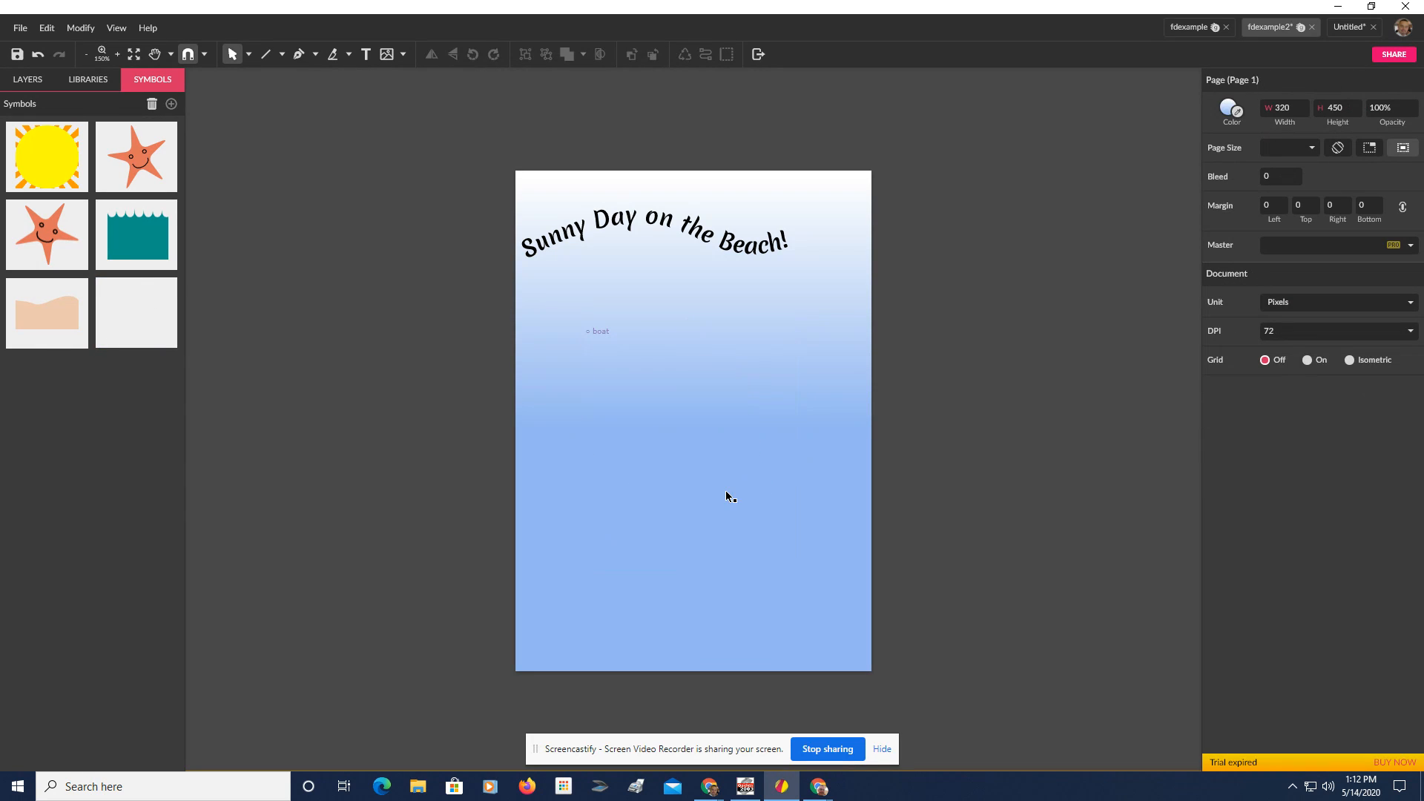
pyautogui.hotkey('ctrl', 'z')
# - Delete the boat symbol instance from the page, keeping the symbol itself intact
pyautogui.click(641, 295)
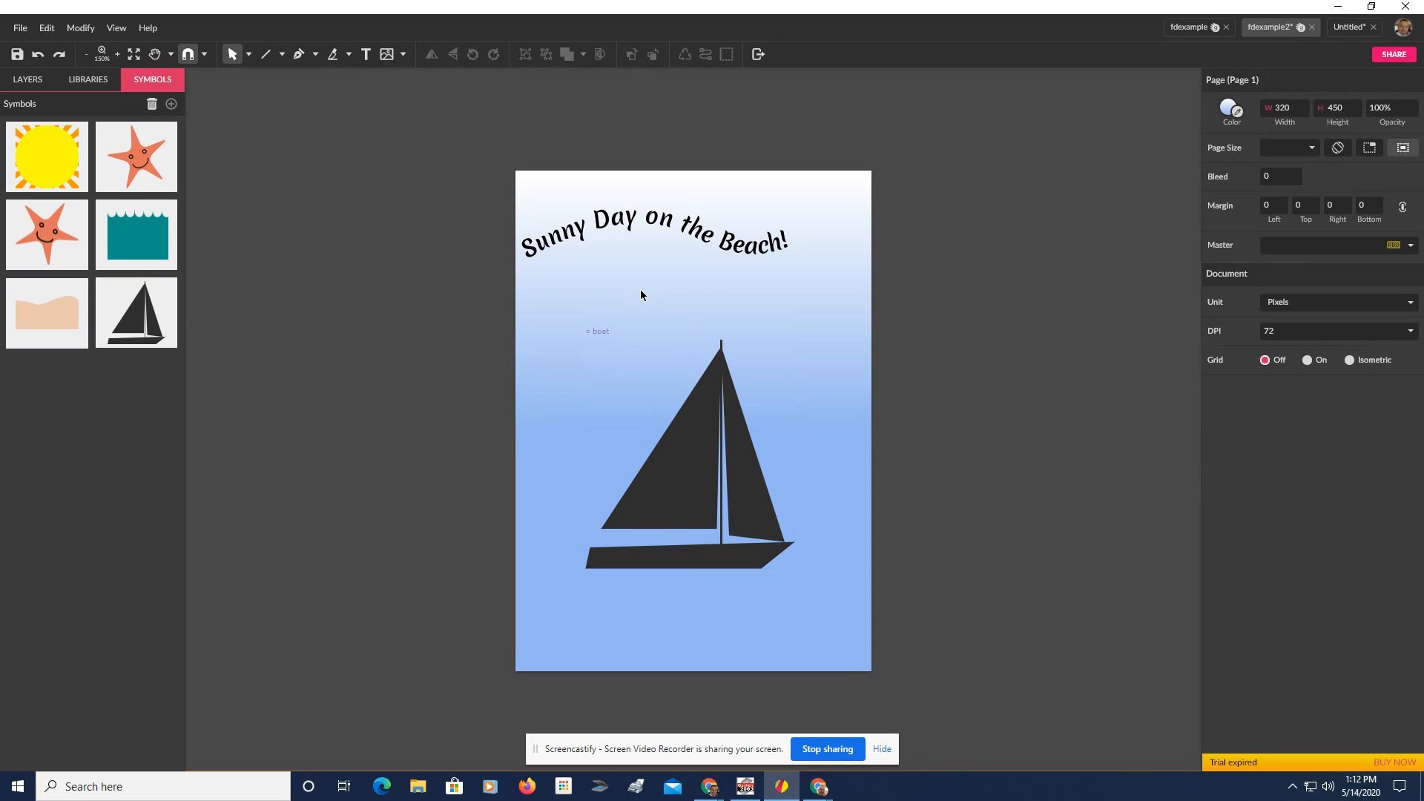
pyautogui.click(773, 500)
pyautogui.press('Delete')
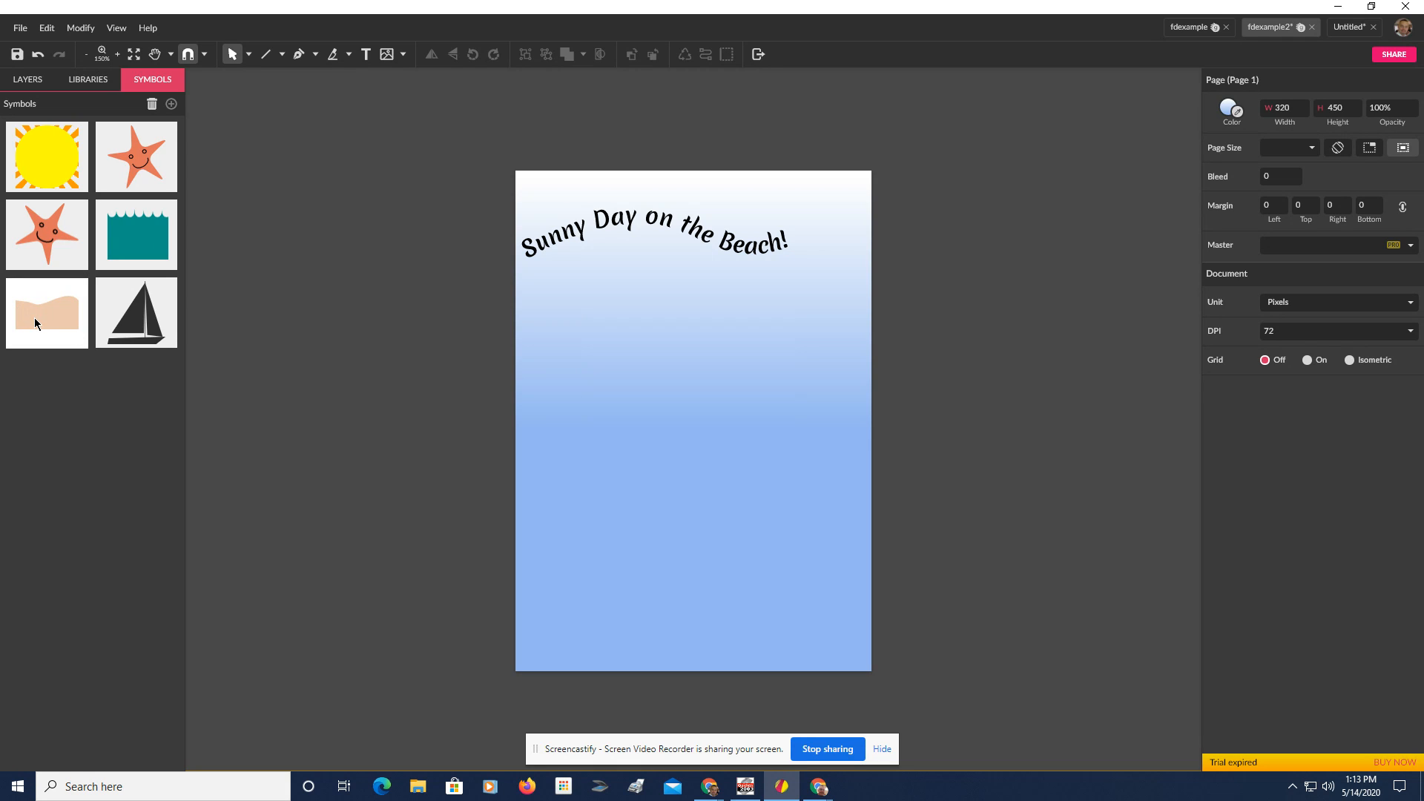
# - Place the teal water symbol over the lower part of the page at about X -17.8, Y 203
pyautogui.moveTo(127, 234); pyautogui.dragTo(649, 537)
pyautogui.moveTo(744, 639); pyautogui.dragTo(583, 510)
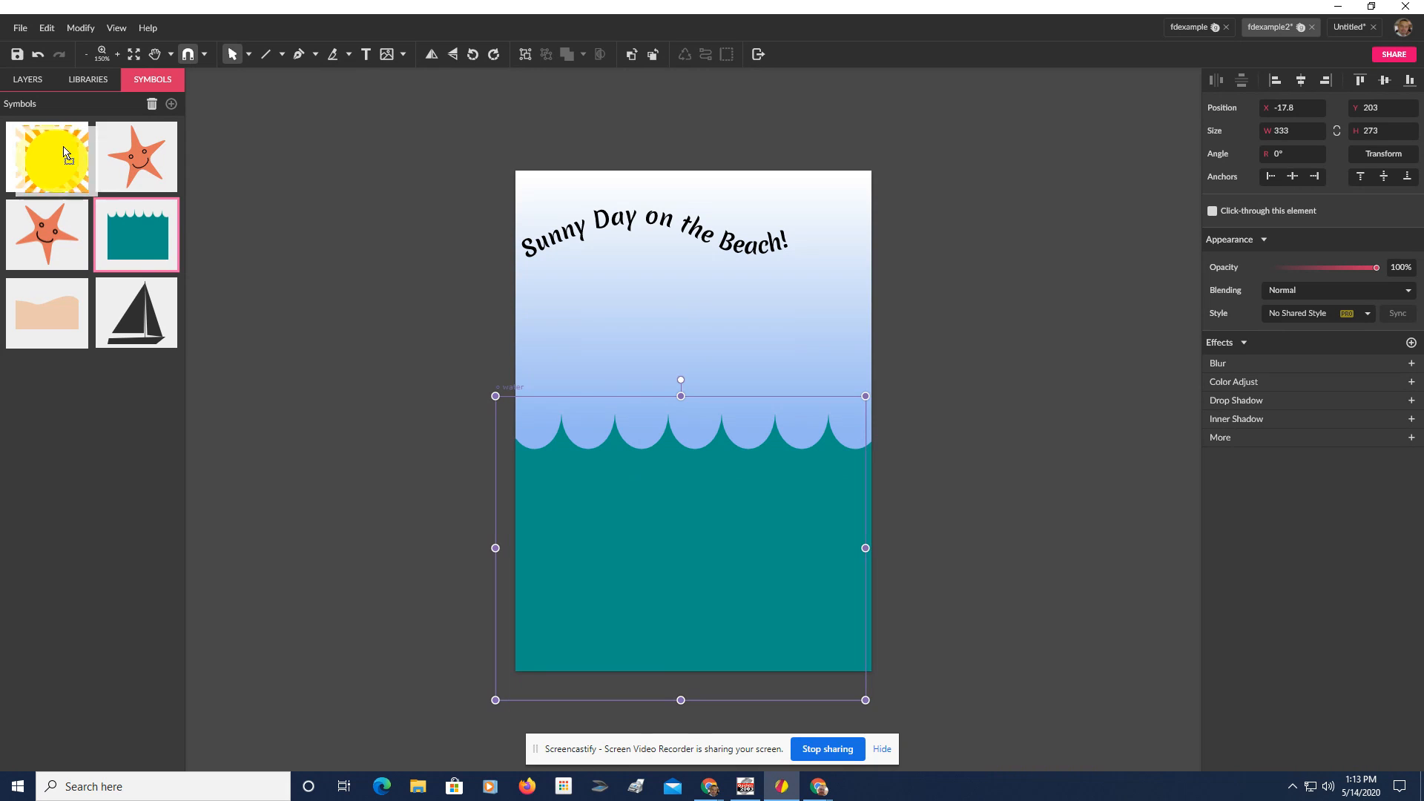
# - Place the sun symbol at about X 39, Y 131 and send it behind the water
pyautogui.moveTo(66, 153); pyautogui.dragTo(630, 356)
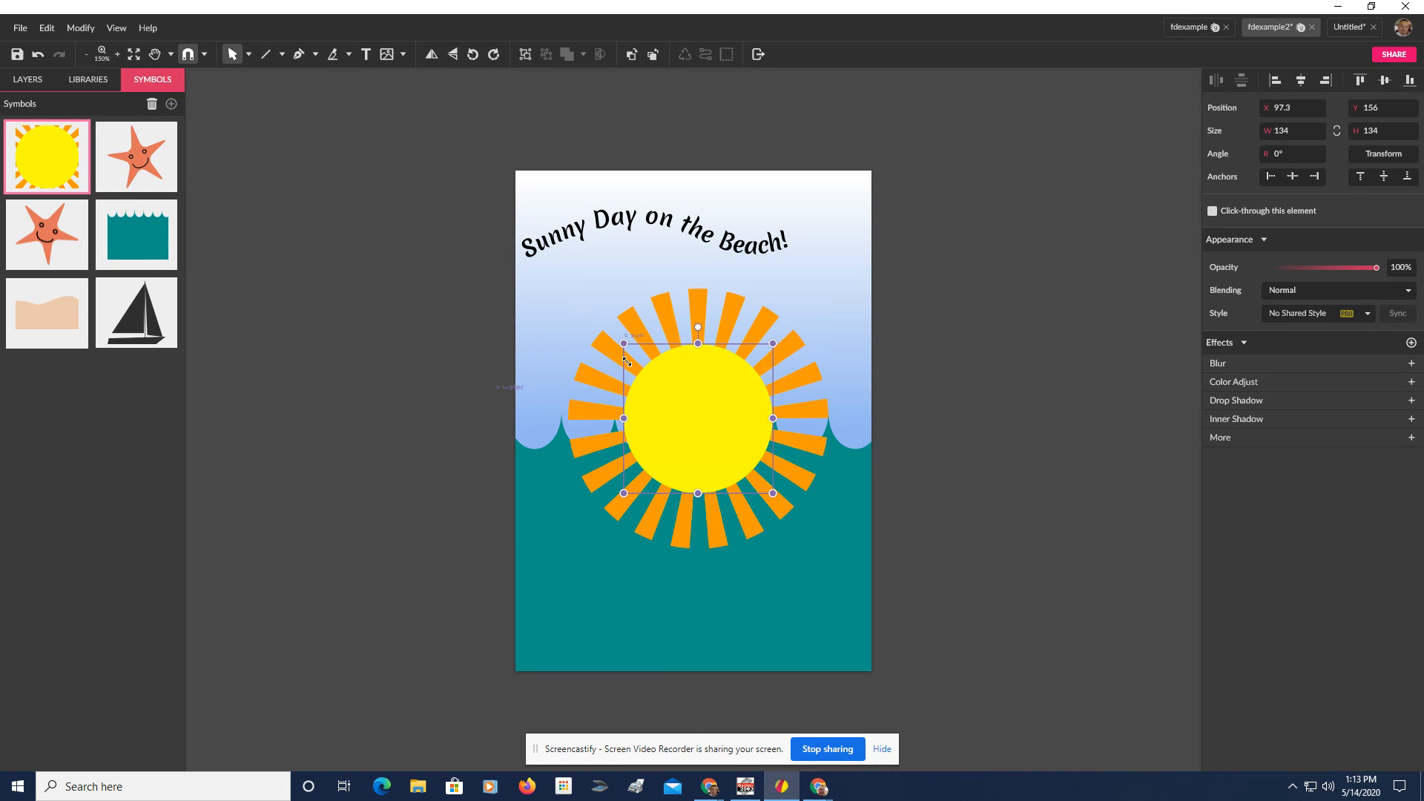
pyautogui.moveTo(647, 414); pyautogui.dragTo(593, 382)
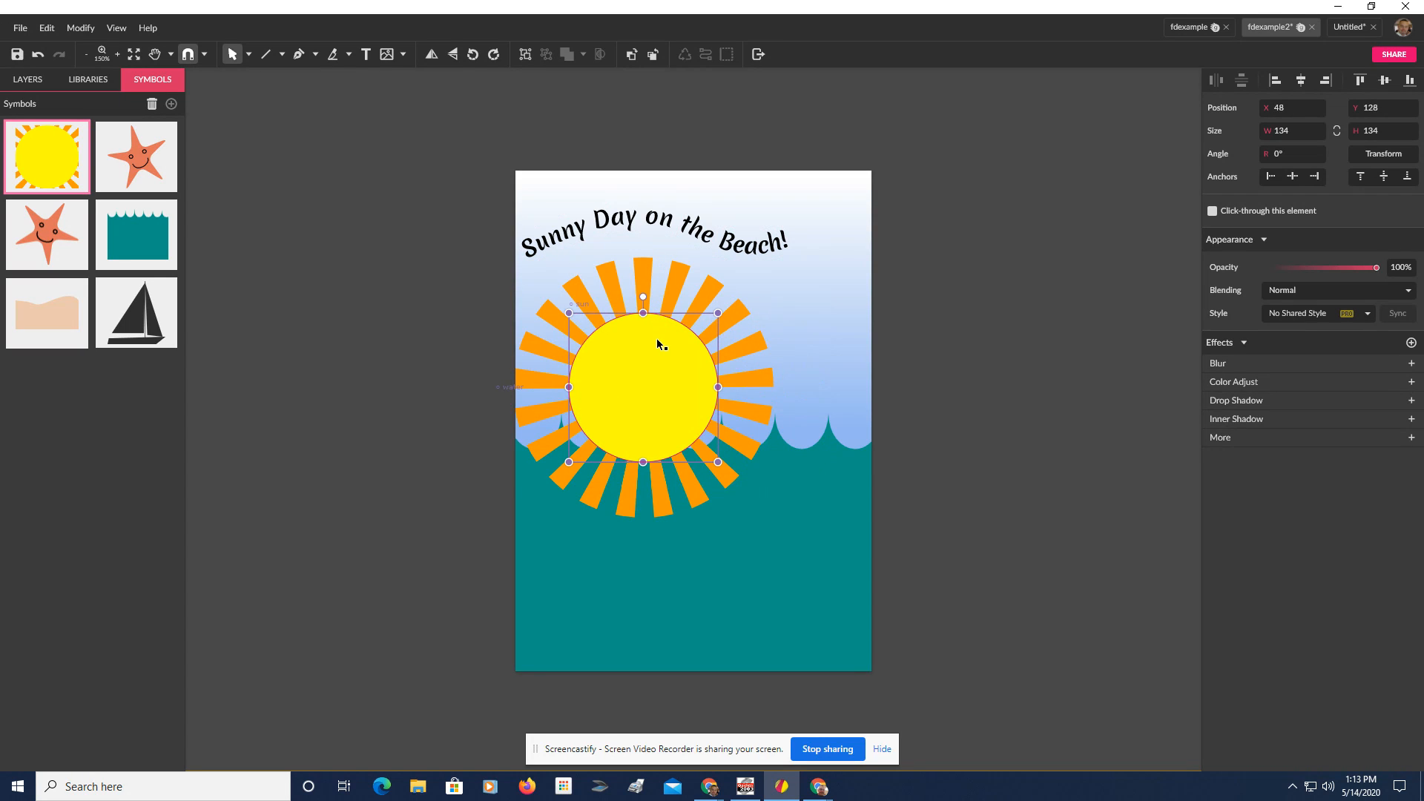
pyautogui.moveTo(656, 339); pyautogui.dragTo(646, 346)
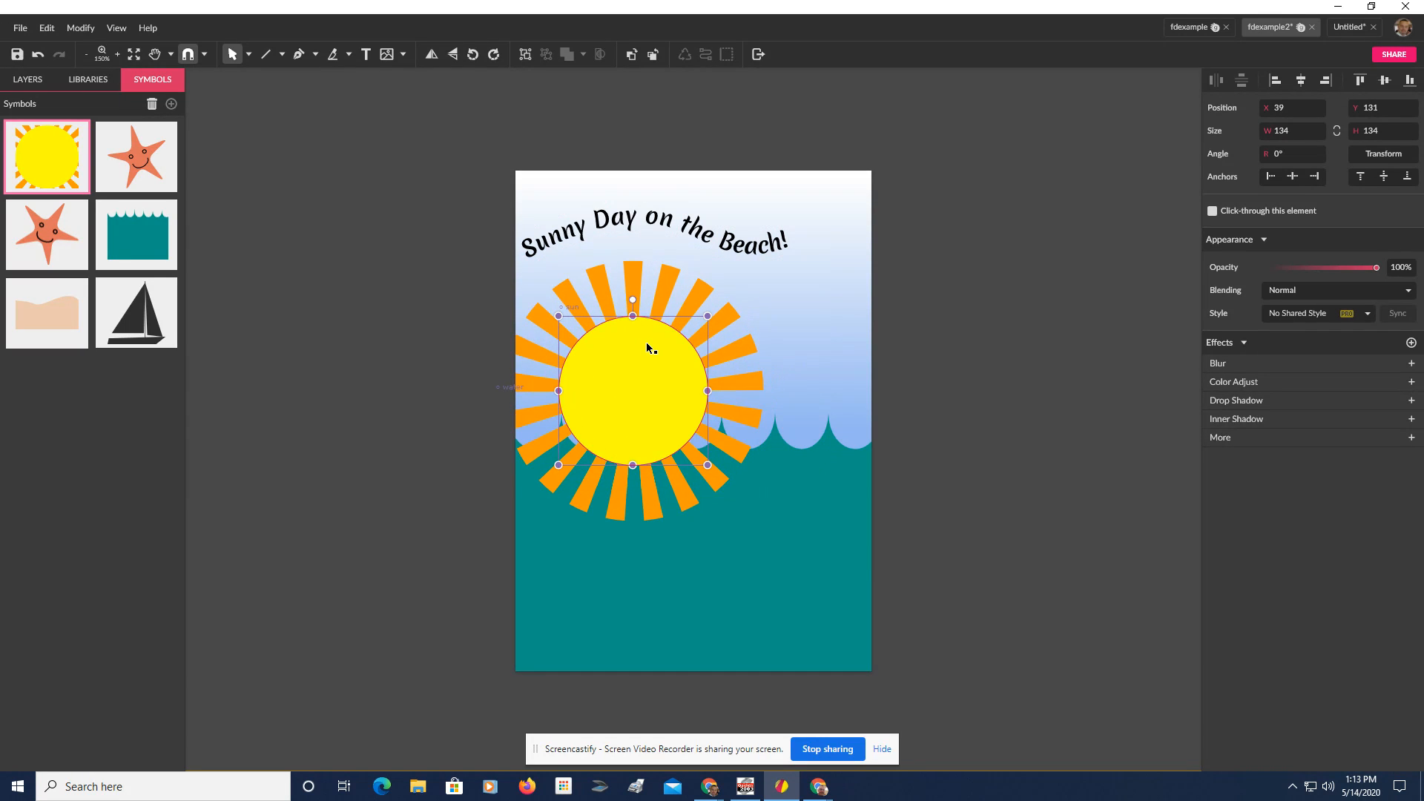
pyautogui.click(652, 55)
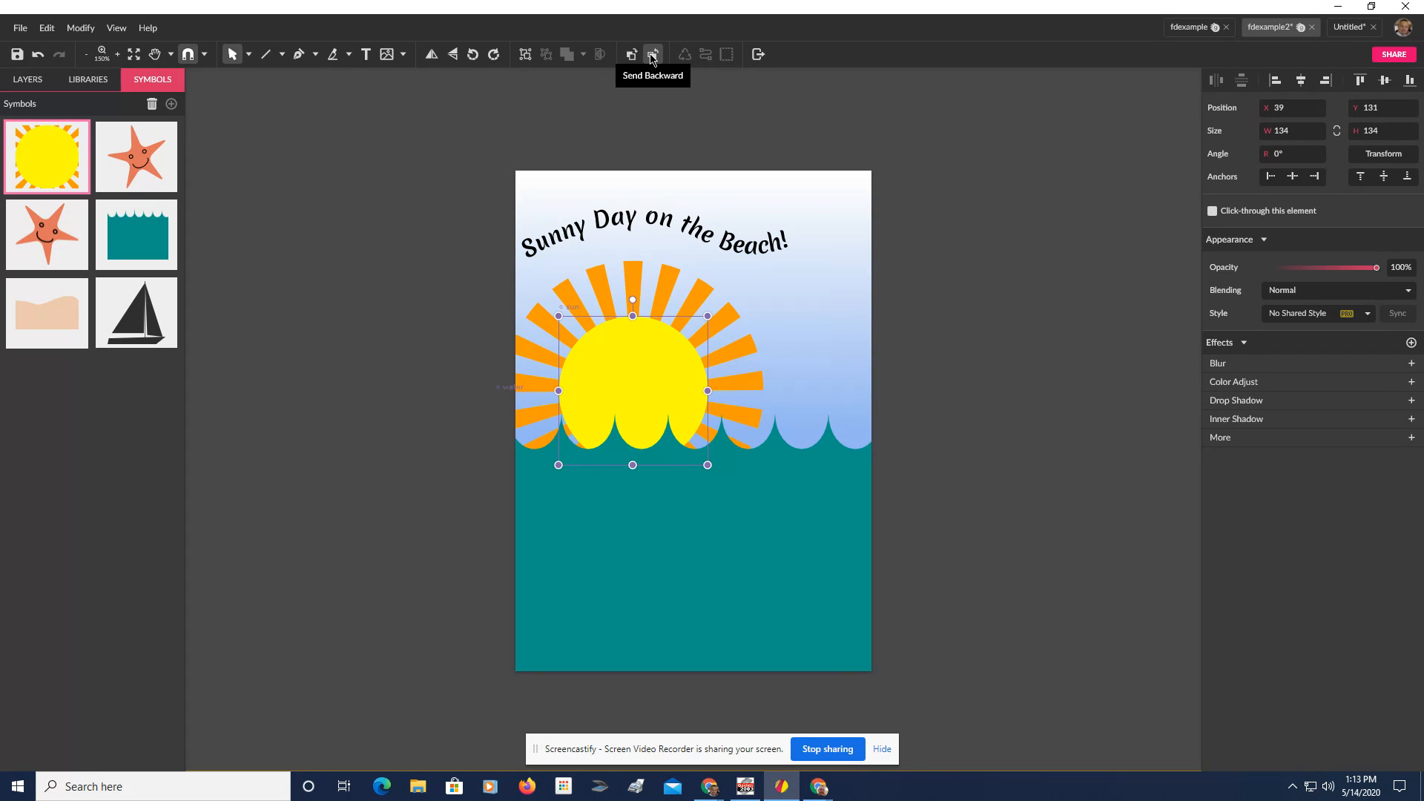
# - Nudge the sun down to Y 141 so it sits lower behind the waves
pyautogui.press('Down')
pyautogui.press('Down')
pyautogui.press('Down')
pyautogui.press('Down')
pyautogui.press('Down')
pyautogui.press('Down')
pyautogui.press('Down')
pyautogui.press('Down')
pyautogui.press('Down')
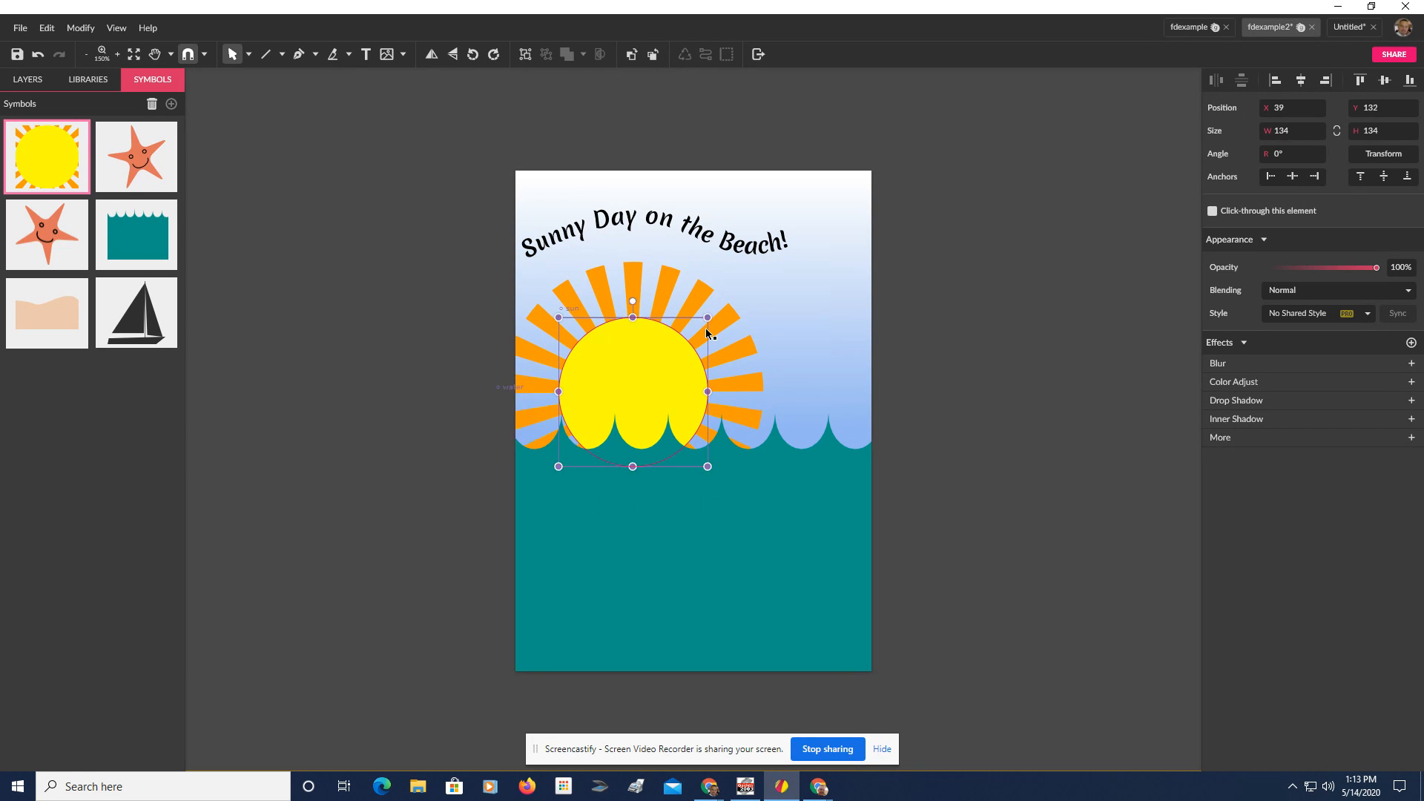
pyautogui.press('Down')
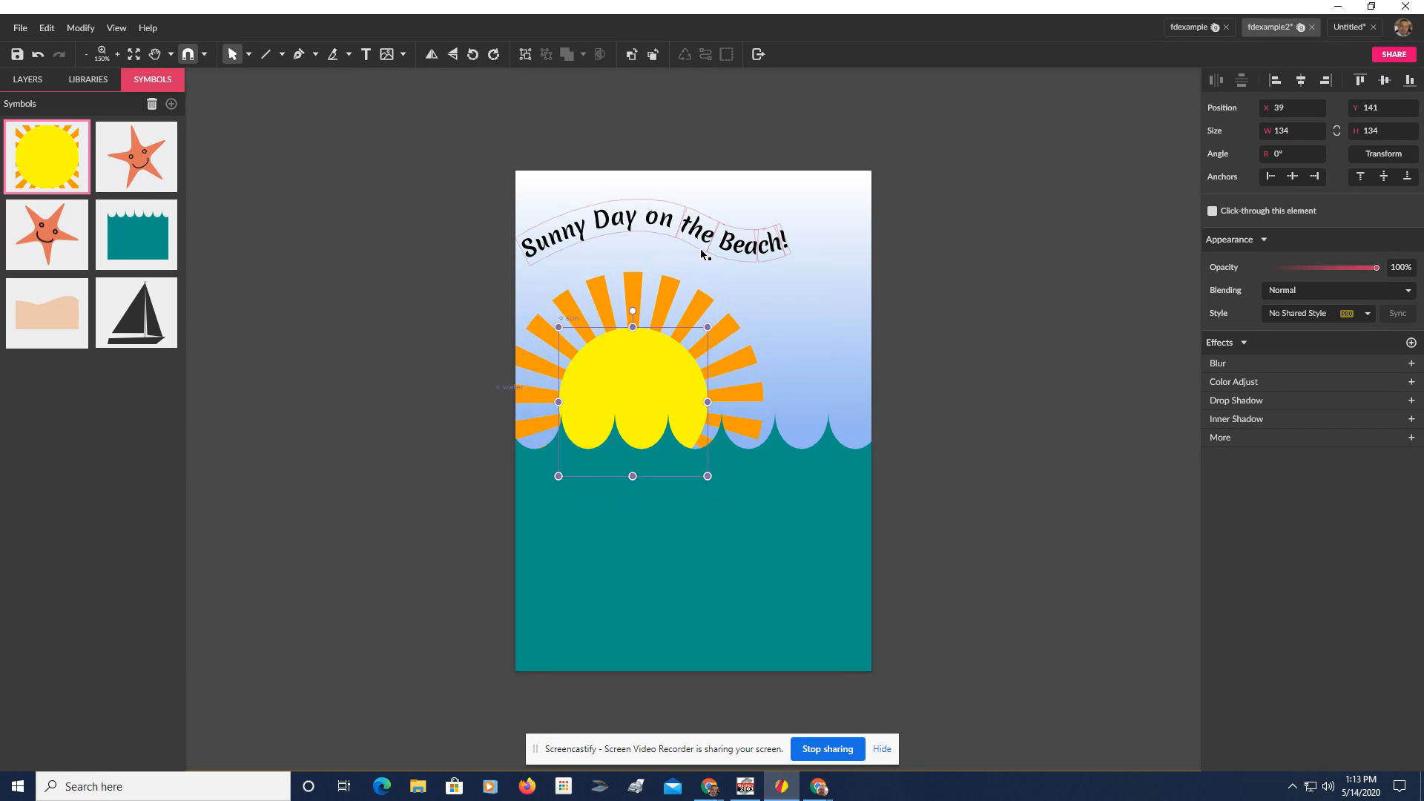
# - Nudge the curved "Sunny Day on the Beach!" title down to Y 49, closer to the sun
pyautogui.click(693, 232)
pyautogui.press('Down')
pyautogui.press('Down')
pyautogui.press('Down')
pyautogui.press('Down')
pyautogui.press('Down')
pyautogui.press('Down')
pyautogui.press('Down')
pyautogui.press('Down')
pyautogui.press('Down')
pyautogui.press('Down')
pyautogui.press('Down')
pyautogui.press('Down')
pyautogui.press('Down')
pyautogui.press('Down')
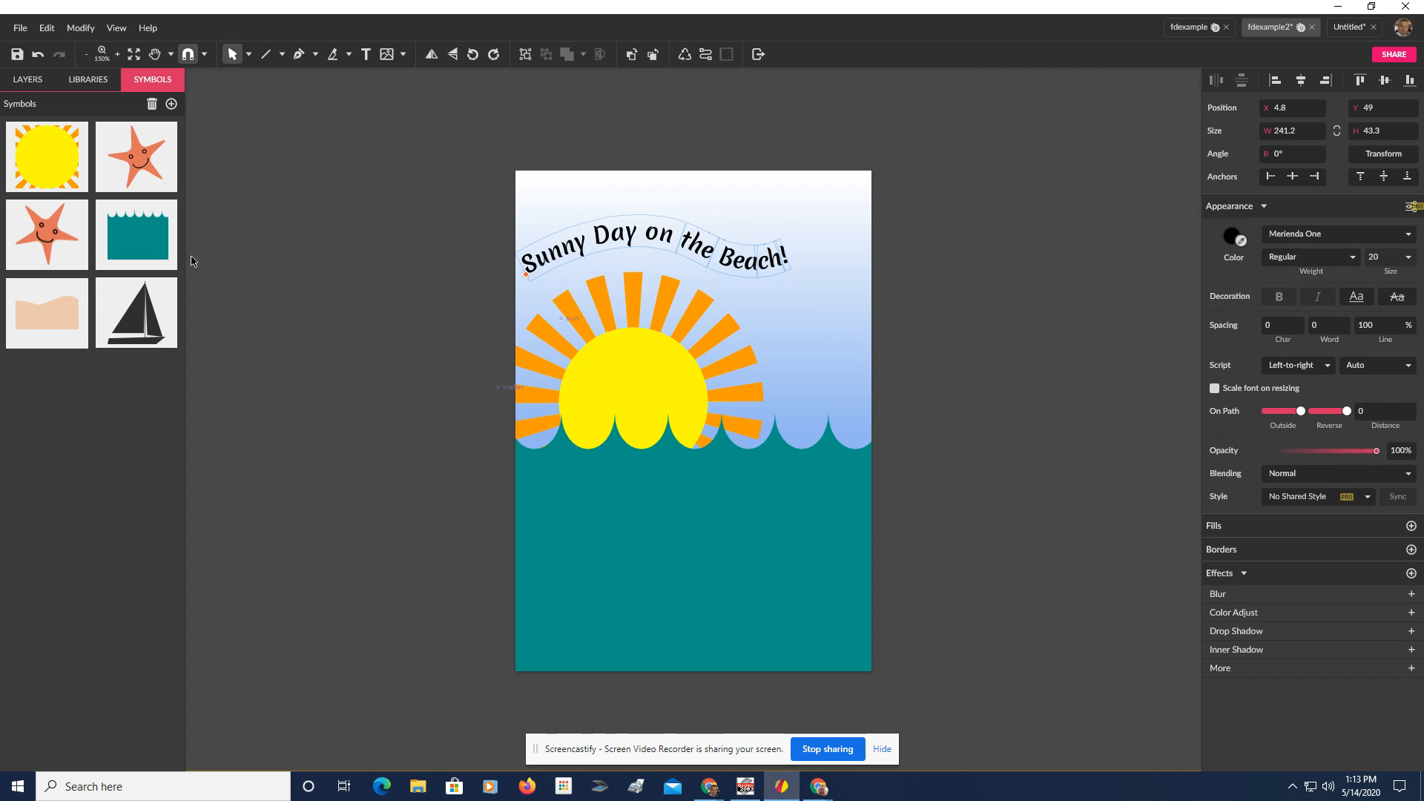
# - Place the sand symbol over the lower part of the page and shift the water symbol to about X -10, Y 201.6
pyautogui.moveTo(49, 342); pyautogui.dragTo(623, 581)
pyautogui.moveTo(713, 633)
pyautogui.mouseDown()
pyautogui.moveTo(680, 613)
pyautogui.moveTo(728, 630)
pyautogui.mouseUp()
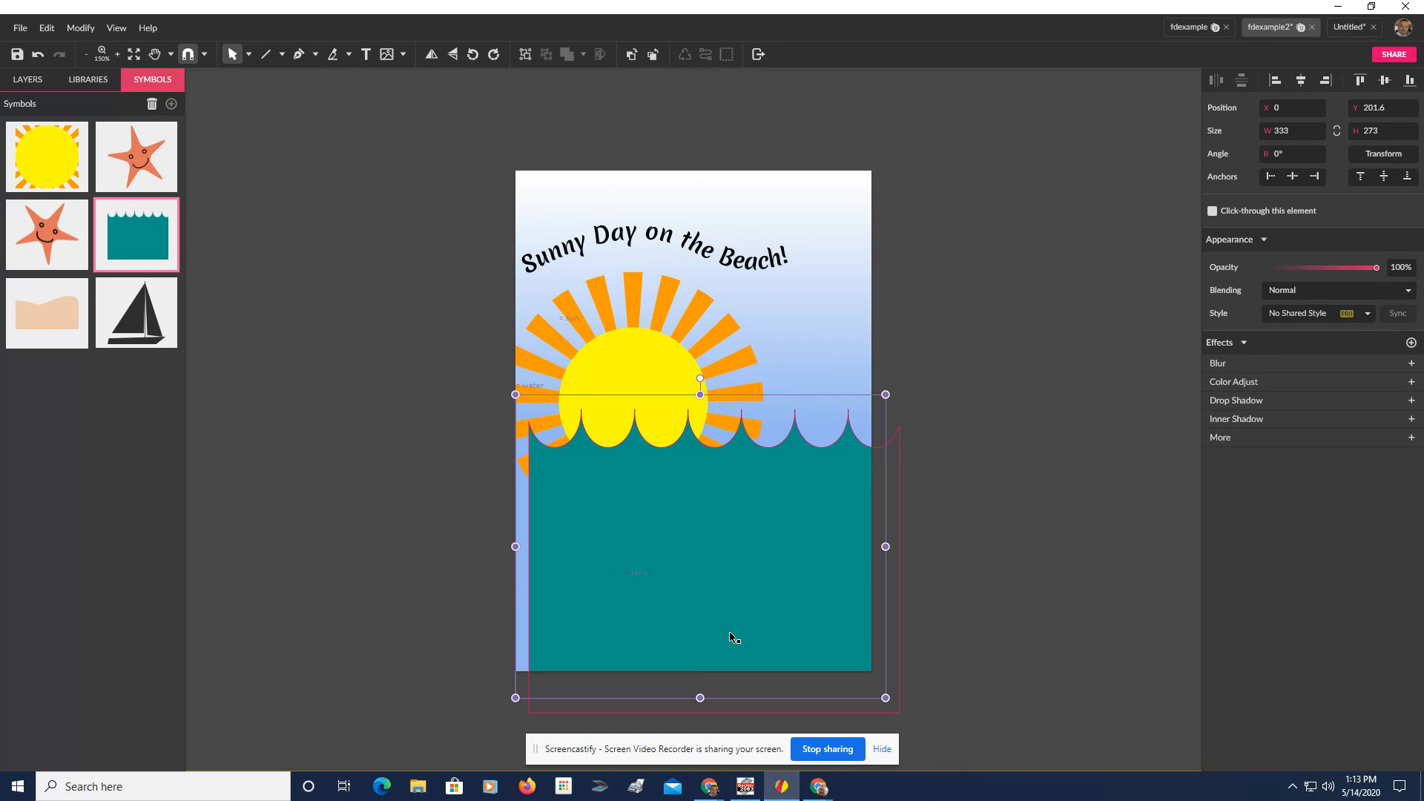
pyautogui.press('Left')
pyautogui.press('Left')
pyautogui.press('Left')
pyautogui.press('Left')
pyautogui.press('Left')
pyautogui.press('Left')
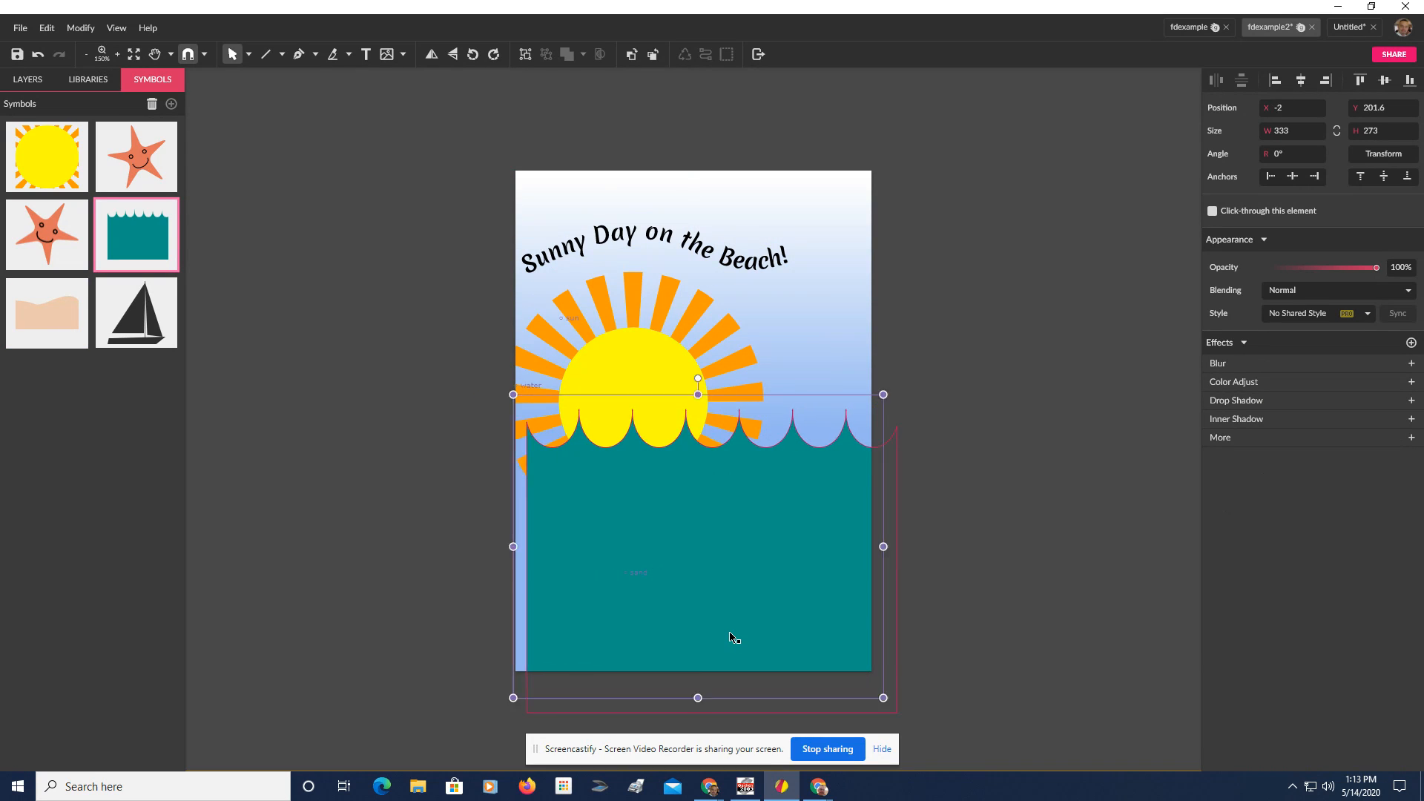
pyautogui.press('Left')
pyautogui.press('Left')
pyautogui.press('Left')
pyautogui.press('Left')
pyautogui.press('Left')
pyautogui.press('Left')
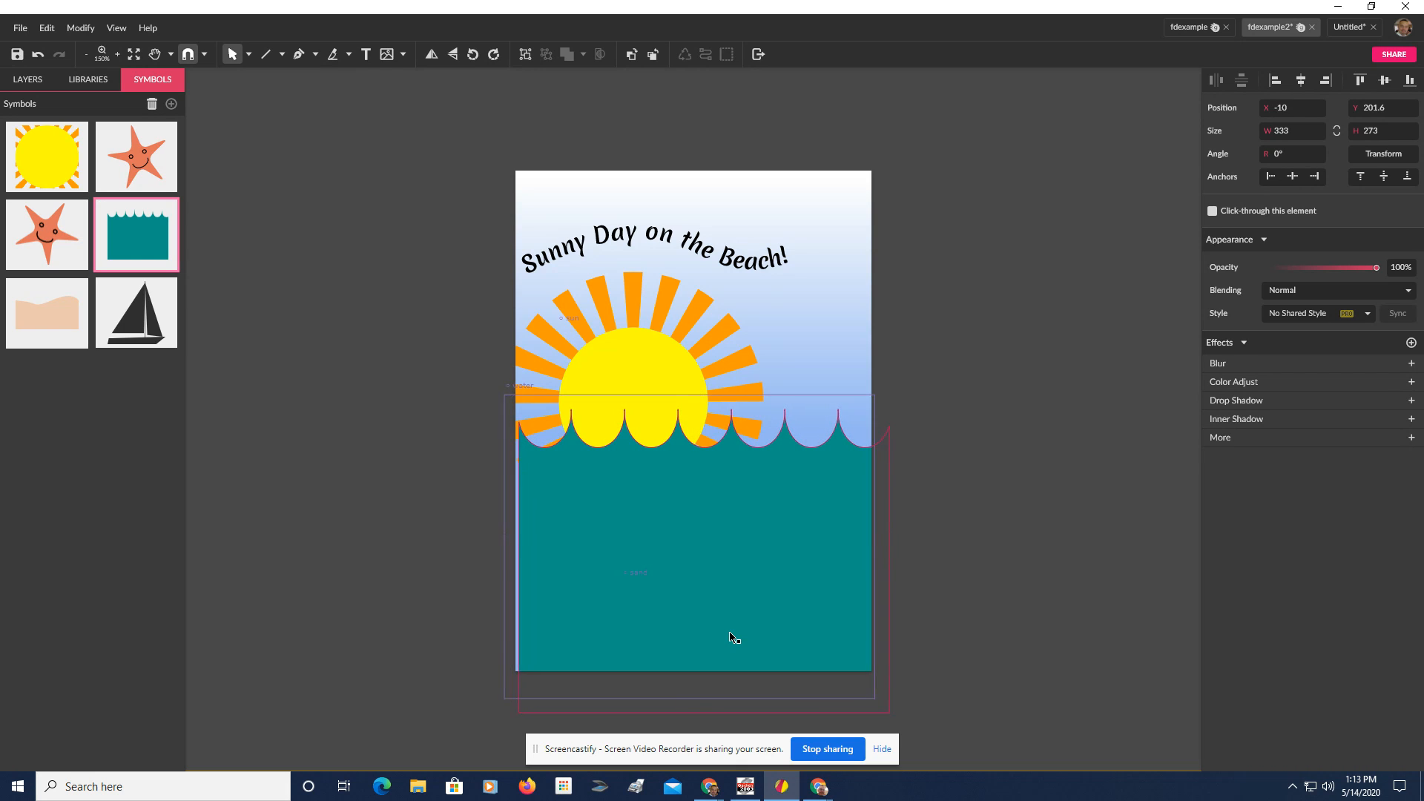
# - Undo the last nudges of the water symbol
pyautogui.hotkey('ctrl', 'z')
pyautogui.hotkey('ctrl', 'z')
pyautogui.hotkey('ctrl', 'z')
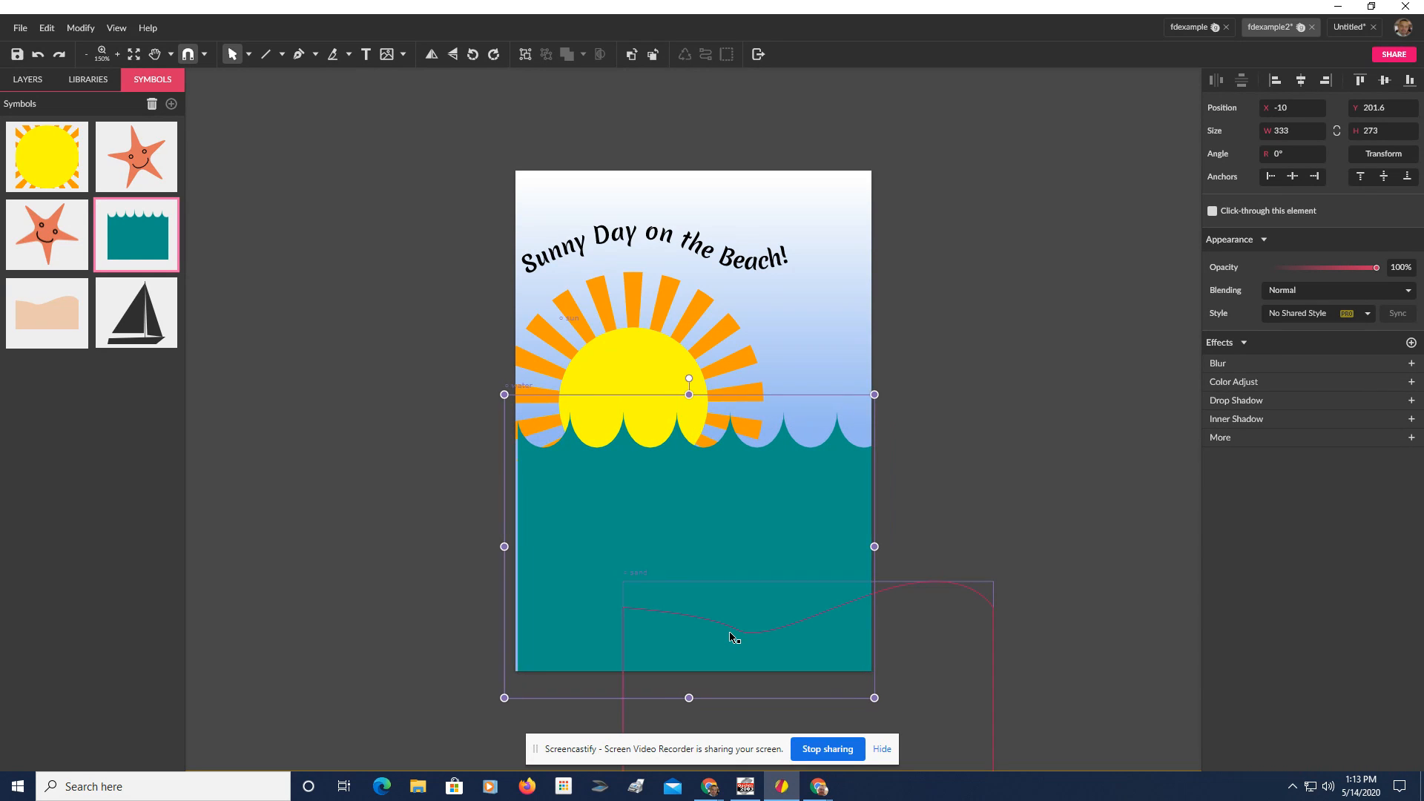
pyautogui.hotkey('ctrl', 'z')
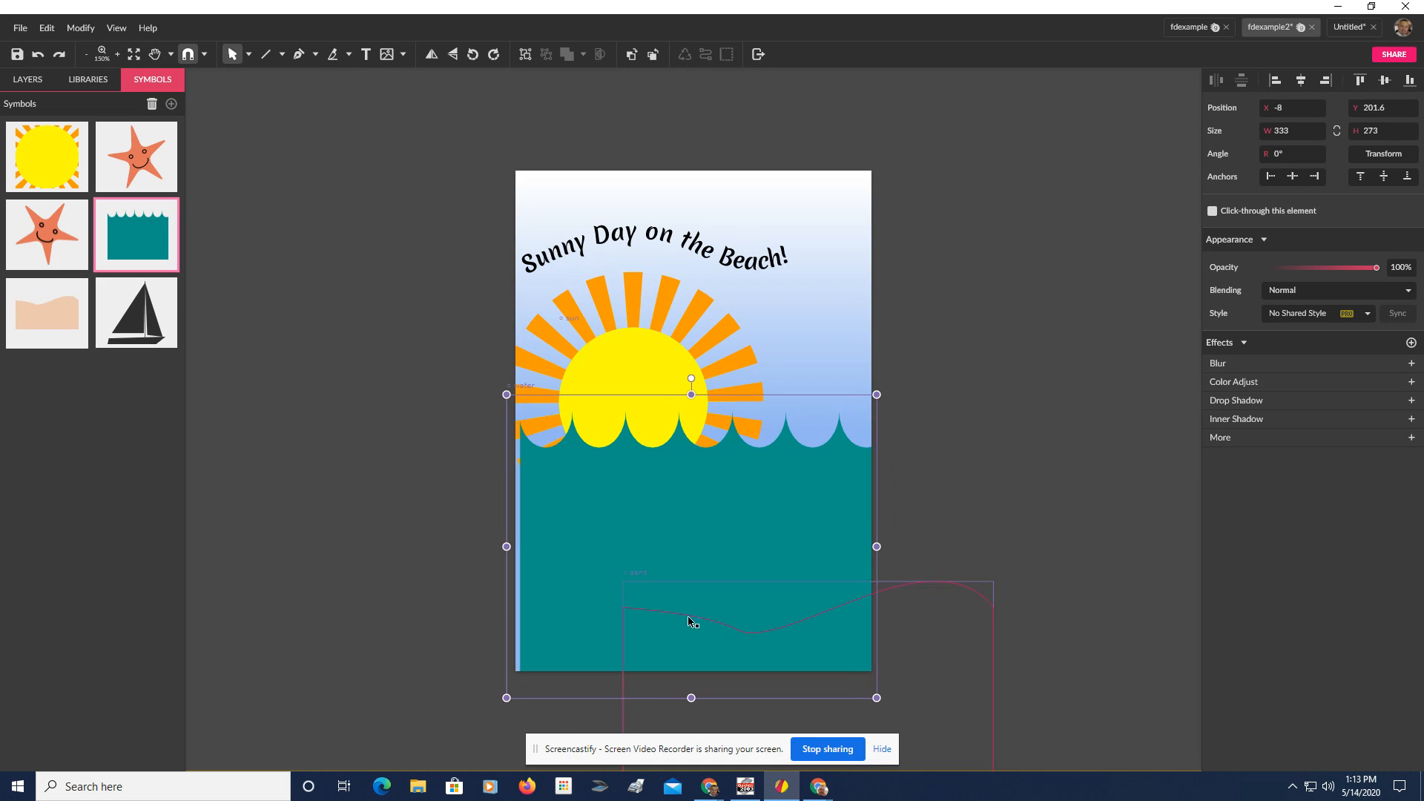
# - Place another sand symbol in front of the water along the page's lower edge at about X -6, Y 275
pyautogui.moveTo(42, 324); pyautogui.dragTo(783, 354)
pyautogui.moveTo(838, 443); pyautogui.dragTo(572, 570)
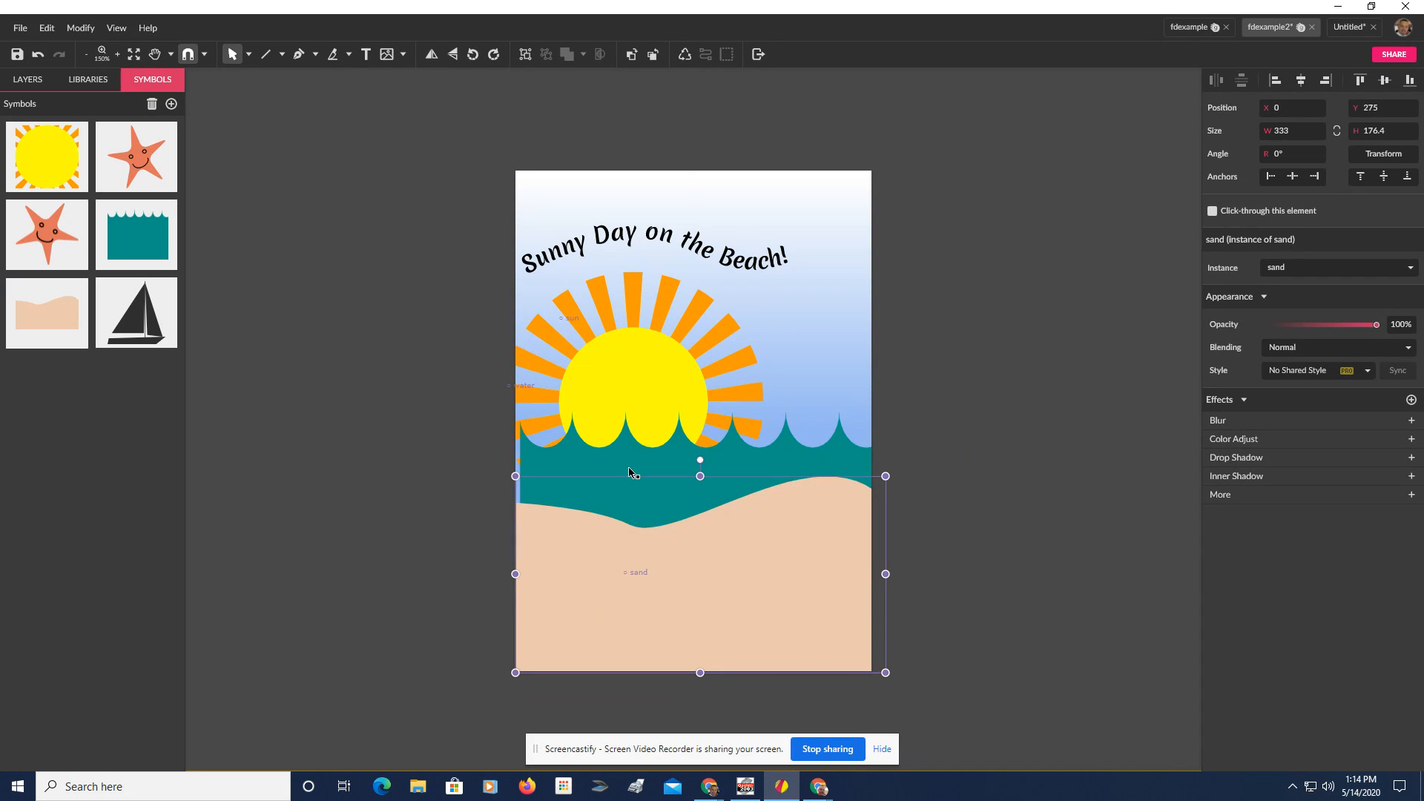
pyautogui.press('Left')
pyautogui.press('Left')
pyautogui.press('Left')
pyautogui.press('Left')
pyautogui.press('Left')
pyautogui.press('Left')
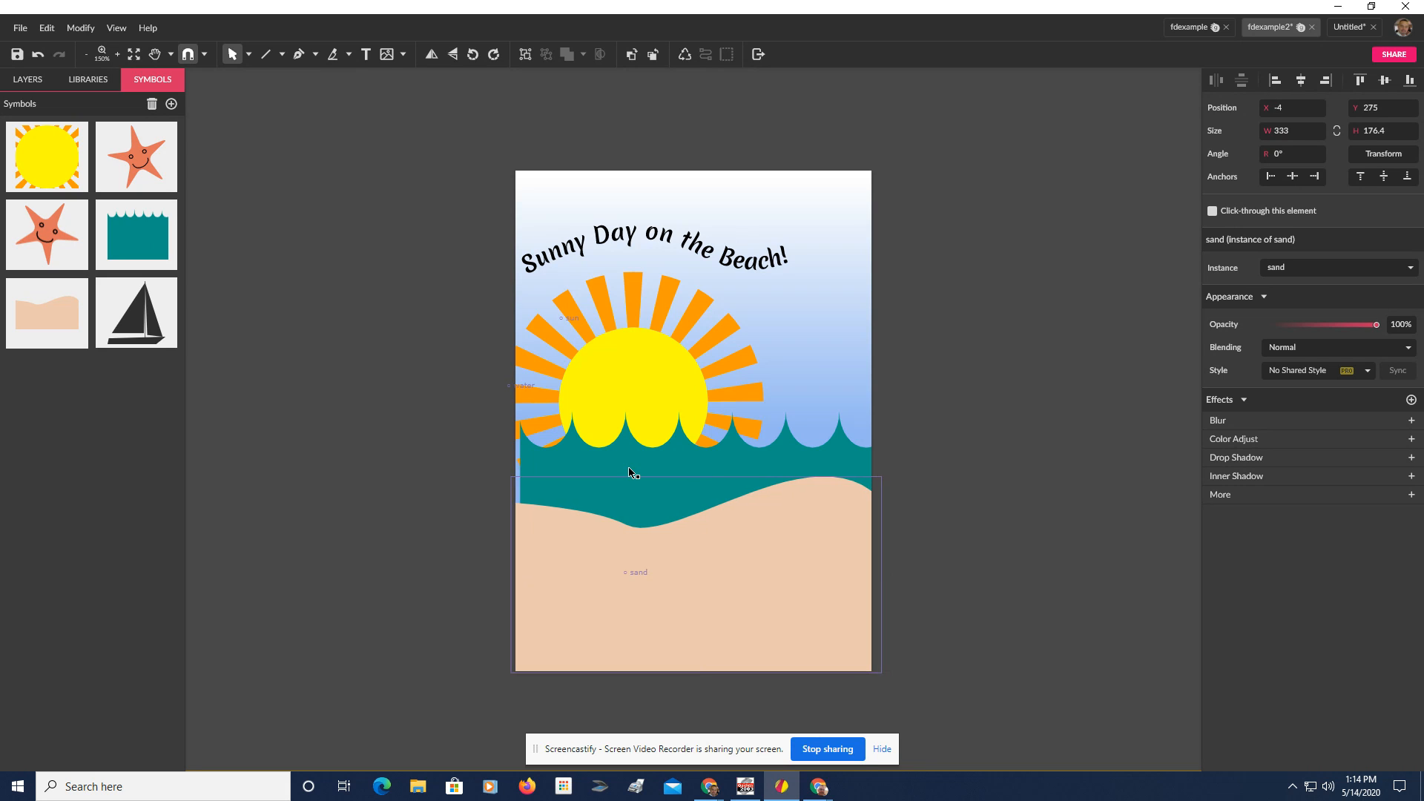
# - Nudge the water symbol left to X -13 so it covers the gap at the page's left edge
pyautogui.click(568, 456)
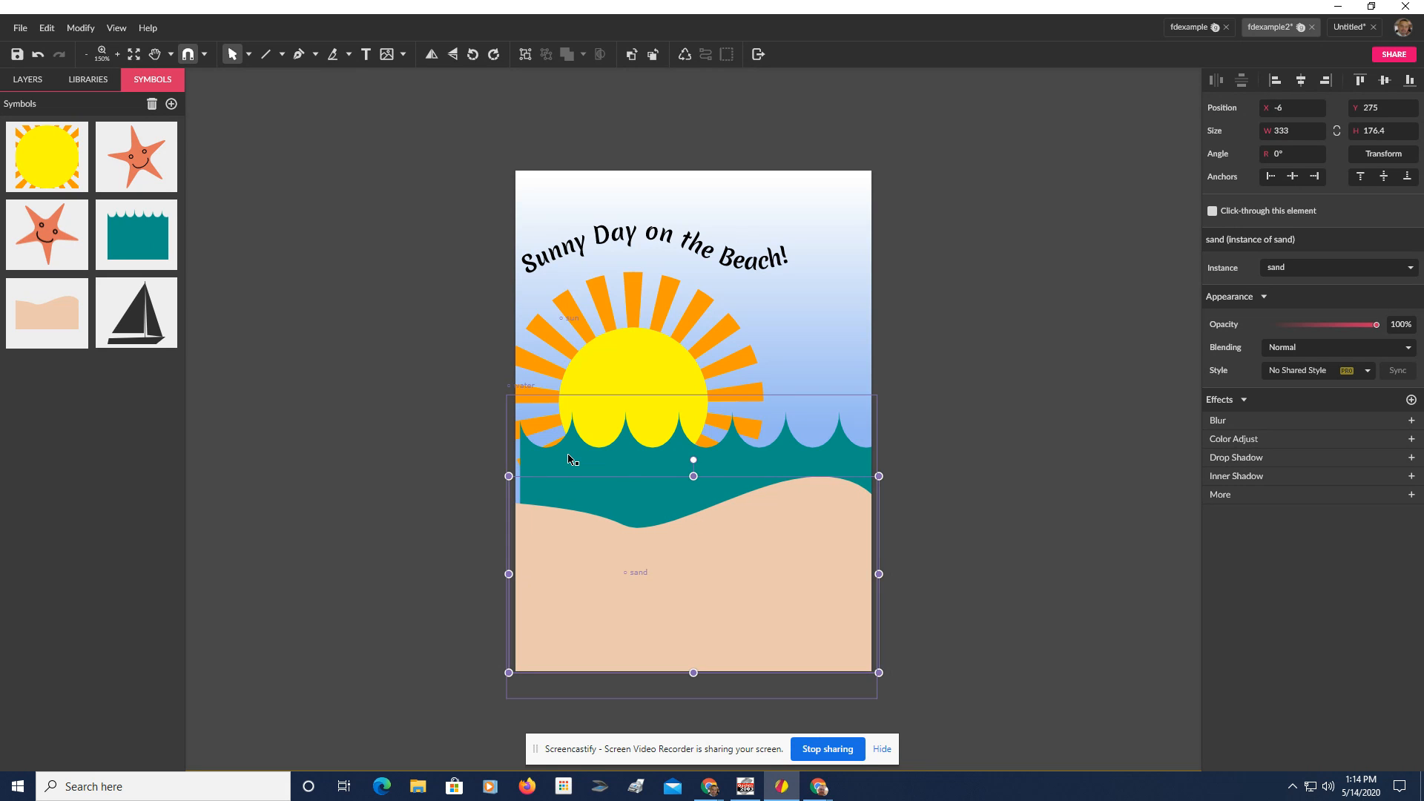
pyautogui.press('Left')
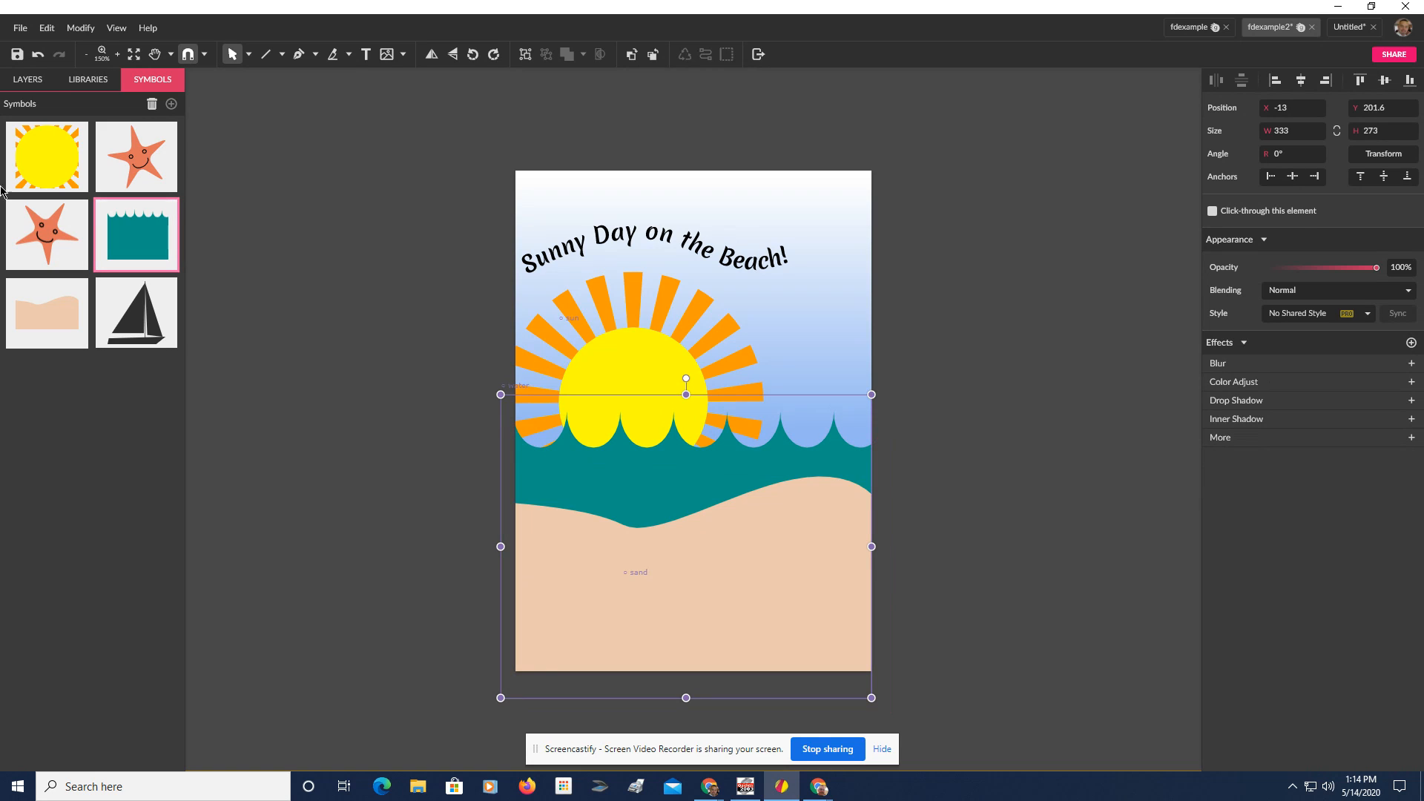
pyautogui.click(295, 463)
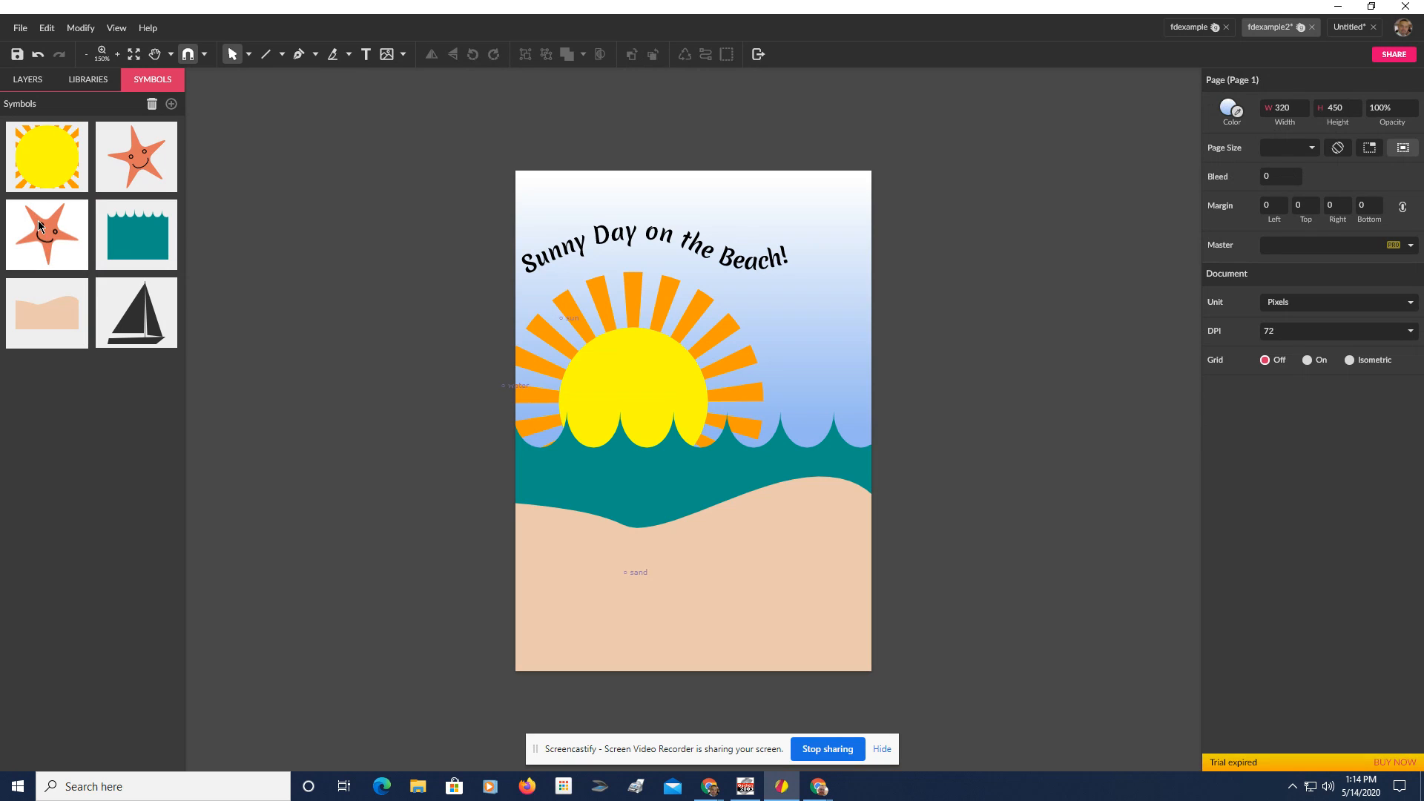
# - Place the two starfish symbols on the sand, star2 at about X 254, Y 357 and starfish at about X 25, Y 363
pyautogui.moveTo(42, 228); pyautogui.dragTo(798, 568)
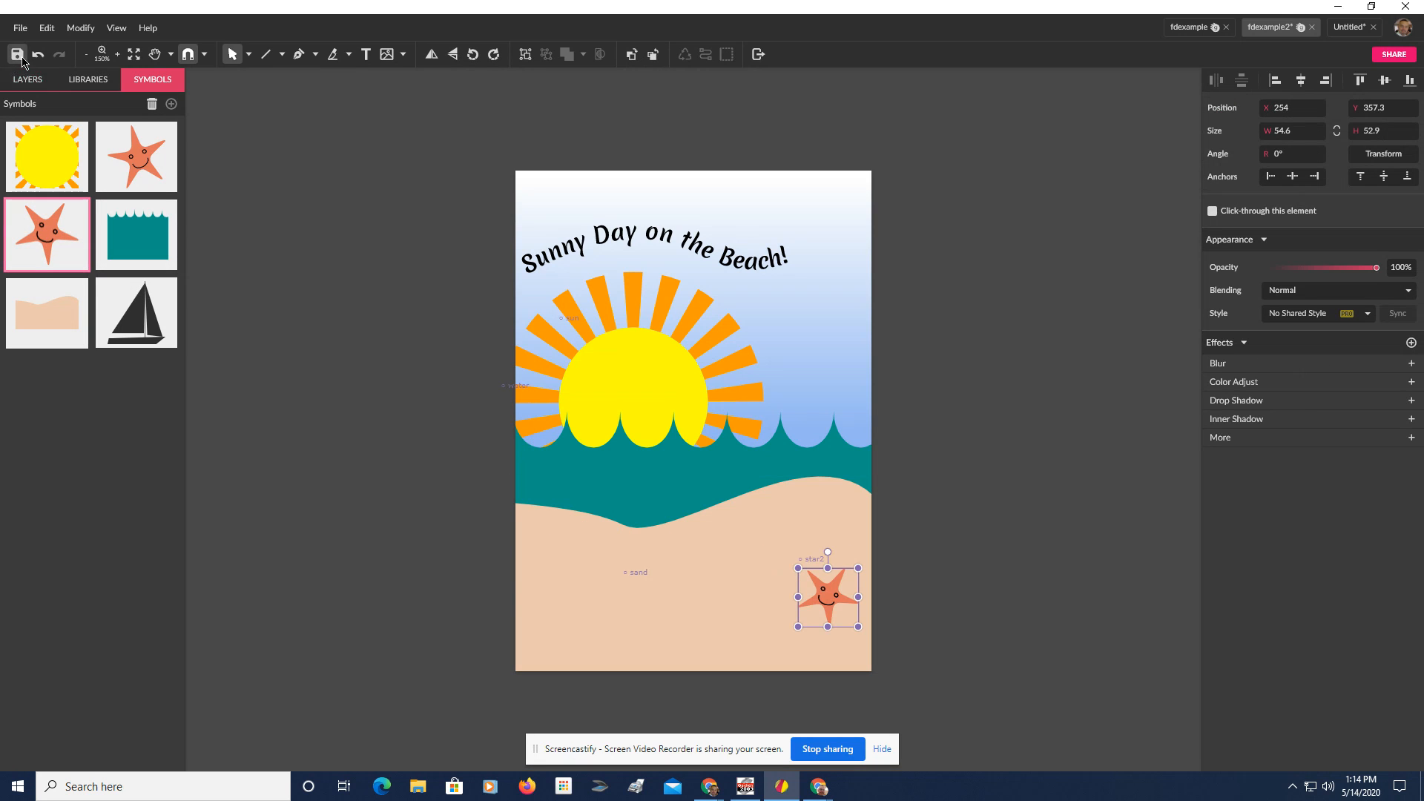
pyautogui.moveTo(141, 162); pyautogui.dragTo(568, 629)
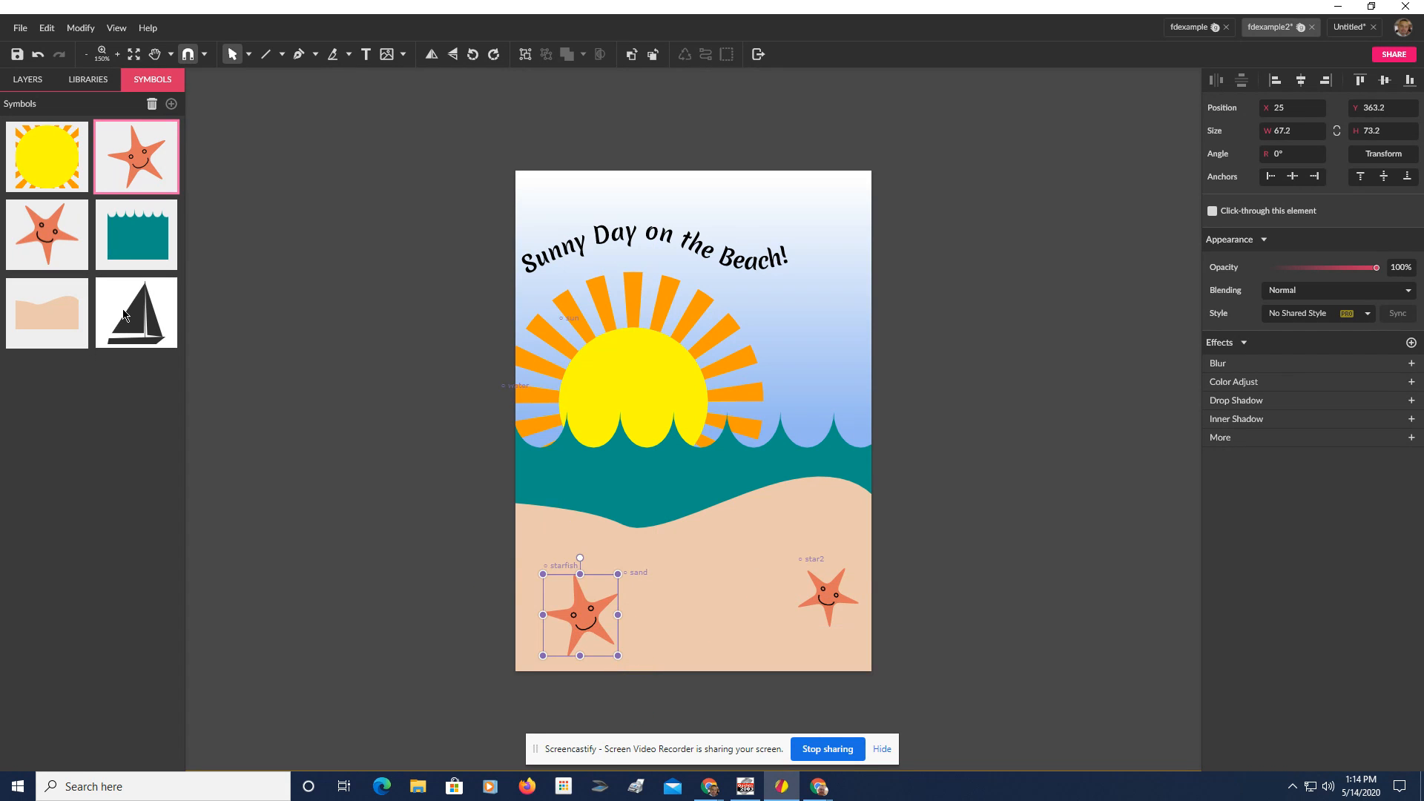
# - Place the sailboat symbol over the water, scaled to about 122 by 133, at about X 72, Y 176
pyautogui.moveTo(127, 326); pyautogui.dragTo(651, 487)
pyautogui.moveTo(766, 569); pyautogui.dragTo(708, 434)
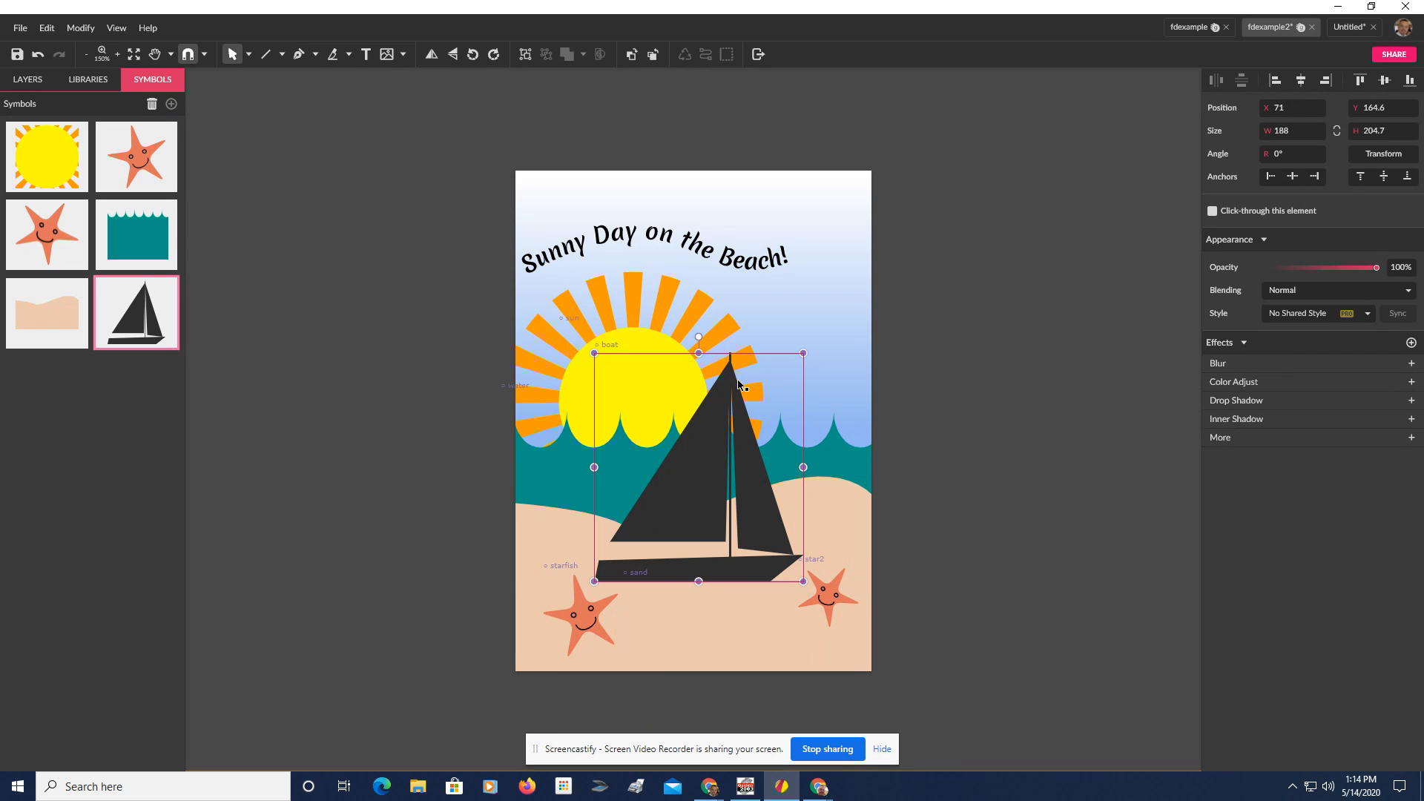
pyautogui.moveTo(802, 354); pyautogui.dragTo(730, 433)
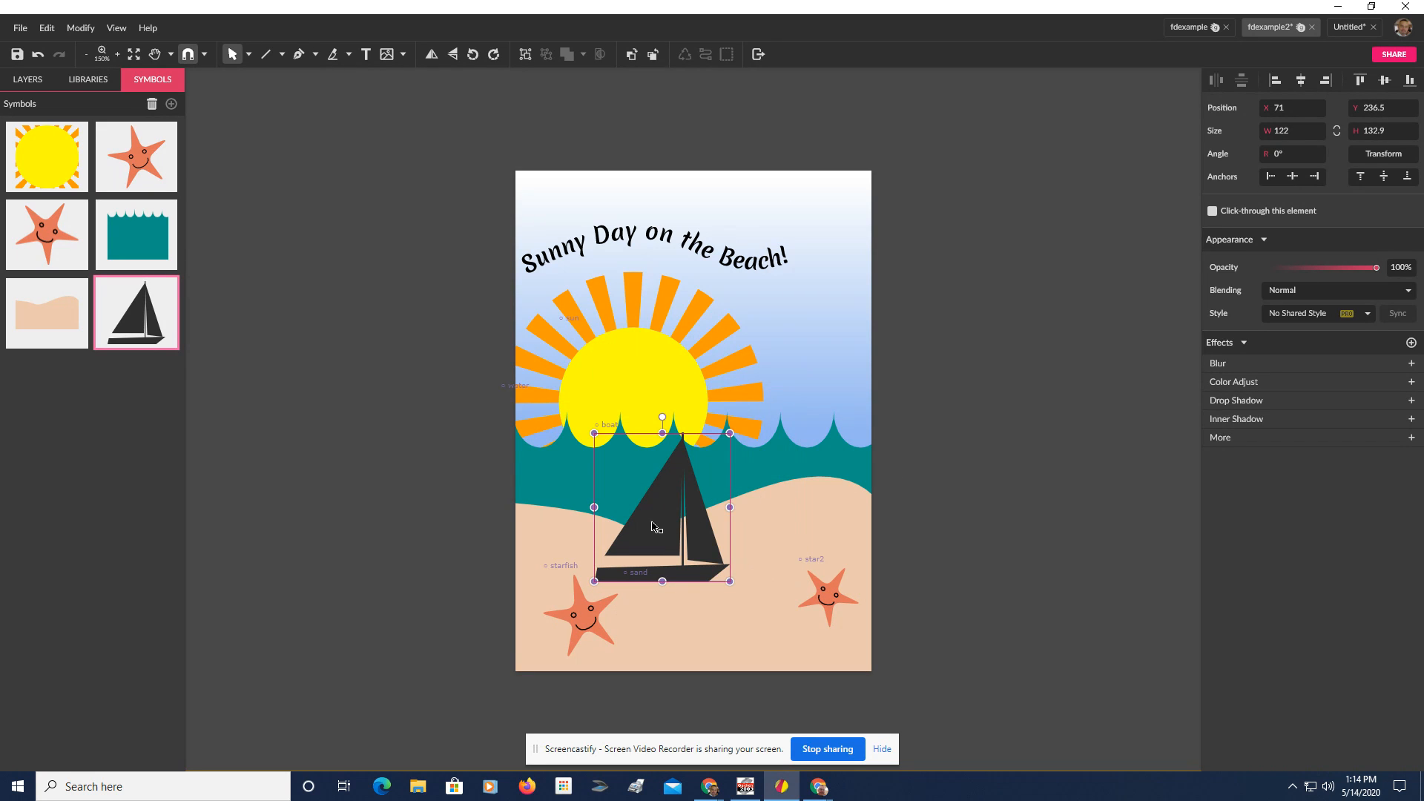
pyautogui.moveTo(653, 521); pyautogui.dragTo(653, 455)
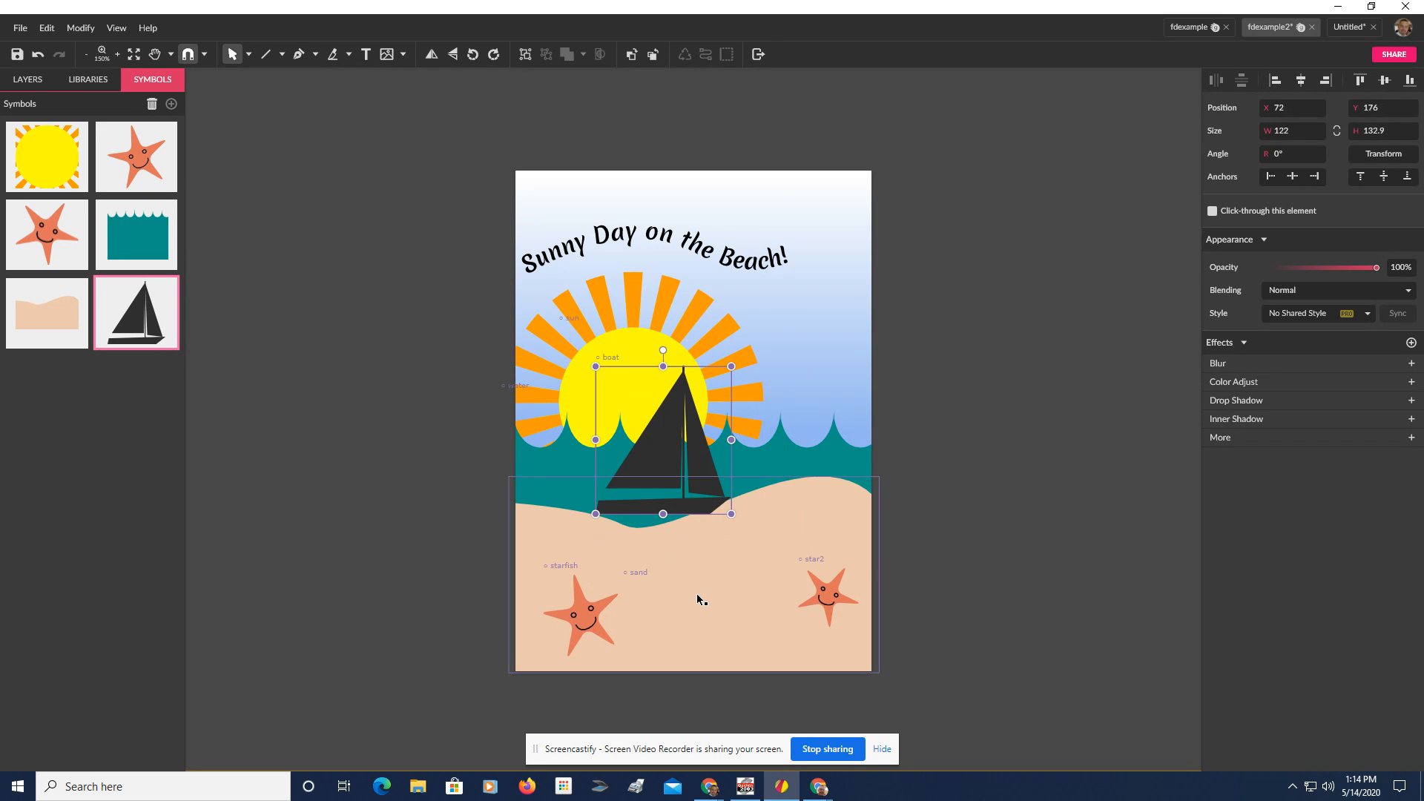
# - Nudge the water symbol up so its waves sit higher over the sun
pyautogui.click(775, 498)
pyautogui.click(813, 450)
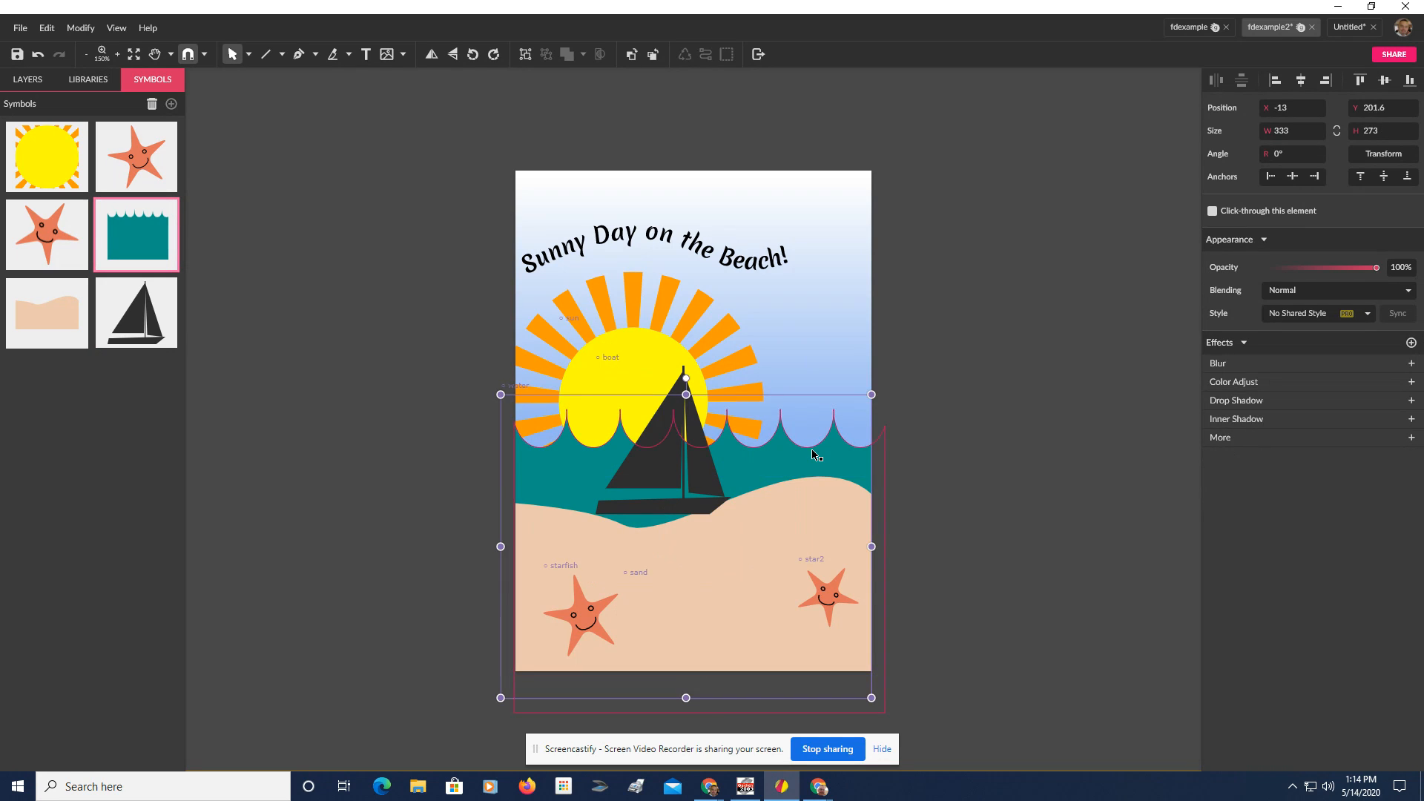
pyautogui.press('Up')
pyautogui.press('Up')
pyautogui.press('Up')
pyautogui.press('Up')
pyautogui.press('Up')
pyautogui.press('Up')
pyautogui.press('Up')
pyautogui.press('Up')
pyautogui.press('Up')
pyautogui.press('Up')
pyautogui.press('Up')
pyautogui.press('Up')
pyautogui.press('Up')
pyautogui.press('Up')
pyautogui.press('Up')
pyautogui.press('Up')
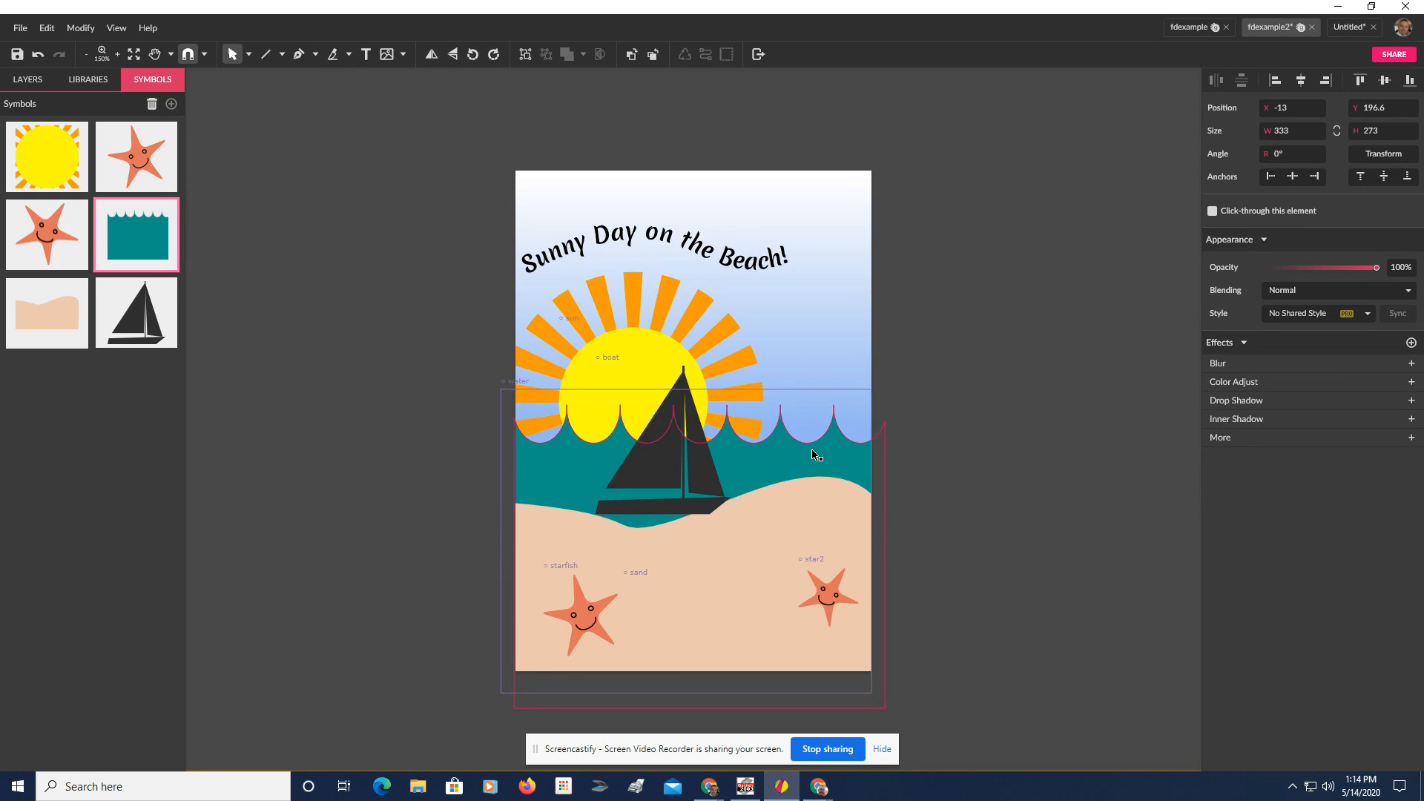
# - Shrink the sailboat to about 101 by 101 and move it up and right onto the water, overlapping the sun's right edge
pyautogui.click(661, 454)
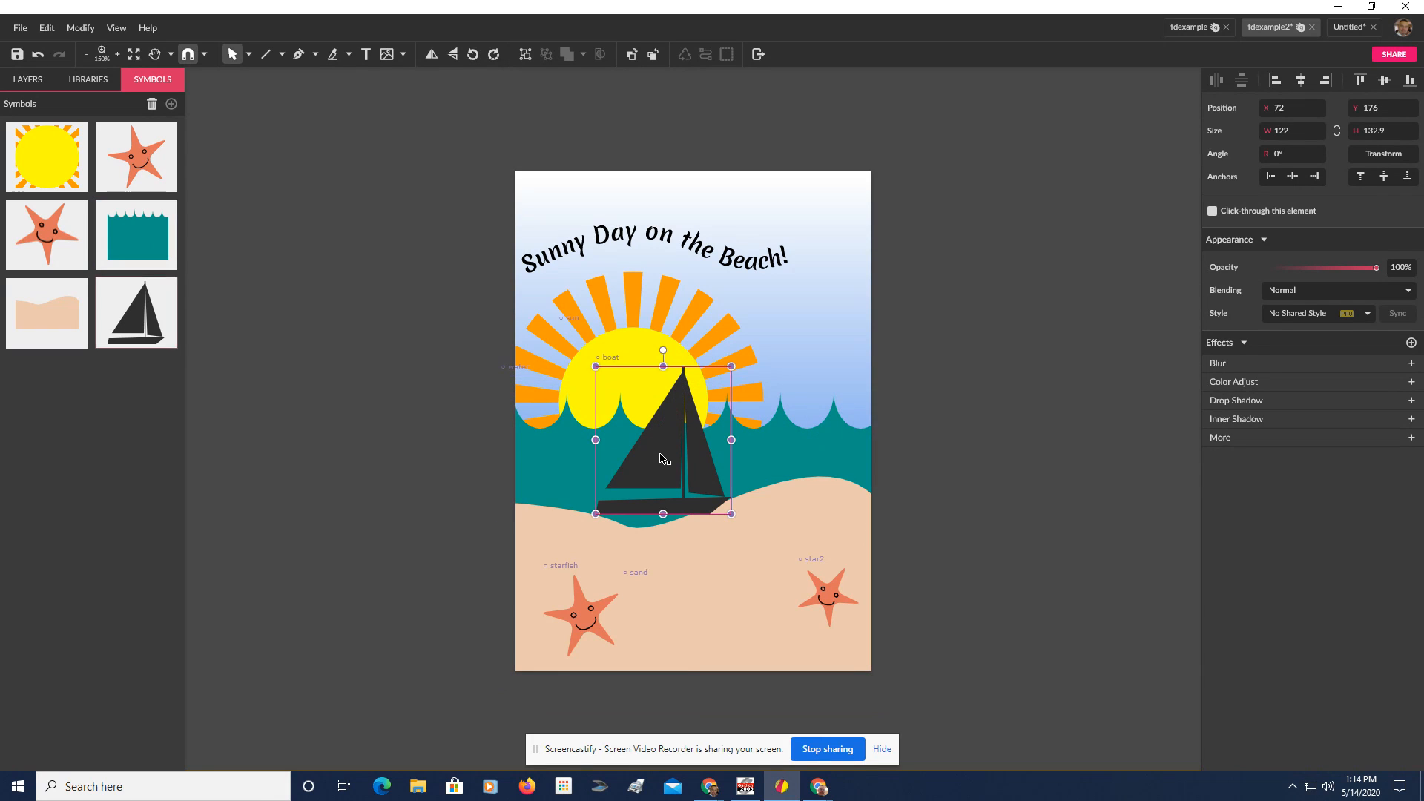
pyautogui.moveTo(731, 367); pyautogui.dragTo(708, 402)
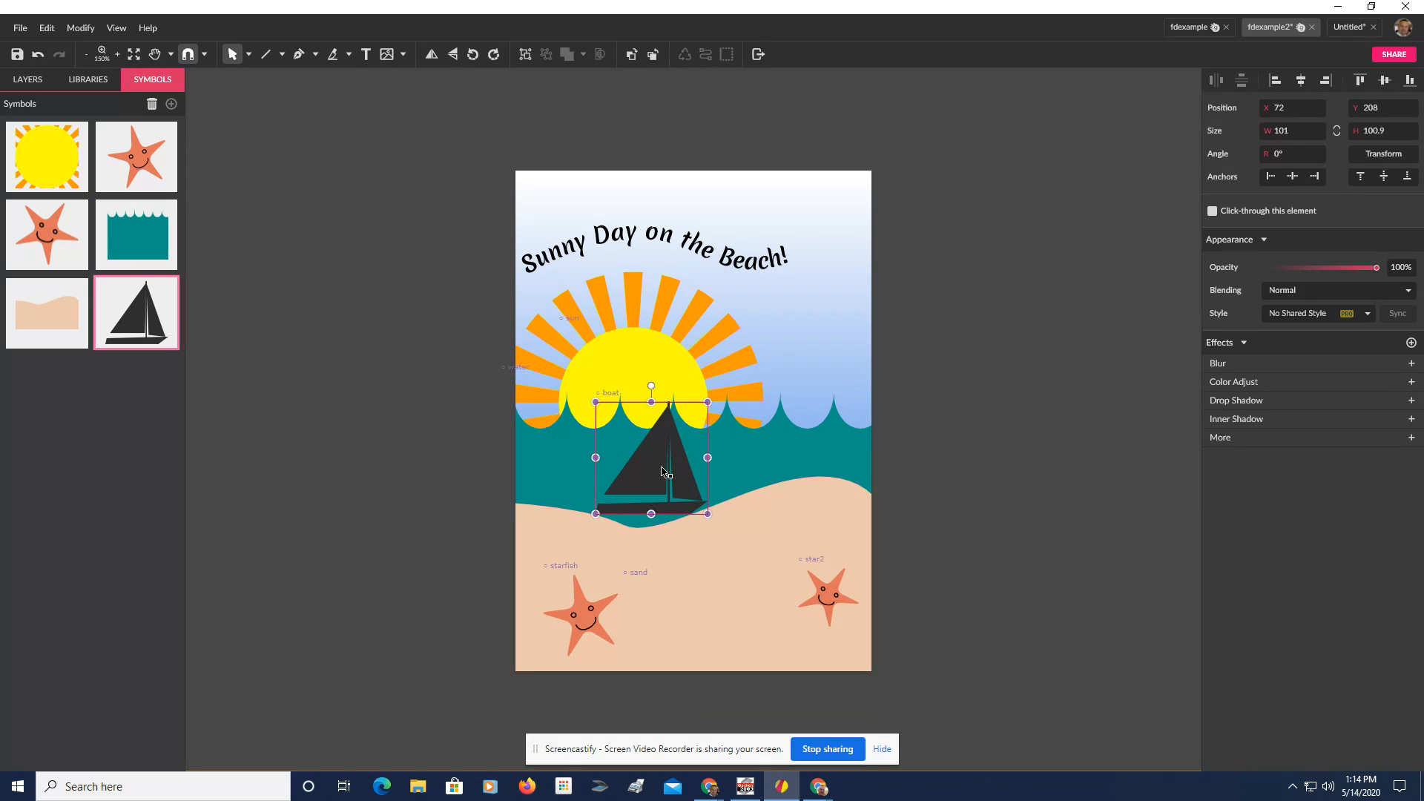
pyautogui.moveTo(664, 470); pyautogui.dragTo(730, 433)
pyautogui.click(1010, 472)
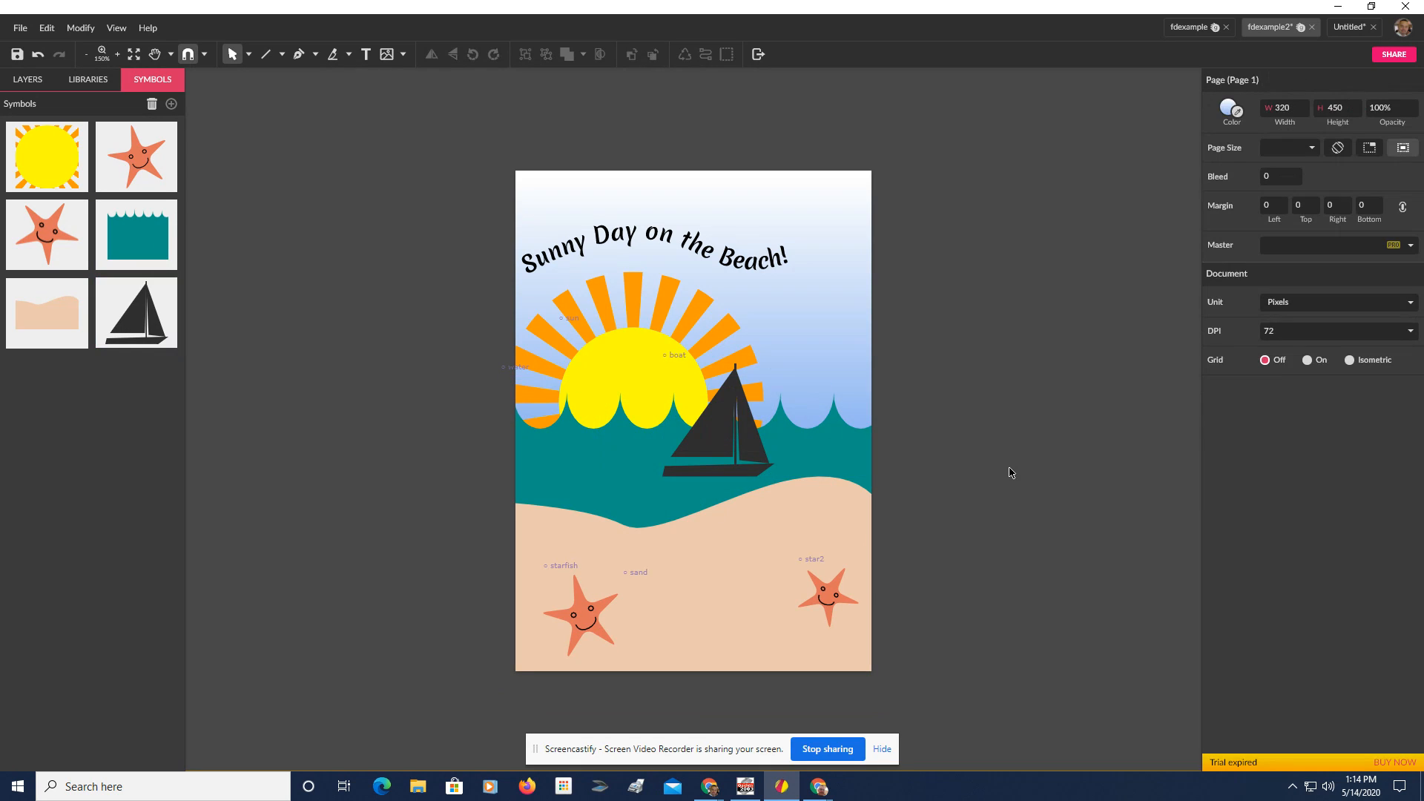